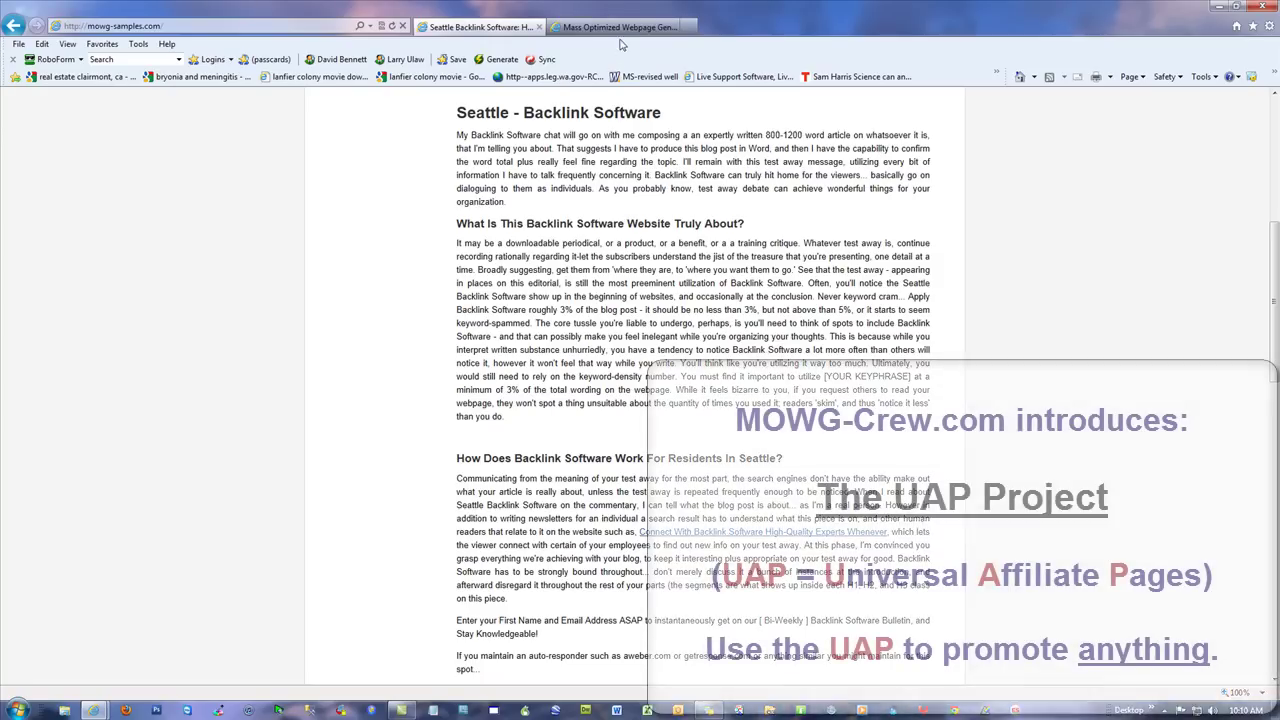
# Step: Load seattle-website-marketing.com in the Mass Optimized Webpage tab
pyautogui.click(612, 27)
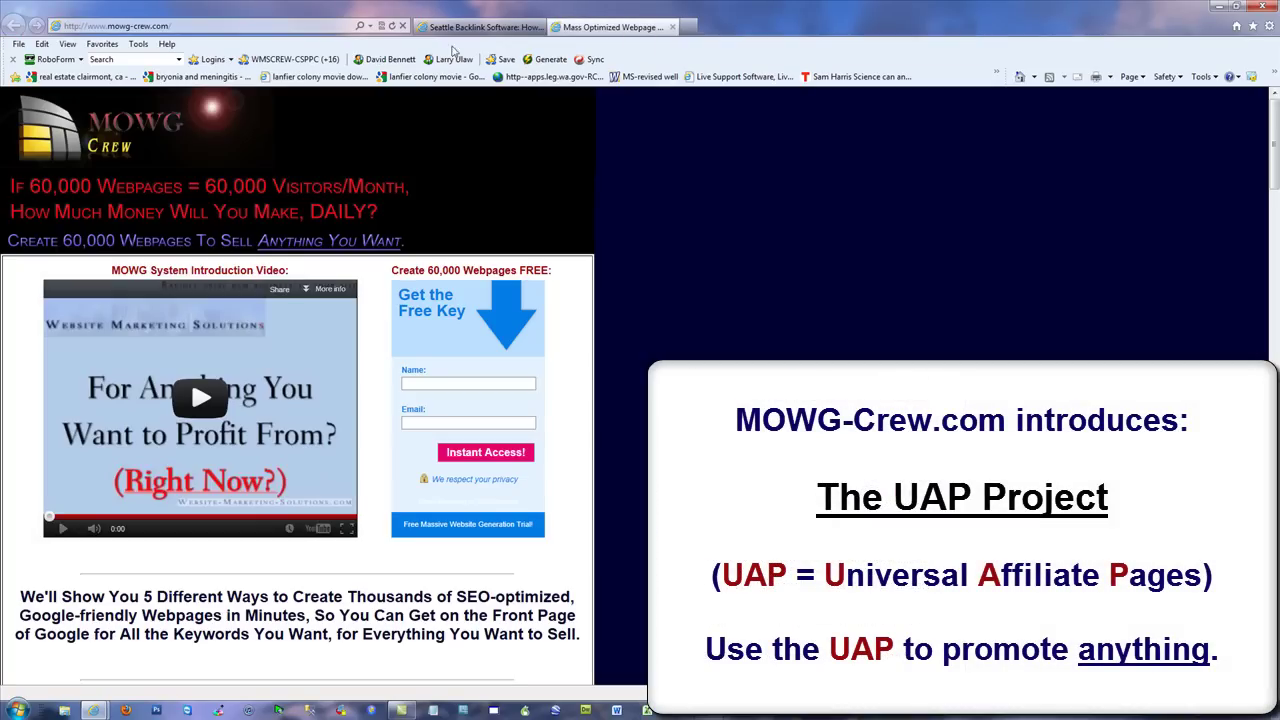
pyautogui.click(195, 25)
pyautogui.write('seattle-website-marketing')
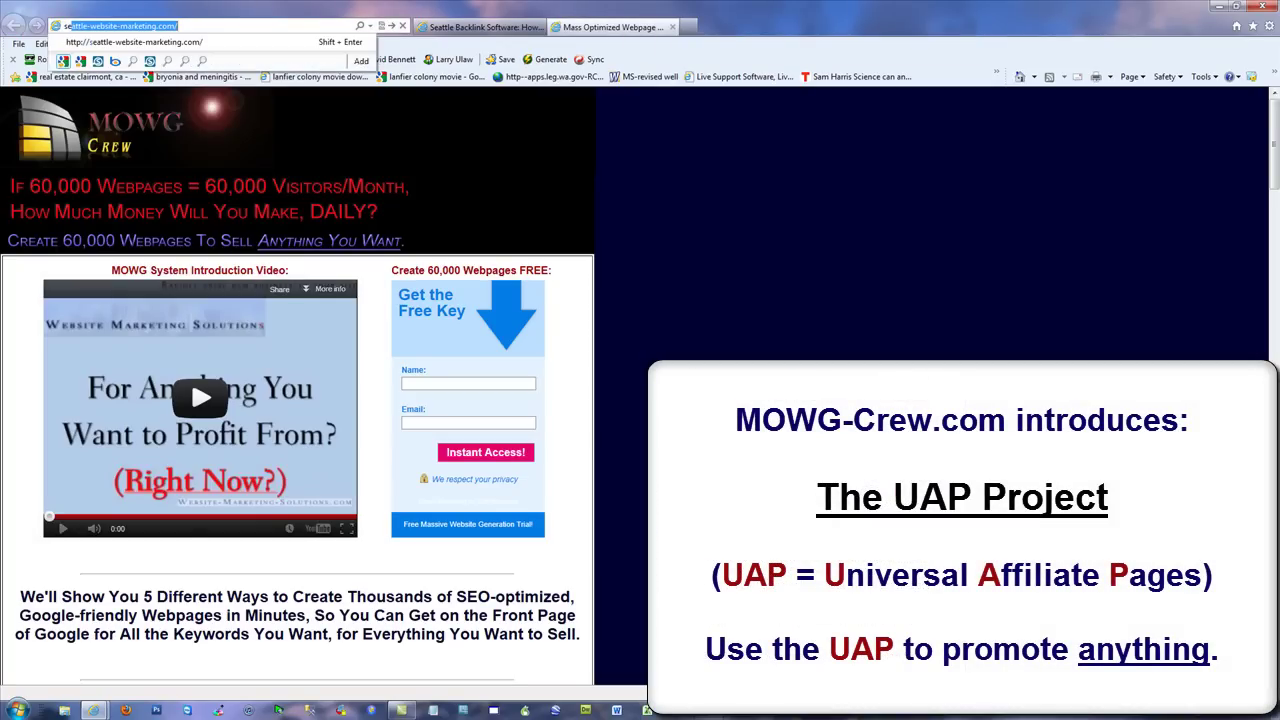
pyautogui.press('Return')
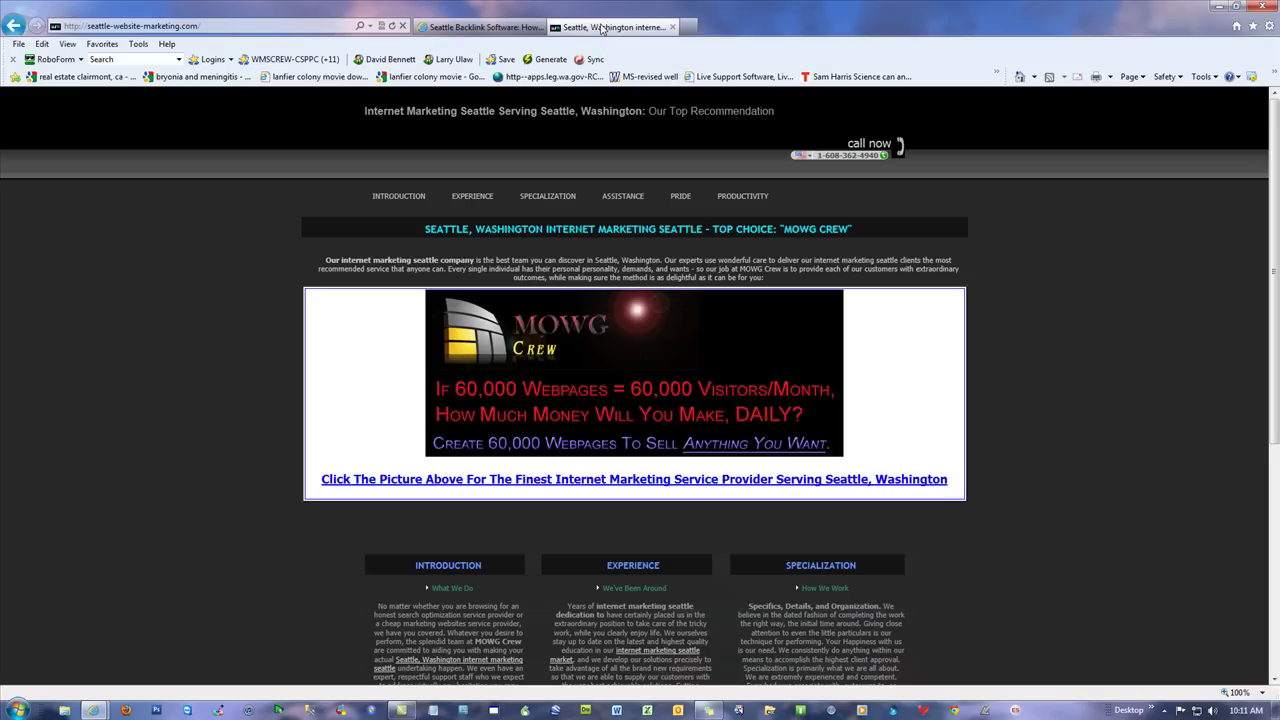
pyautogui.rightClick(142, 237)
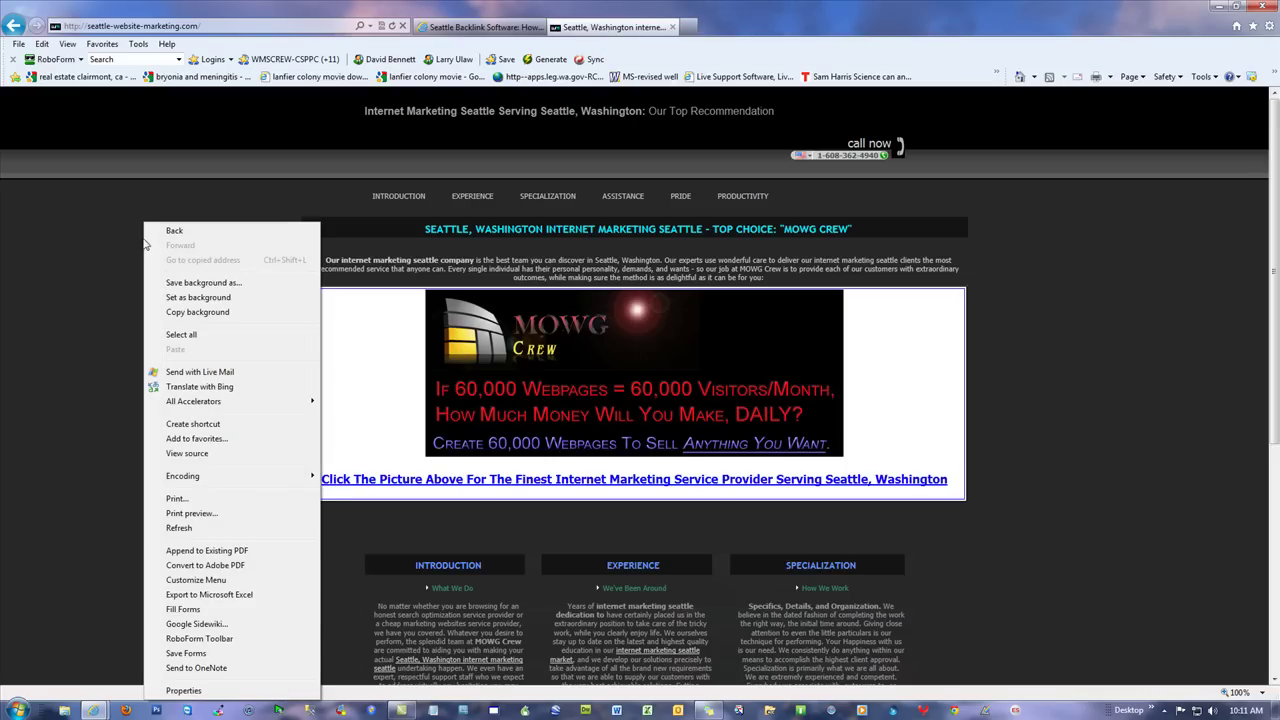
pyautogui.click(215, 453)
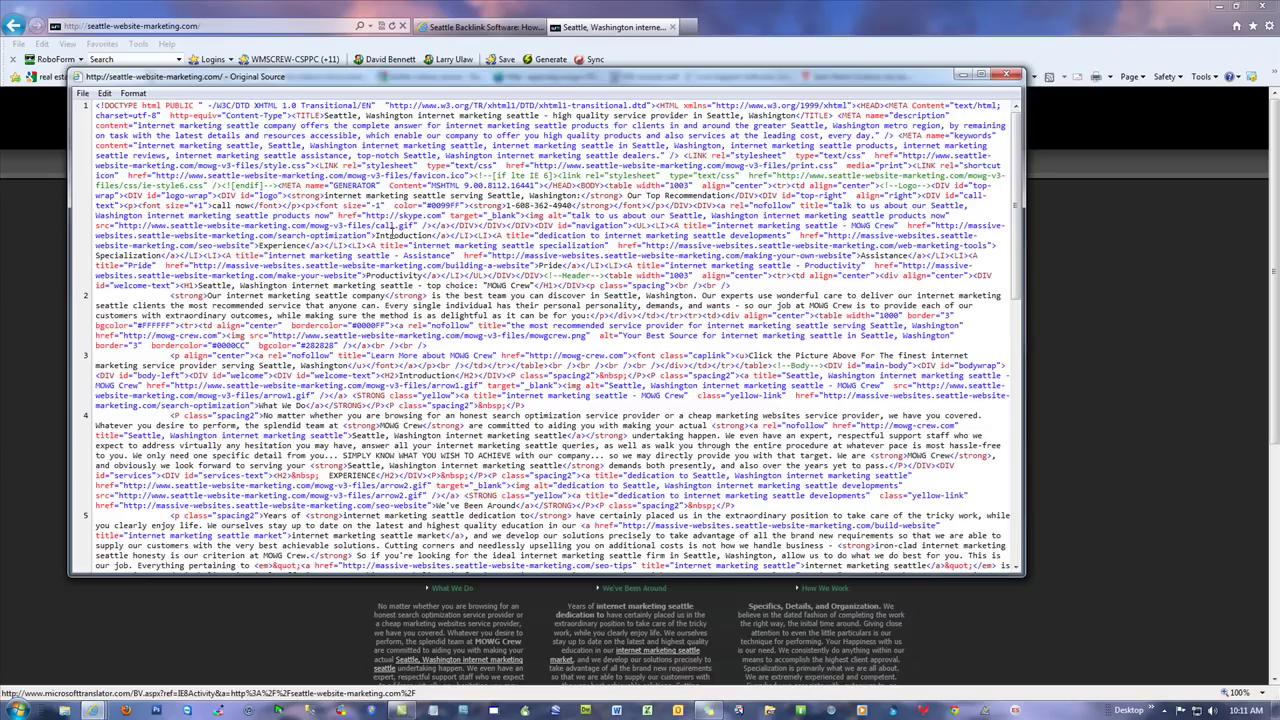
pyautogui.moveTo(323, 116); pyautogui.dragTo(797, 116)
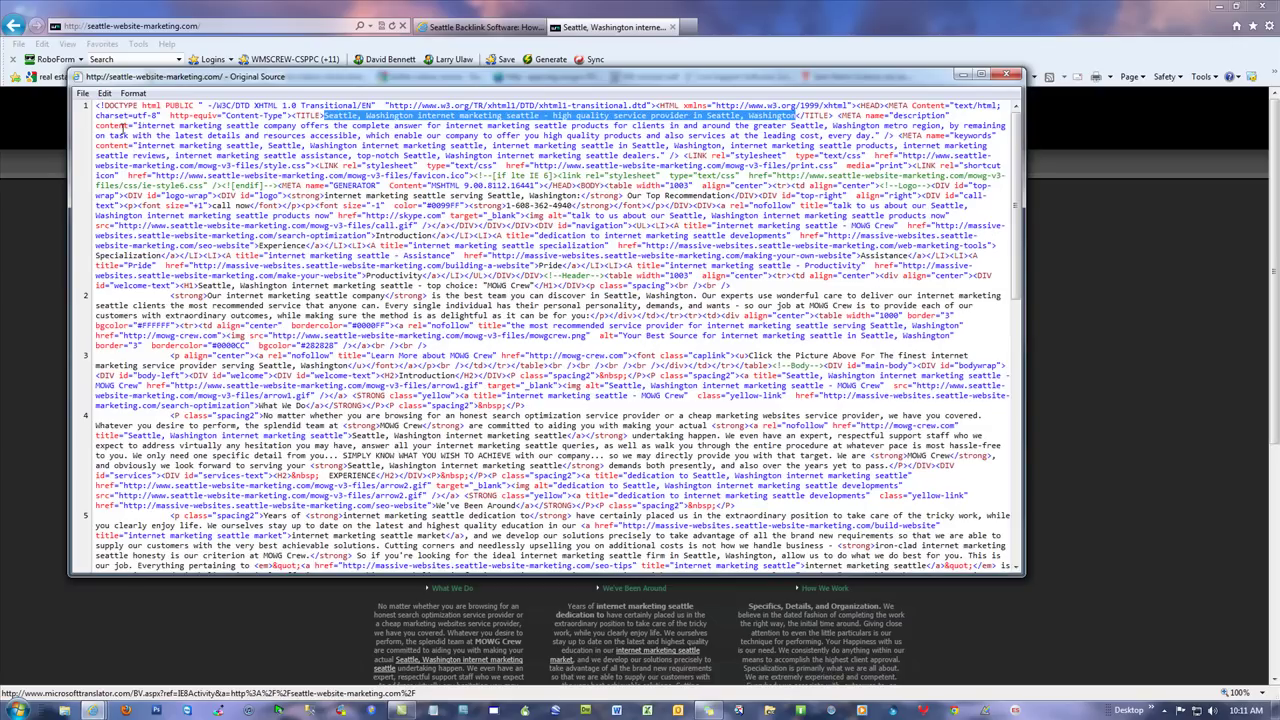
pyautogui.moveTo(137, 125); pyautogui.dragTo(871, 138)
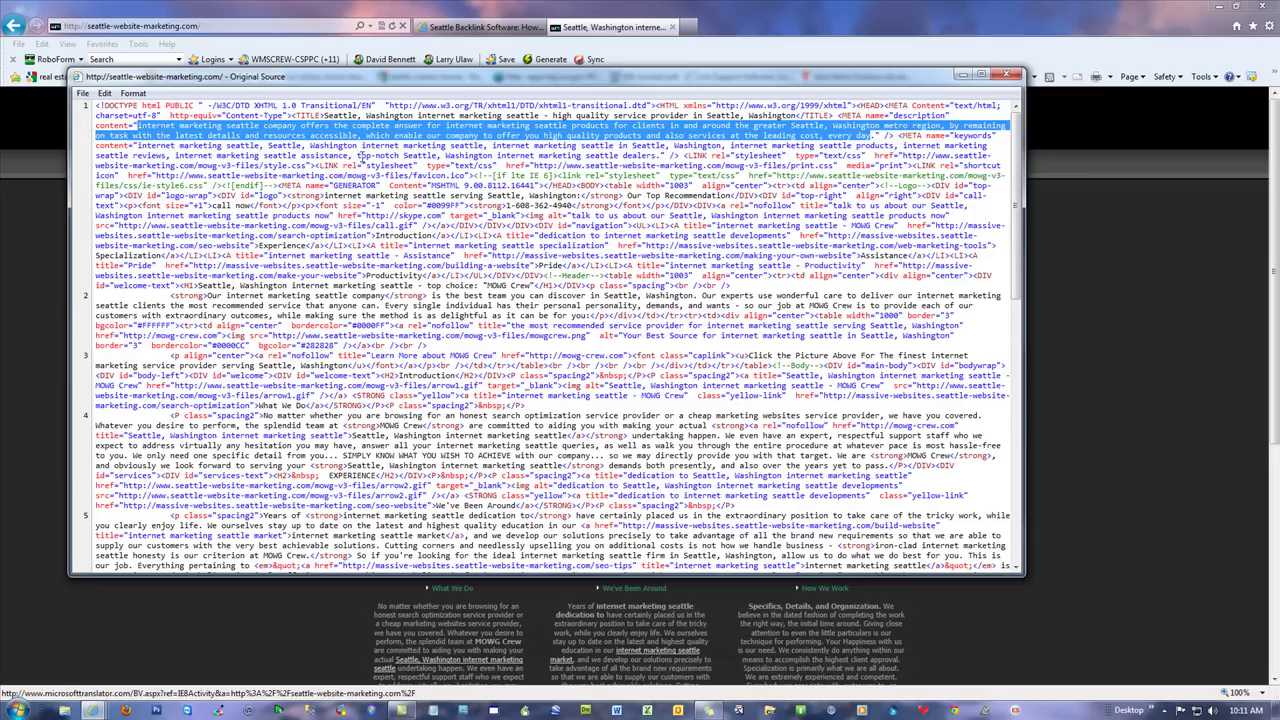
pyautogui.click(1012, 74)
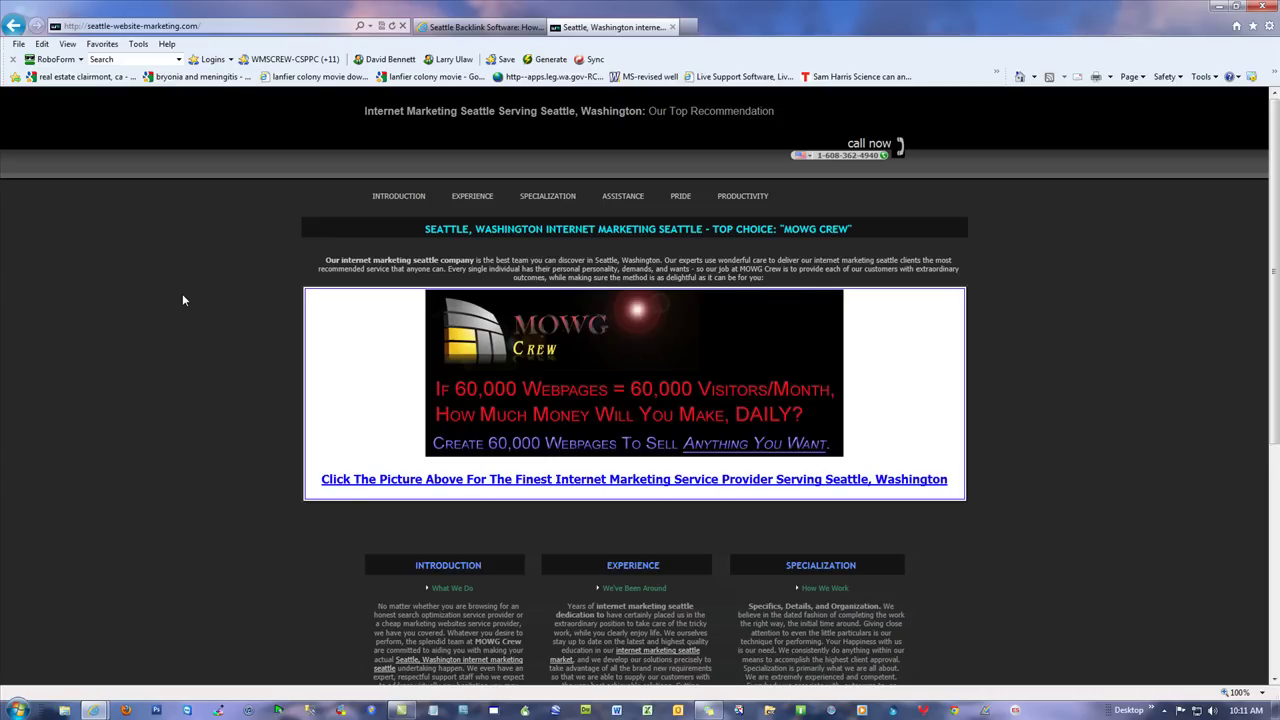
pyautogui.moveTo(362, 110); pyautogui.dragTo(664, 116)
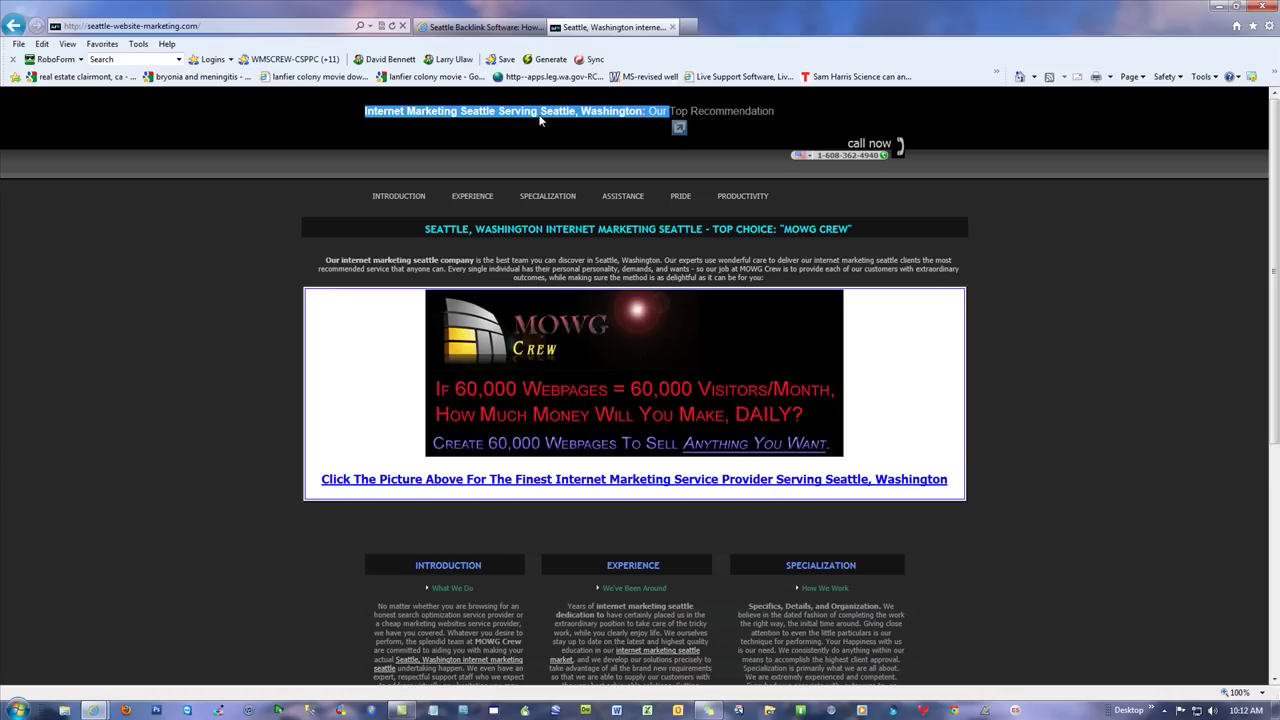
pyautogui.click(245, 257)
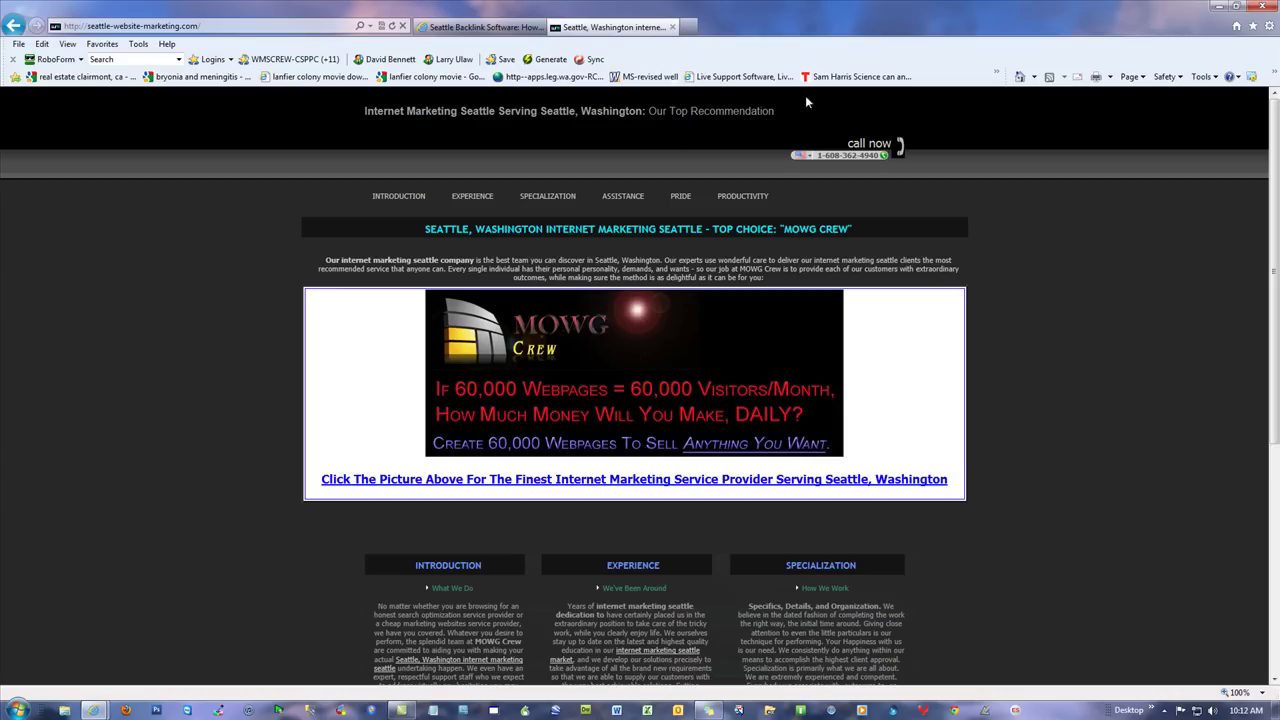
pyautogui.moveTo(738, 117); pyautogui.dragTo(648, 112)
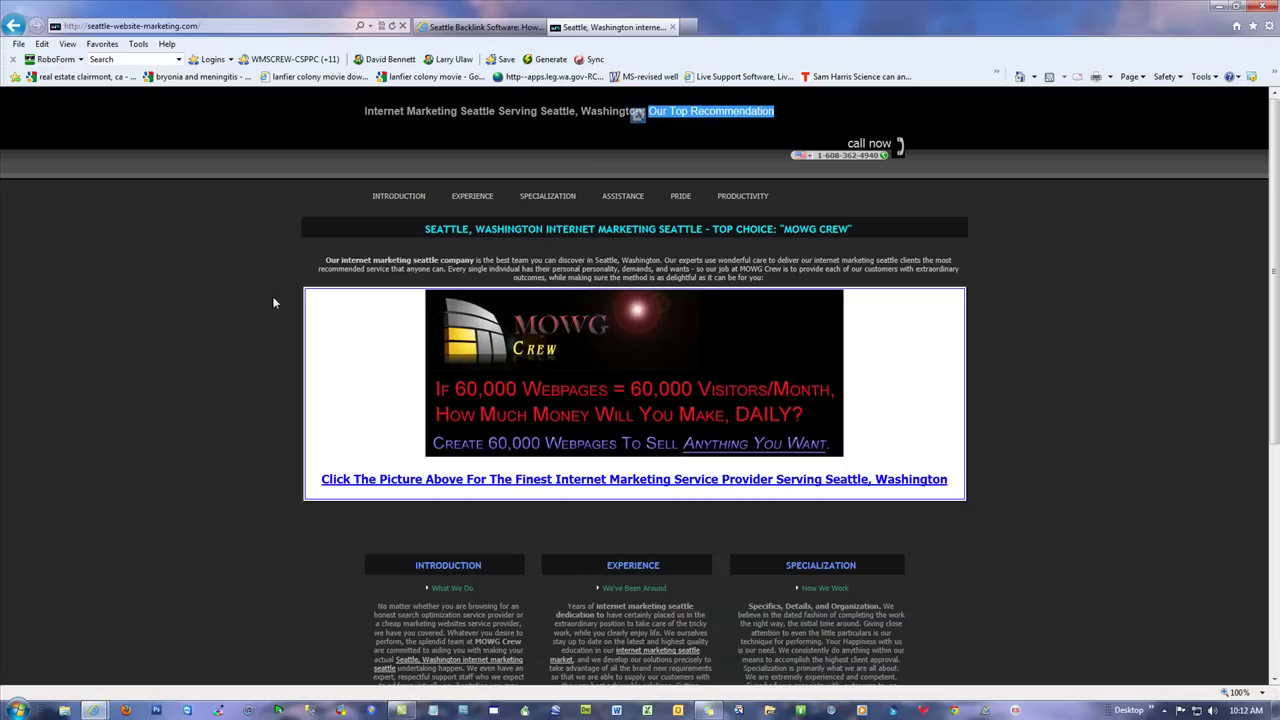
pyautogui.click(148, 321)
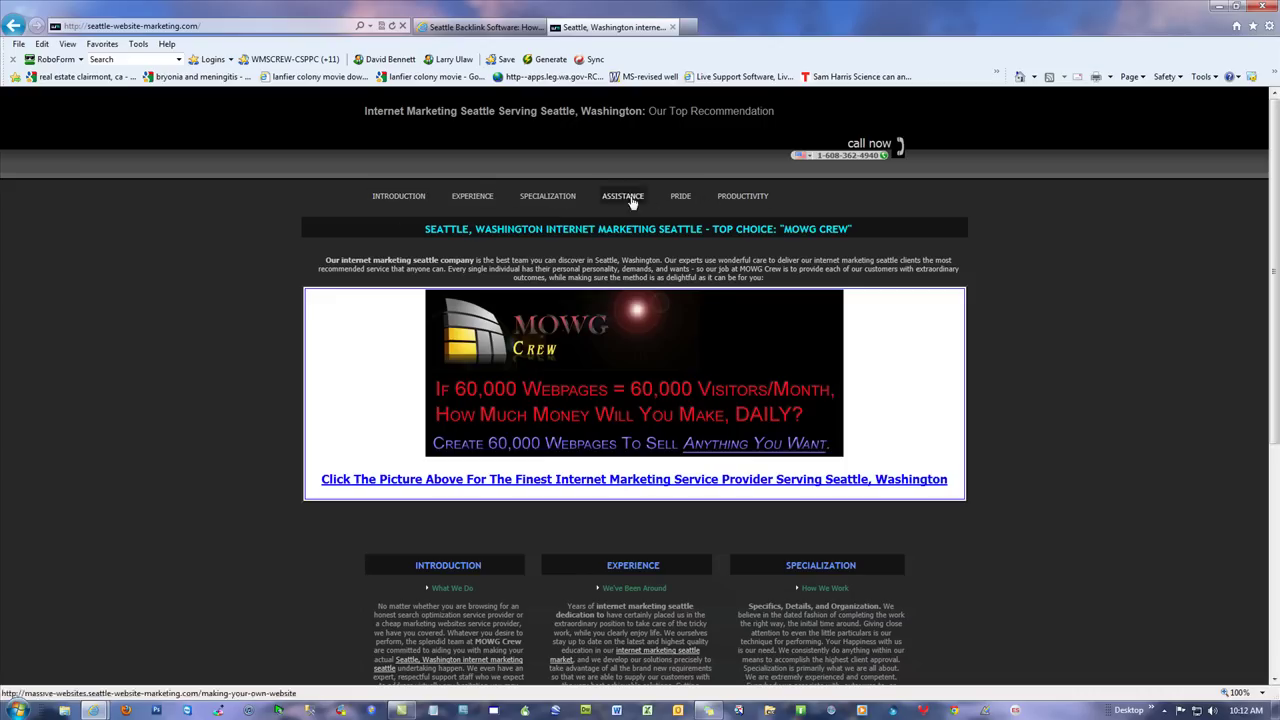
pyautogui.moveTo(426, 229); pyautogui.dragTo(752, 228)
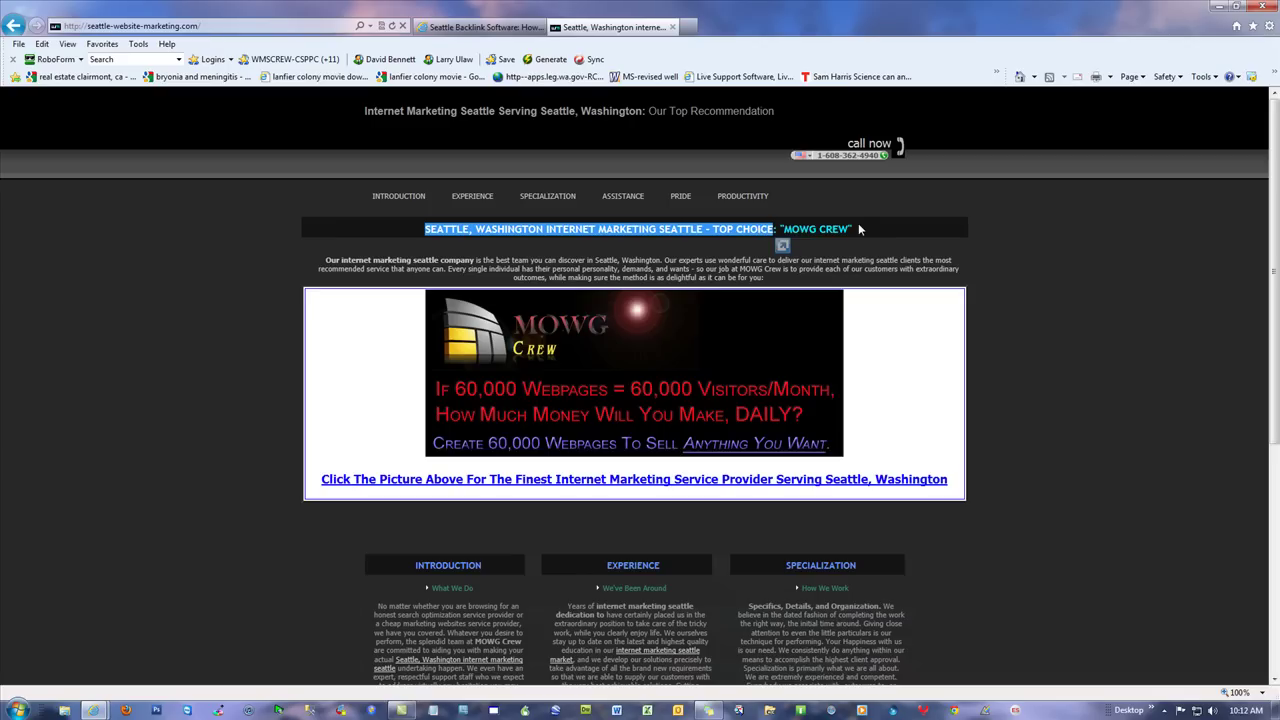
pyautogui.moveTo(849, 229); pyautogui.dragTo(785, 229)
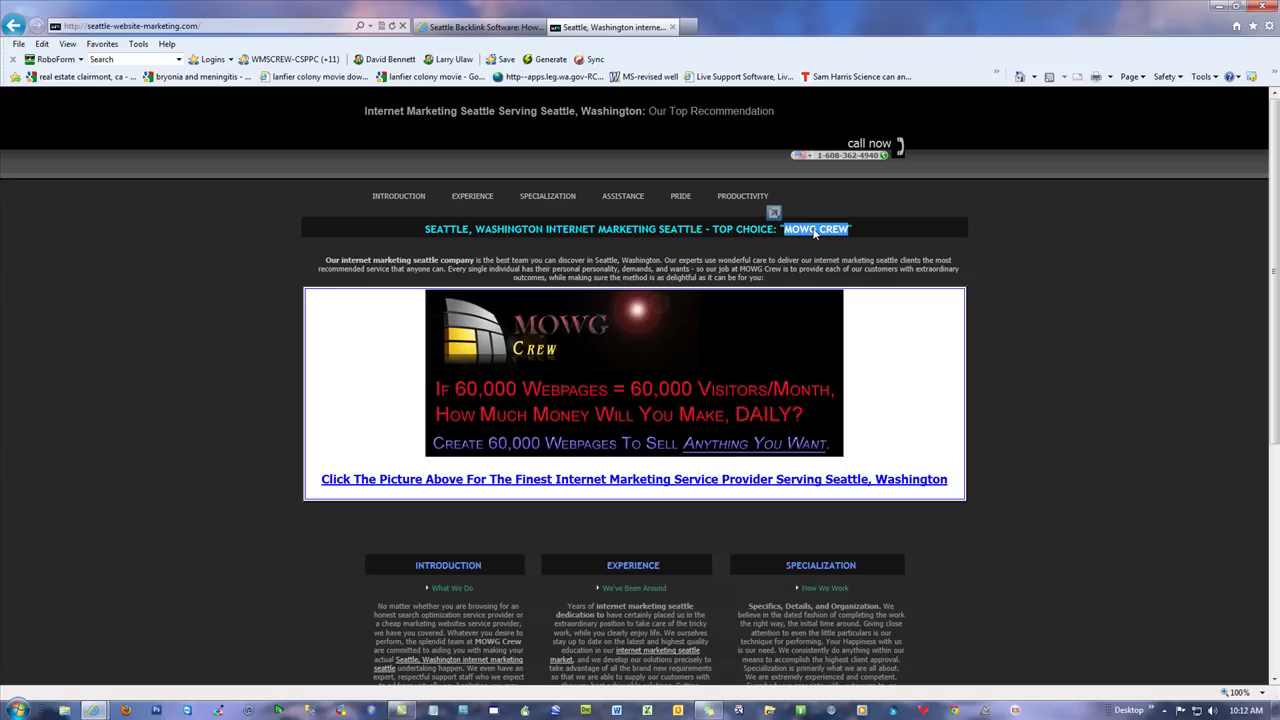
pyautogui.click(149, 314)
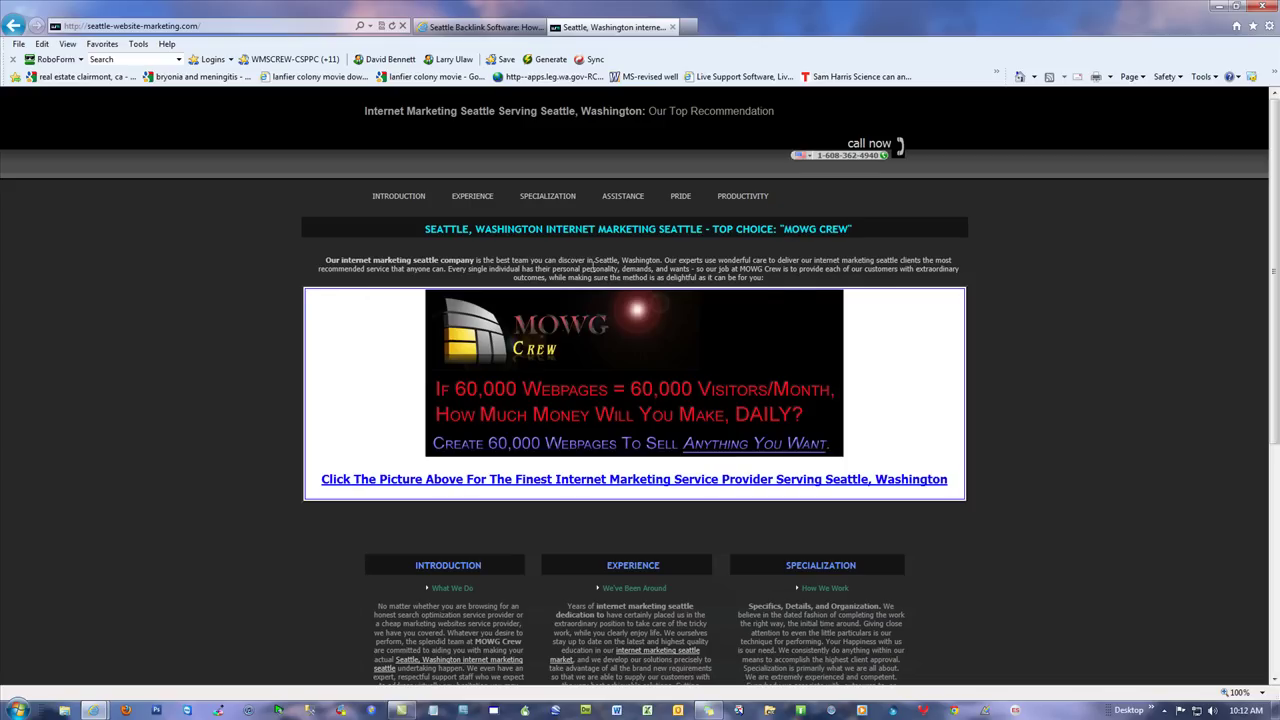
pyautogui.moveTo(768, 279); pyautogui.dragTo(325, 259)
pyautogui.click(195, 341)
pyautogui.scroll(-3, 630, 428)
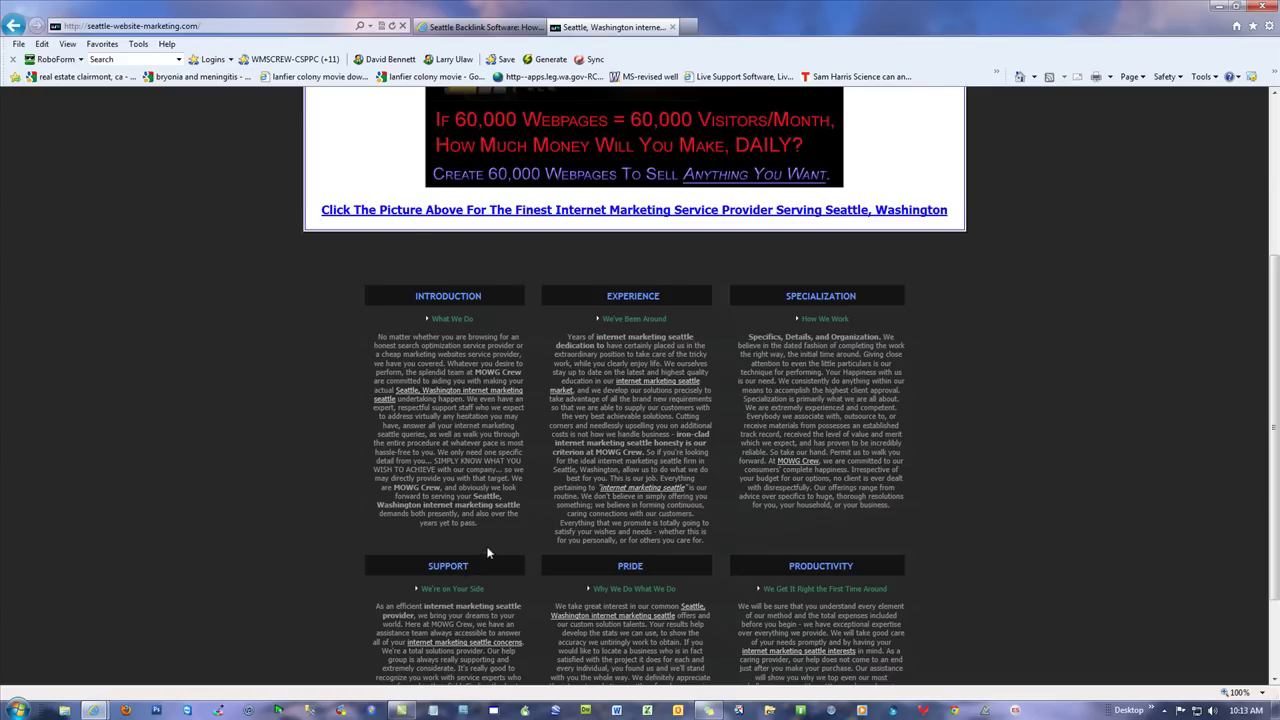
pyautogui.scroll(-3, 488, 553)
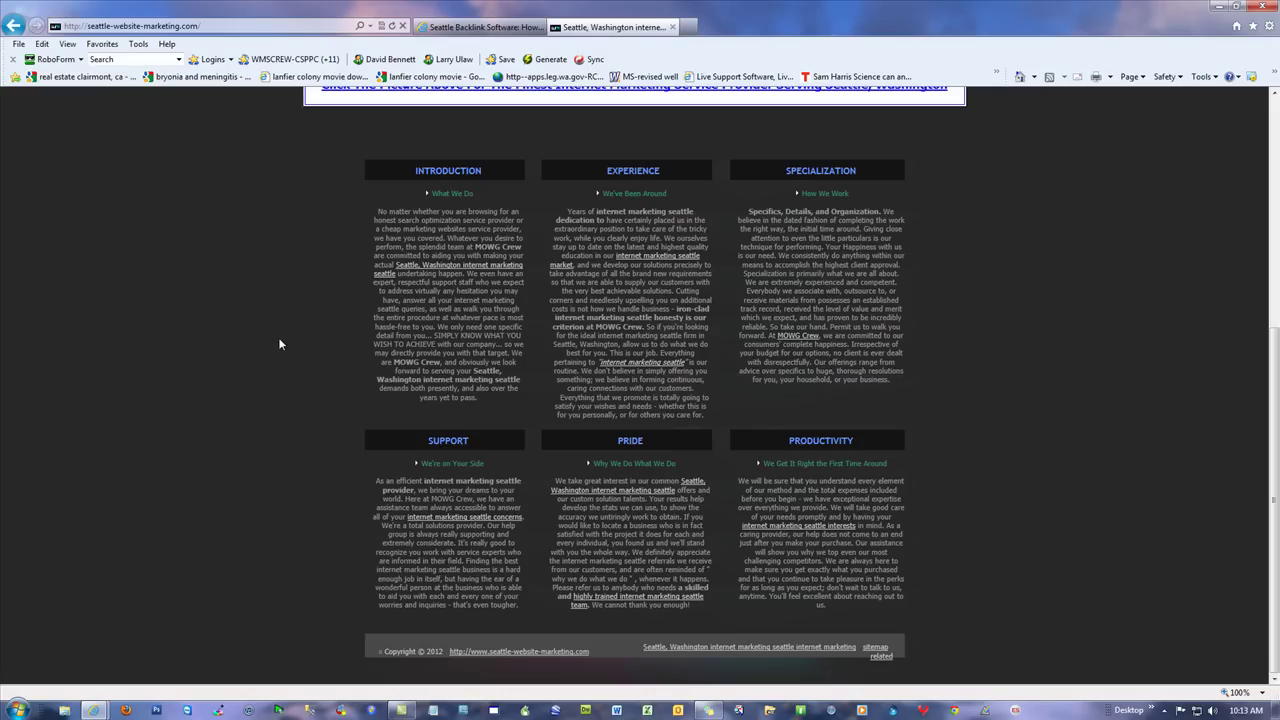
pyautogui.click(480, 524)
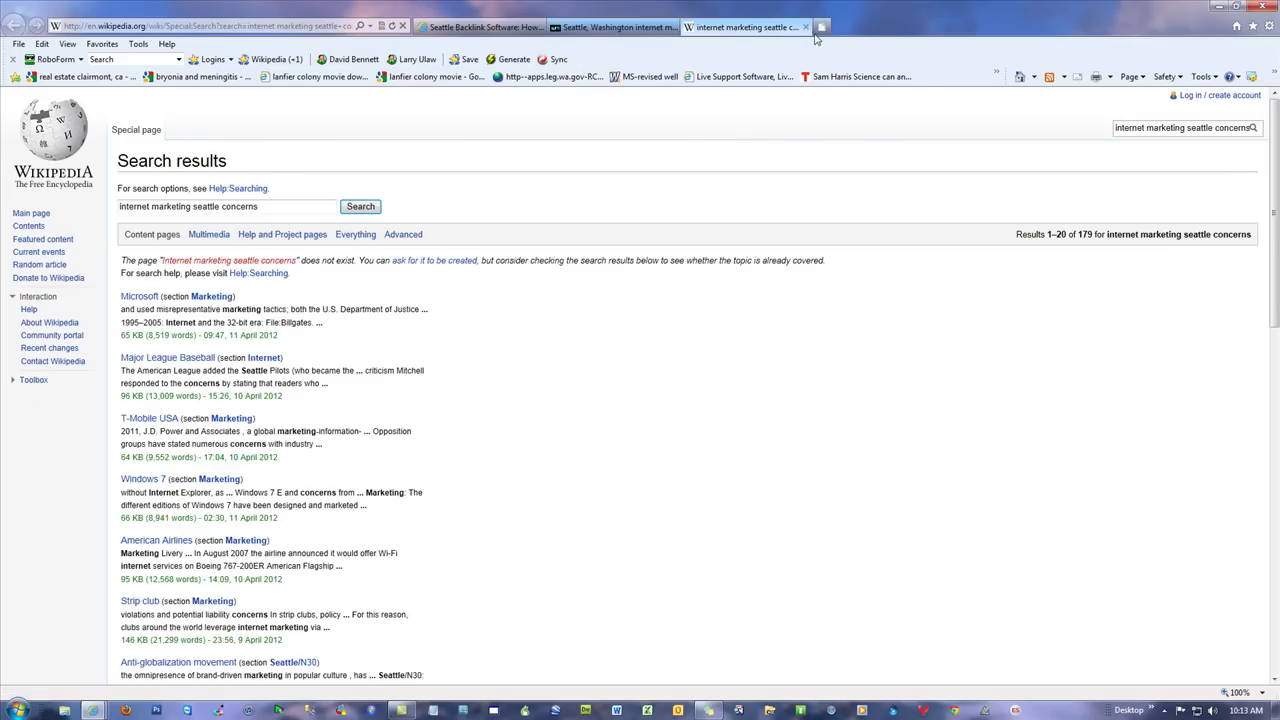
pyautogui.click(805, 27)
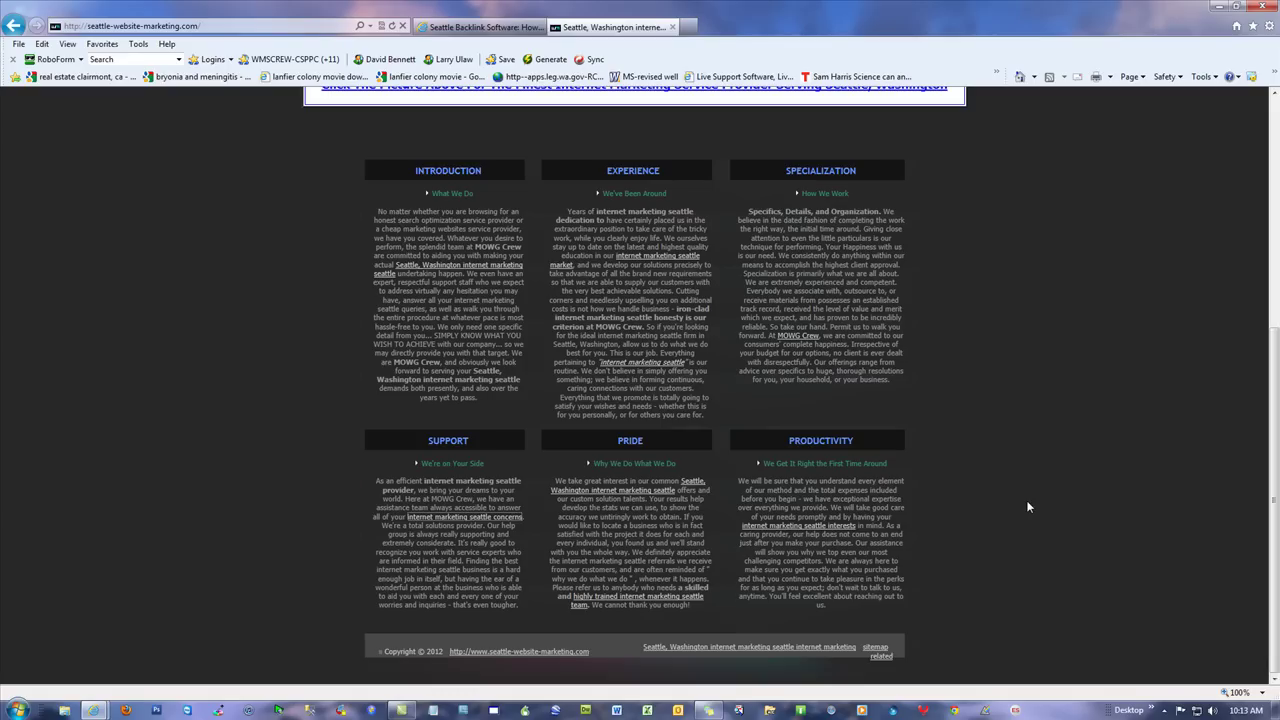
pyautogui.scroll(4, 1026, 507)
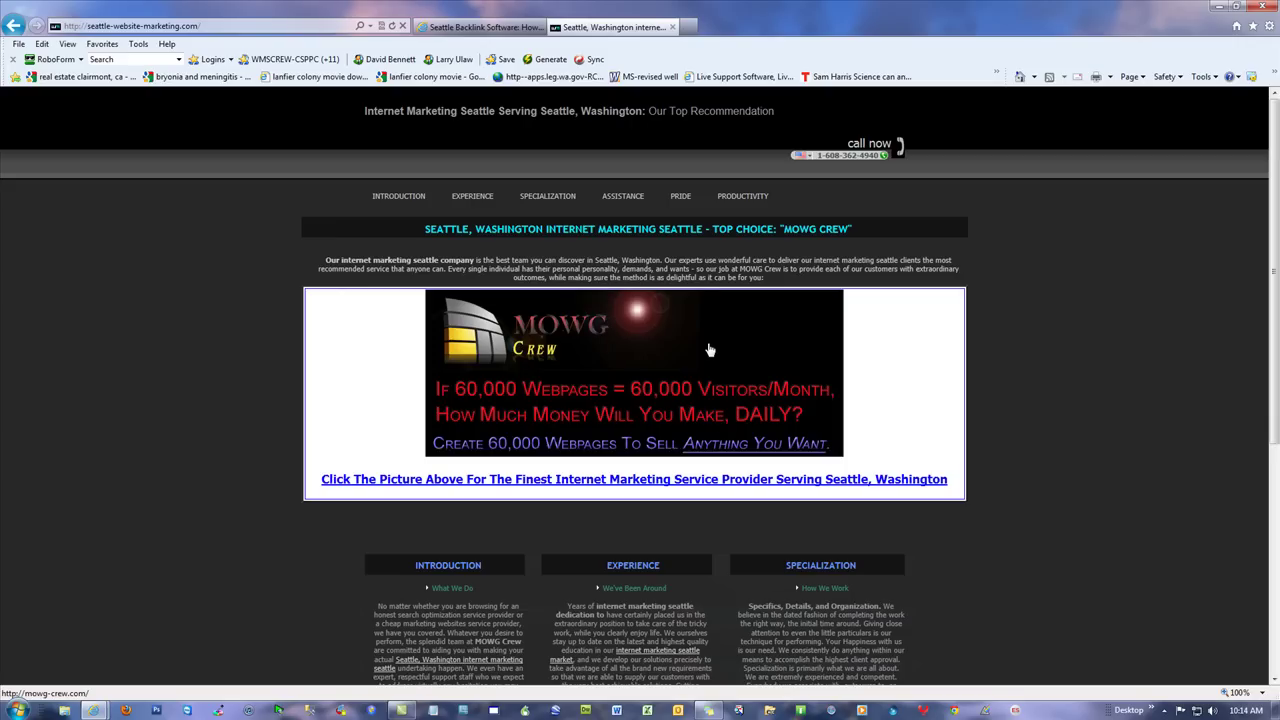
pyautogui.click(585, 348)
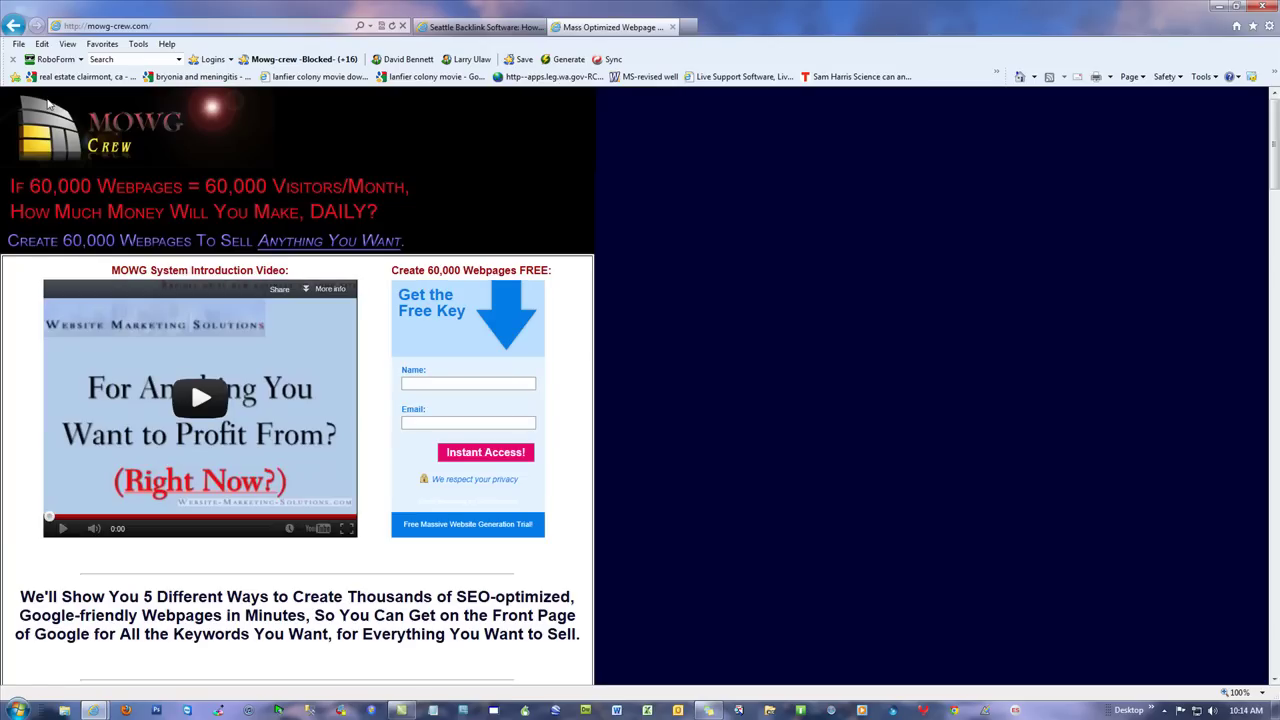
pyautogui.click(13, 25)
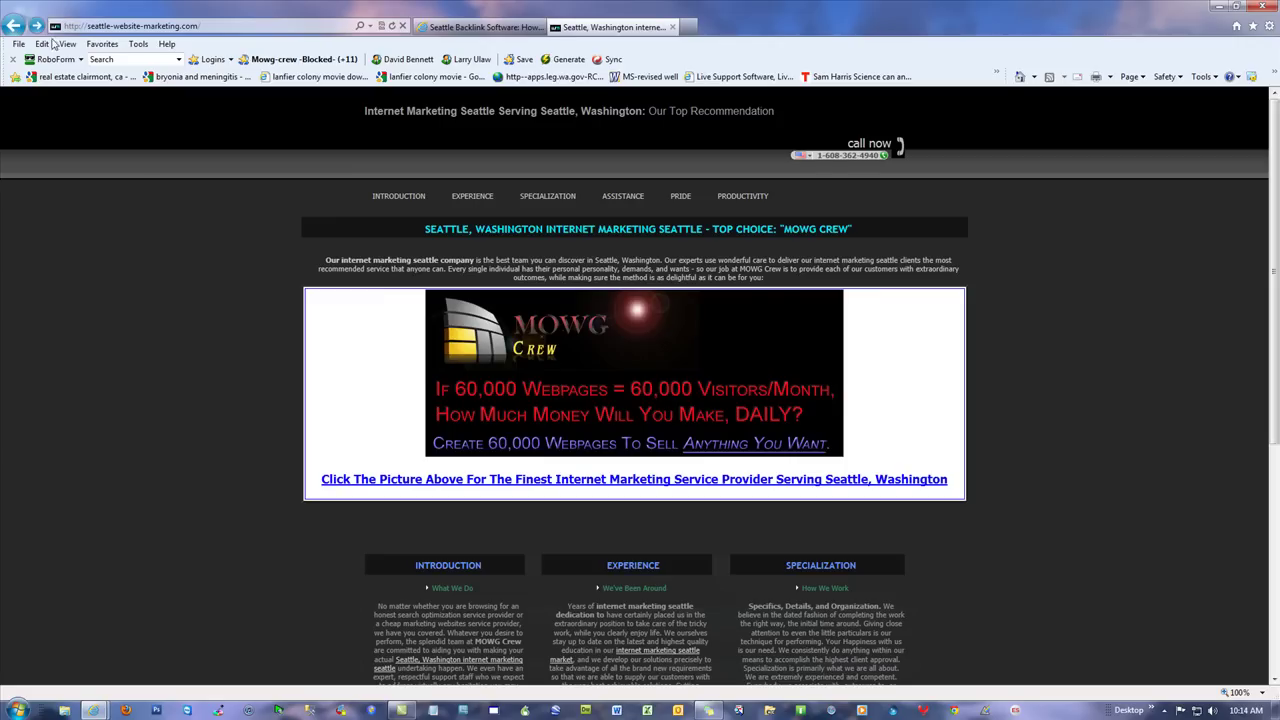
# Step: Open the Introduction (Bellevue) page and briefly highlight MOWG CREW in its heading
pyautogui.click(400, 197)
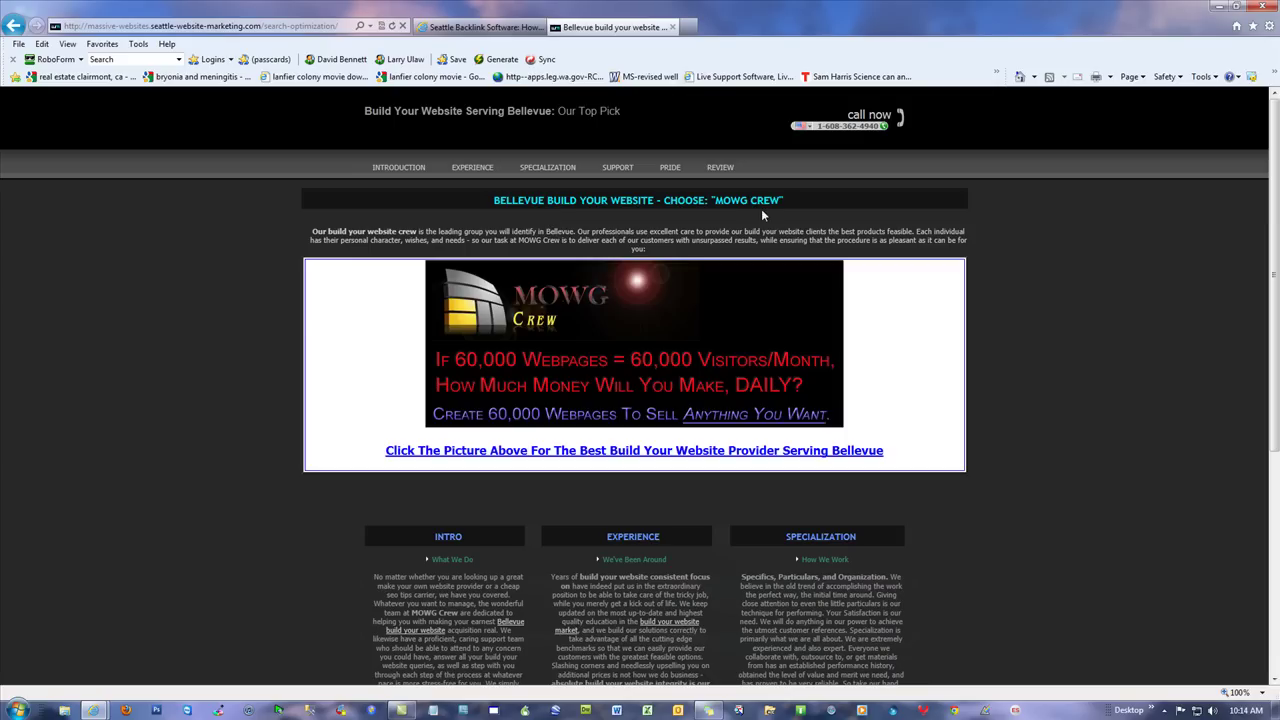
pyautogui.moveTo(781, 200); pyautogui.dragTo(715, 200)
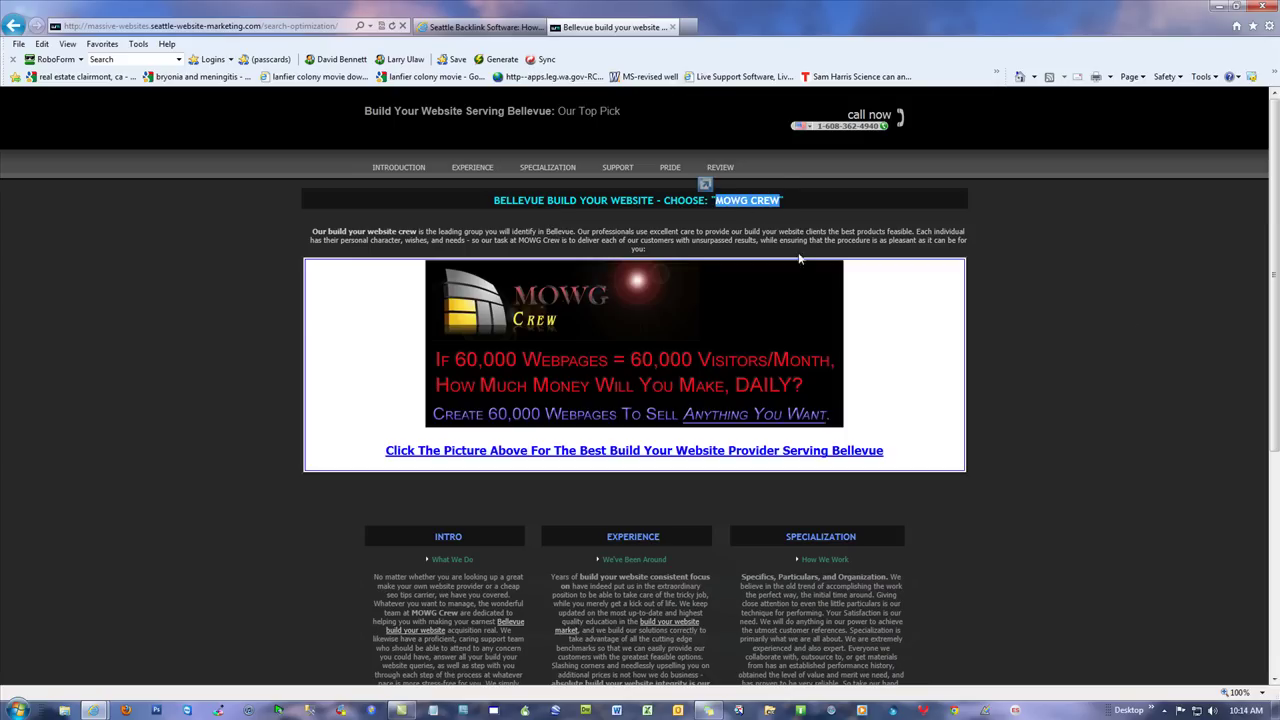
pyautogui.click(702, 182)
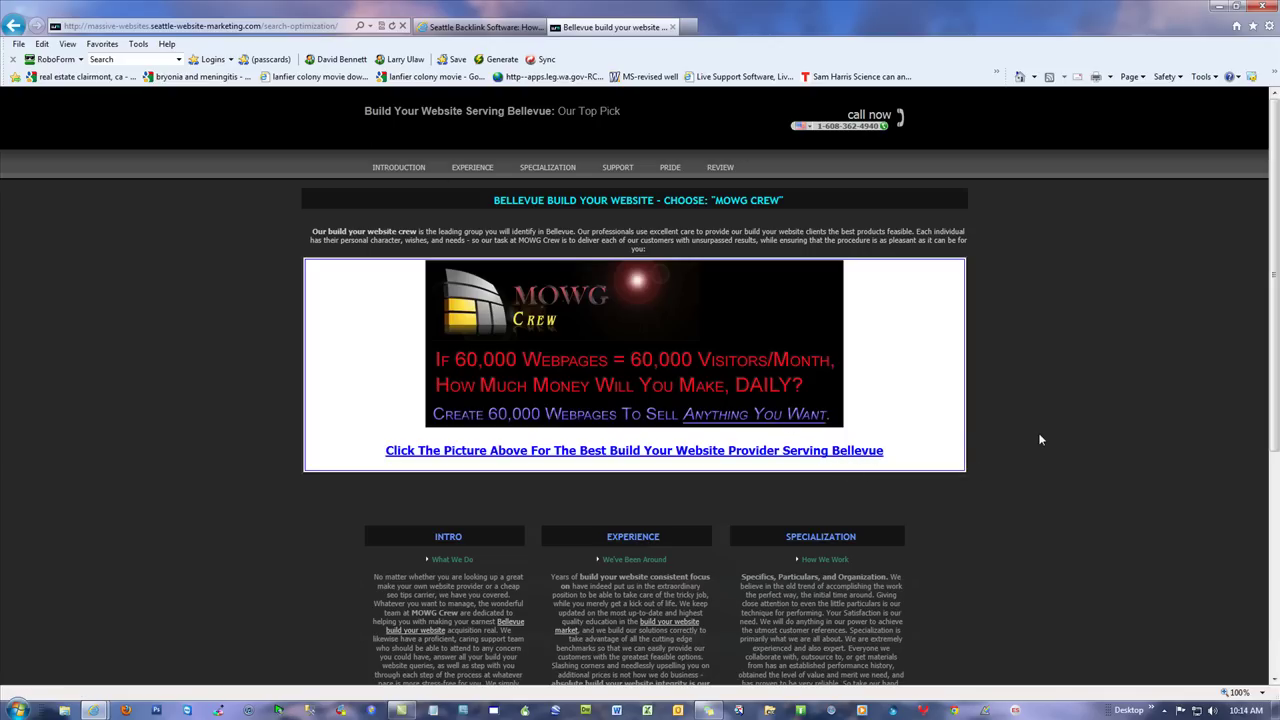
pyautogui.scroll(-3, 1046, 421)
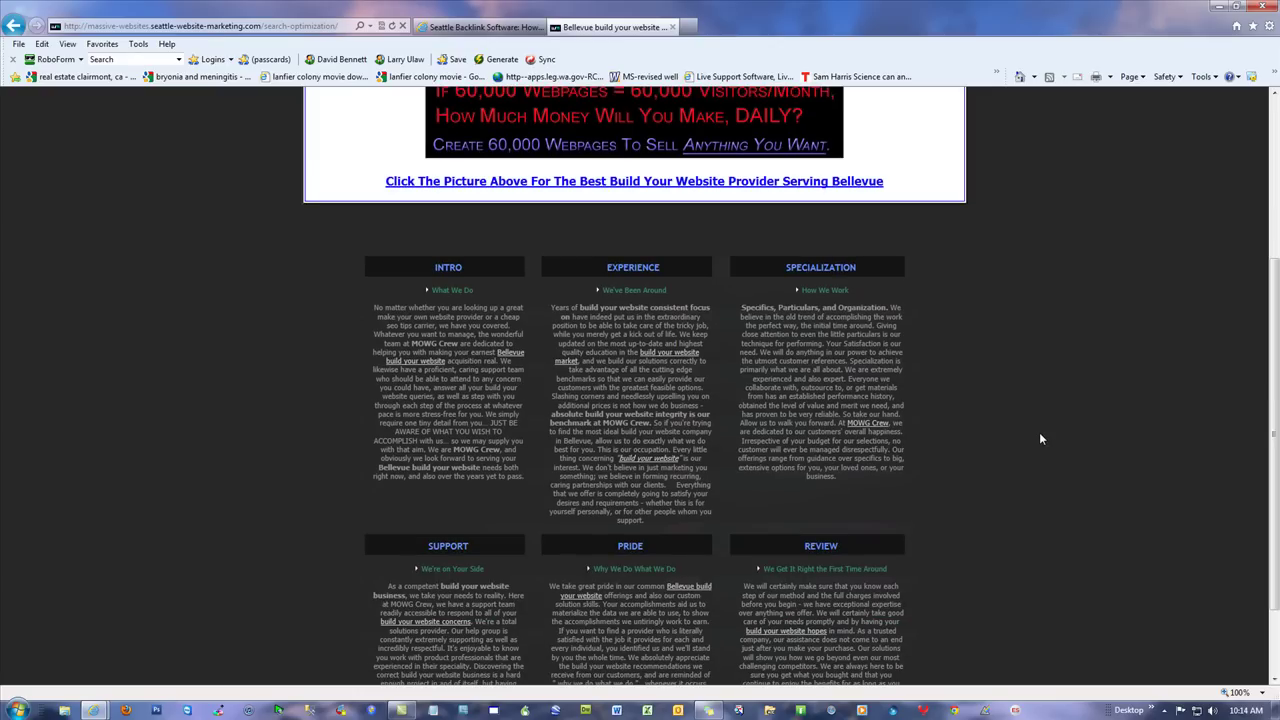
# Step: Follow the What We Do link to the Renton page and highlight MOWG CREW in its heading
pyautogui.click(452, 290)
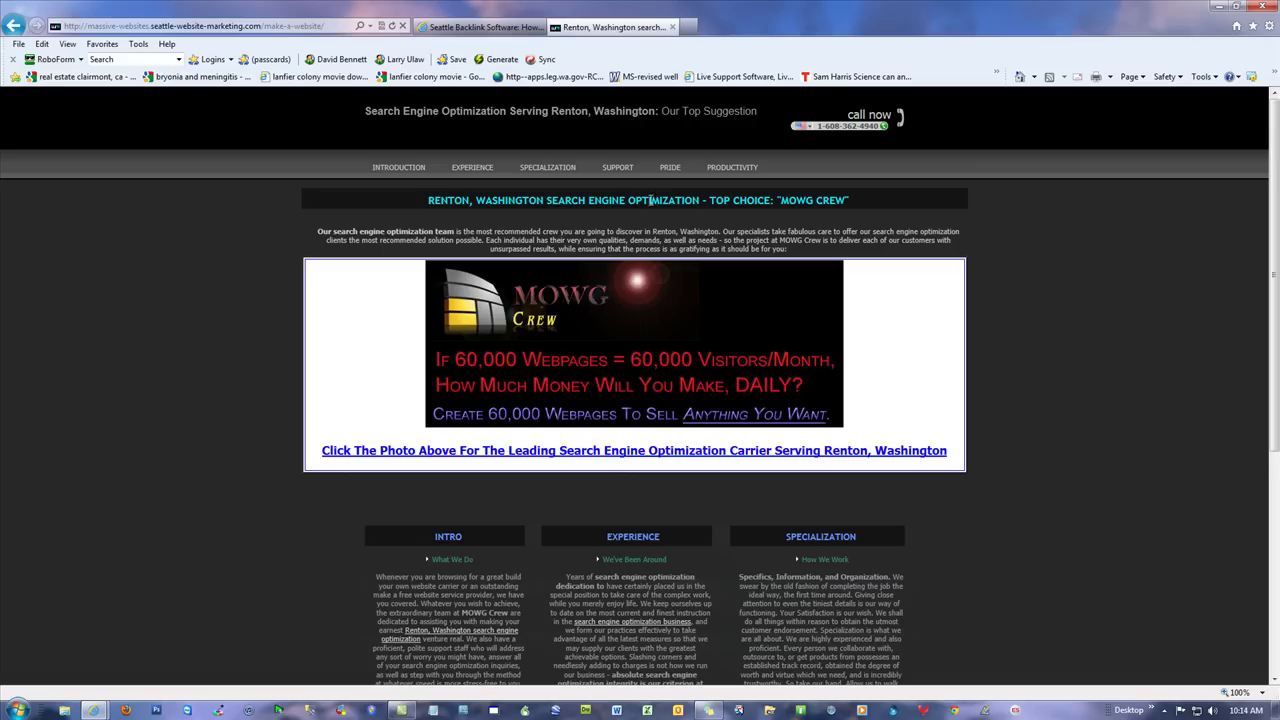
pyautogui.moveTo(846, 200); pyautogui.dragTo(791, 197)
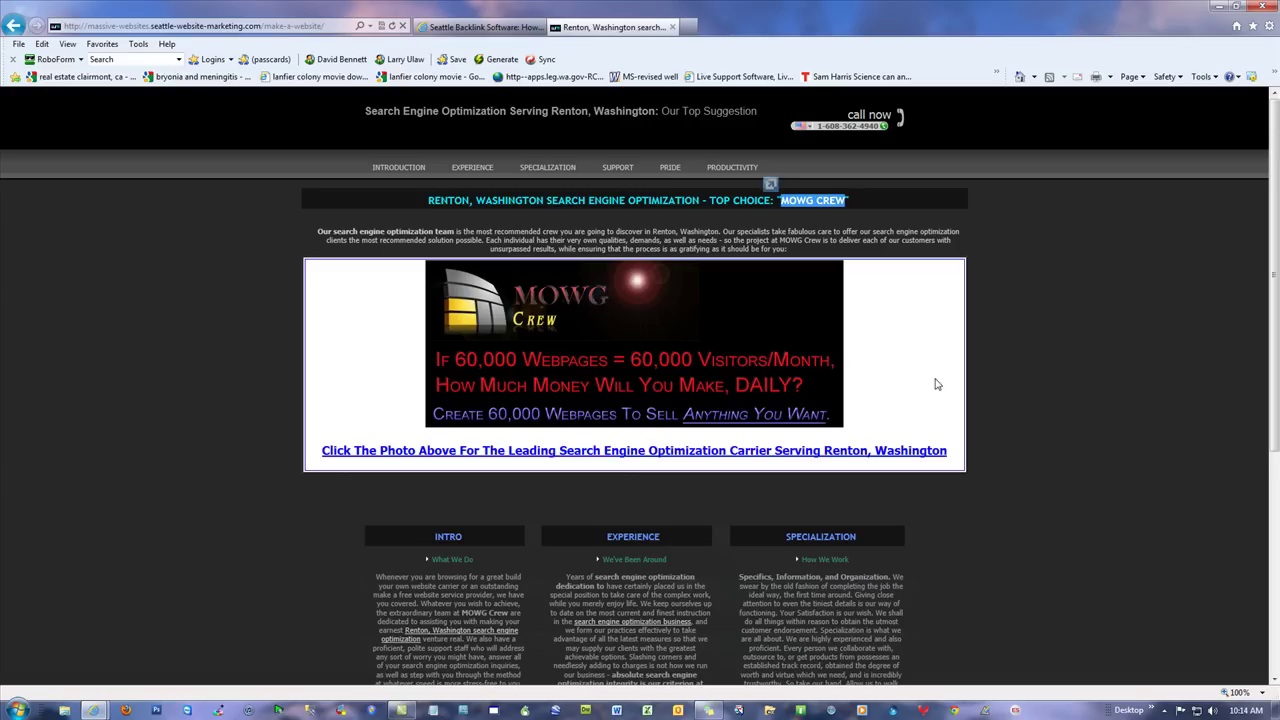
pyautogui.click(1028, 397)
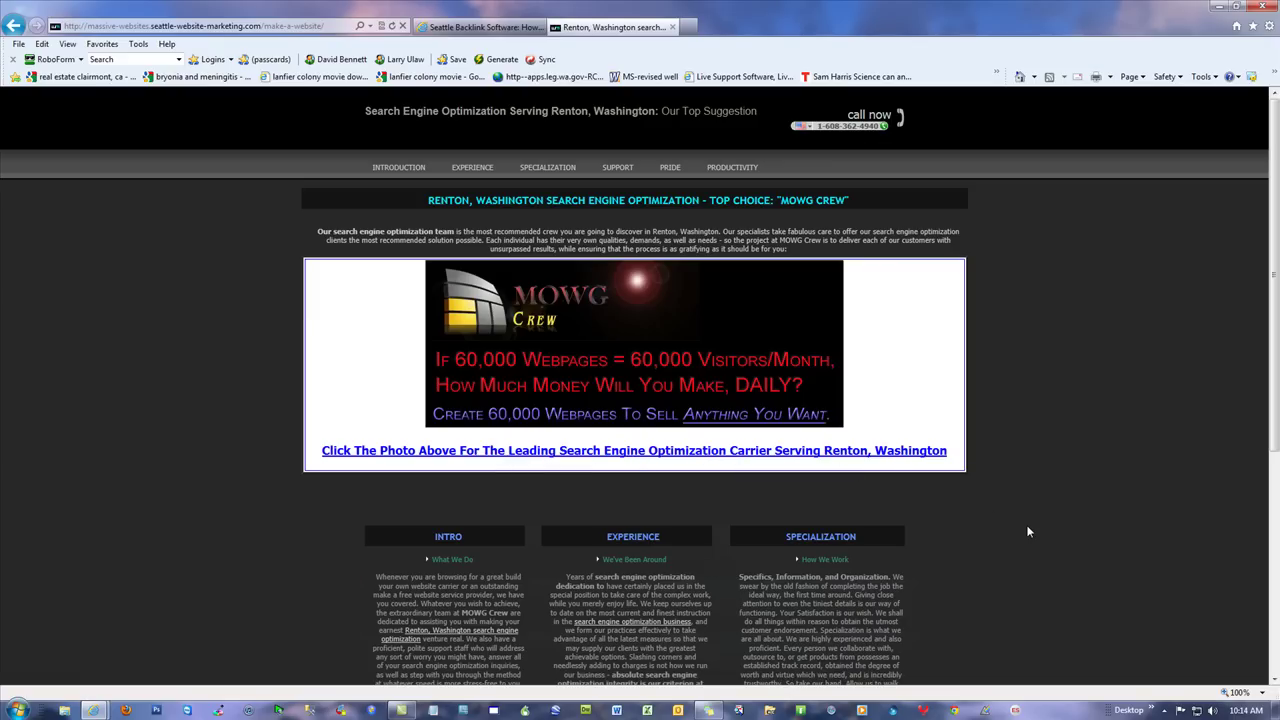
pyautogui.scroll(-3, 1028, 532)
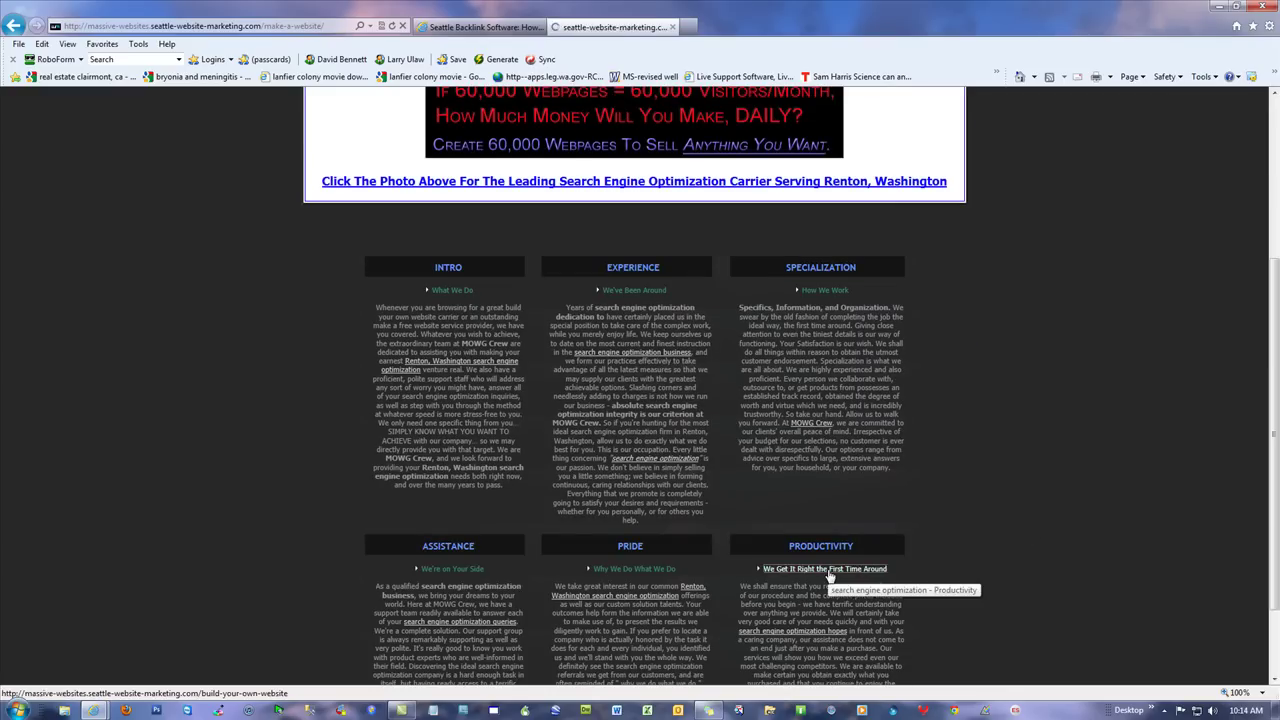
# Step: Tour the Productivity, Sammamish, East Renton Highlands, Tukwila, Covington and Kirkland city pages
pyautogui.click(827, 570)
pyautogui.scroll(-3, 902, 512)
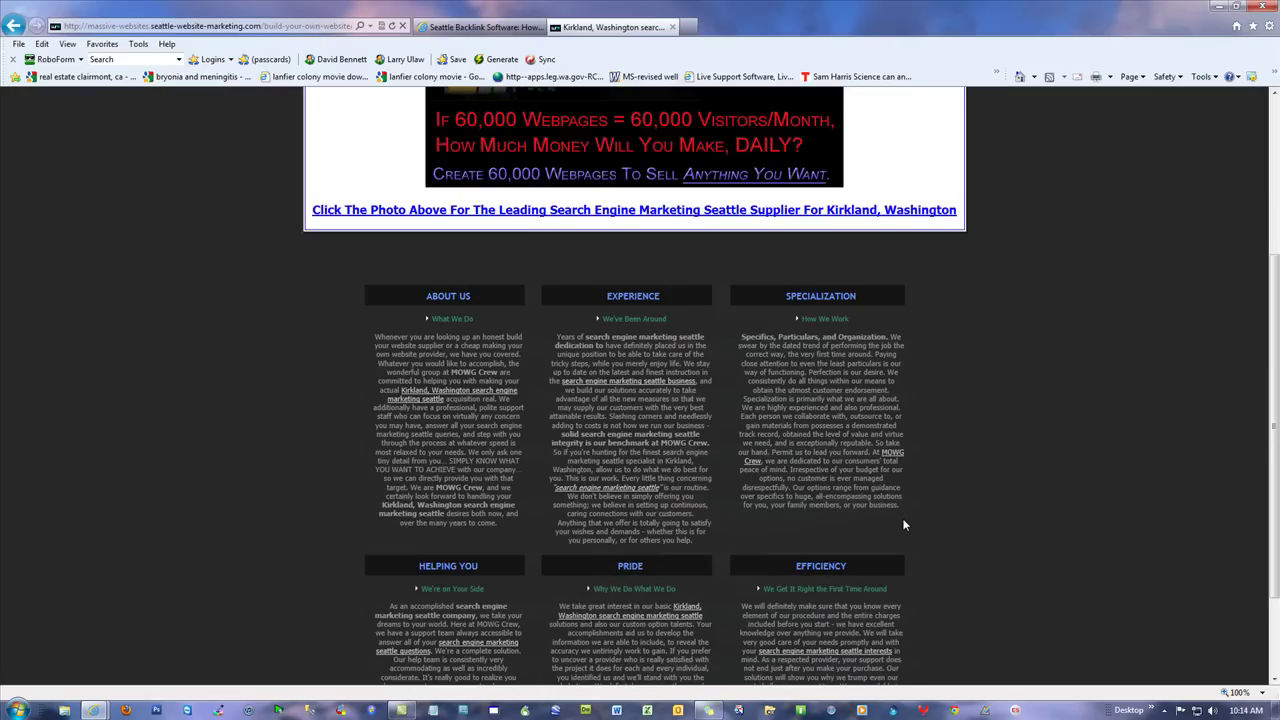
pyautogui.scroll(3, 902, 518)
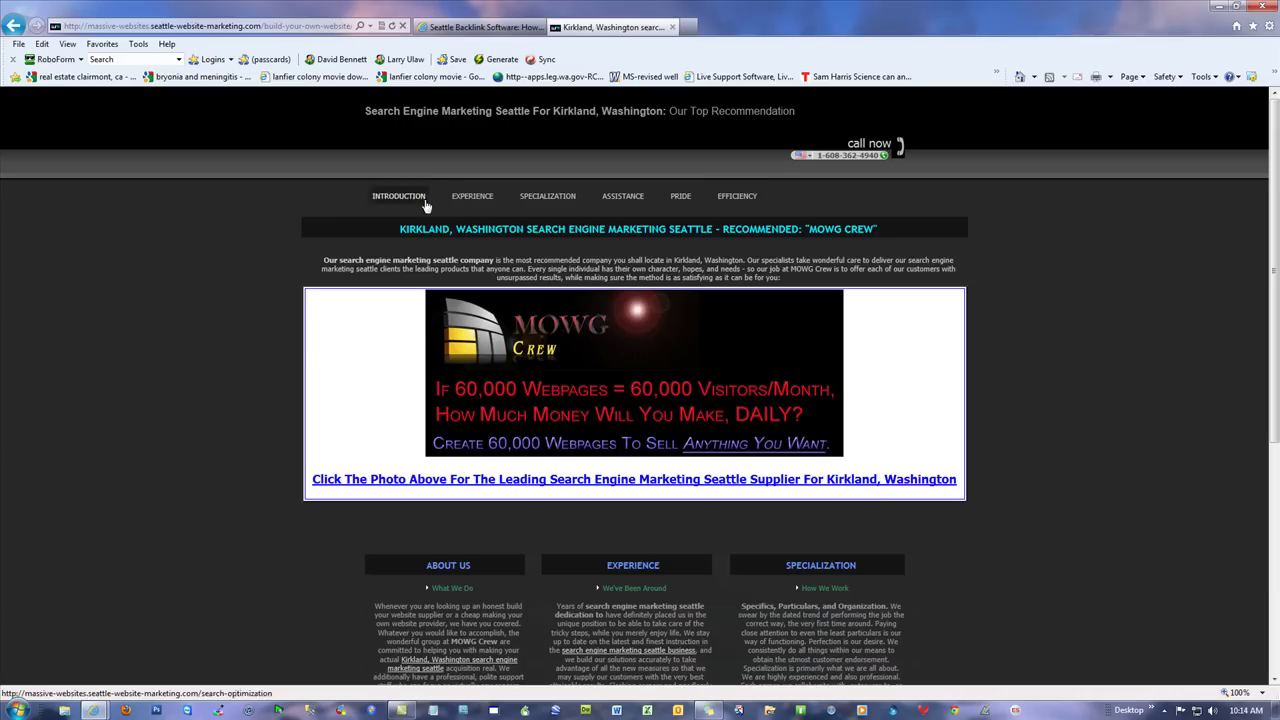
pyautogui.click(478, 197)
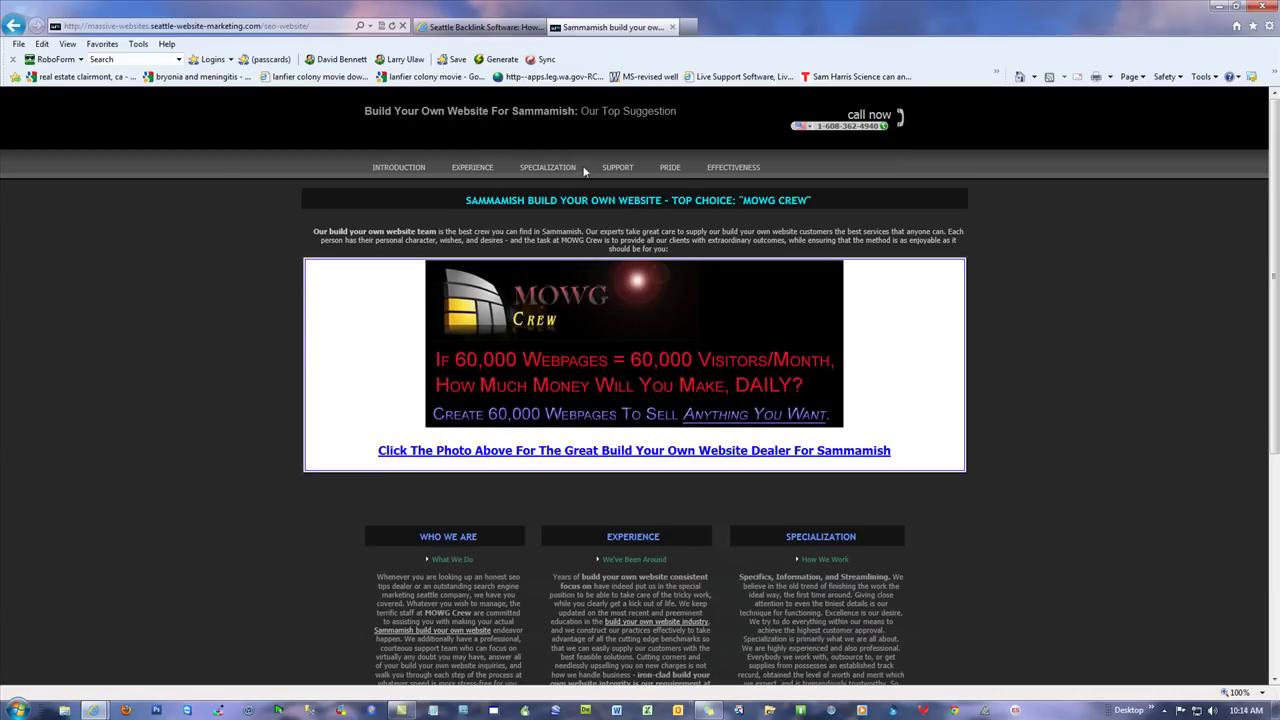
pyautogui.click(550, 170)
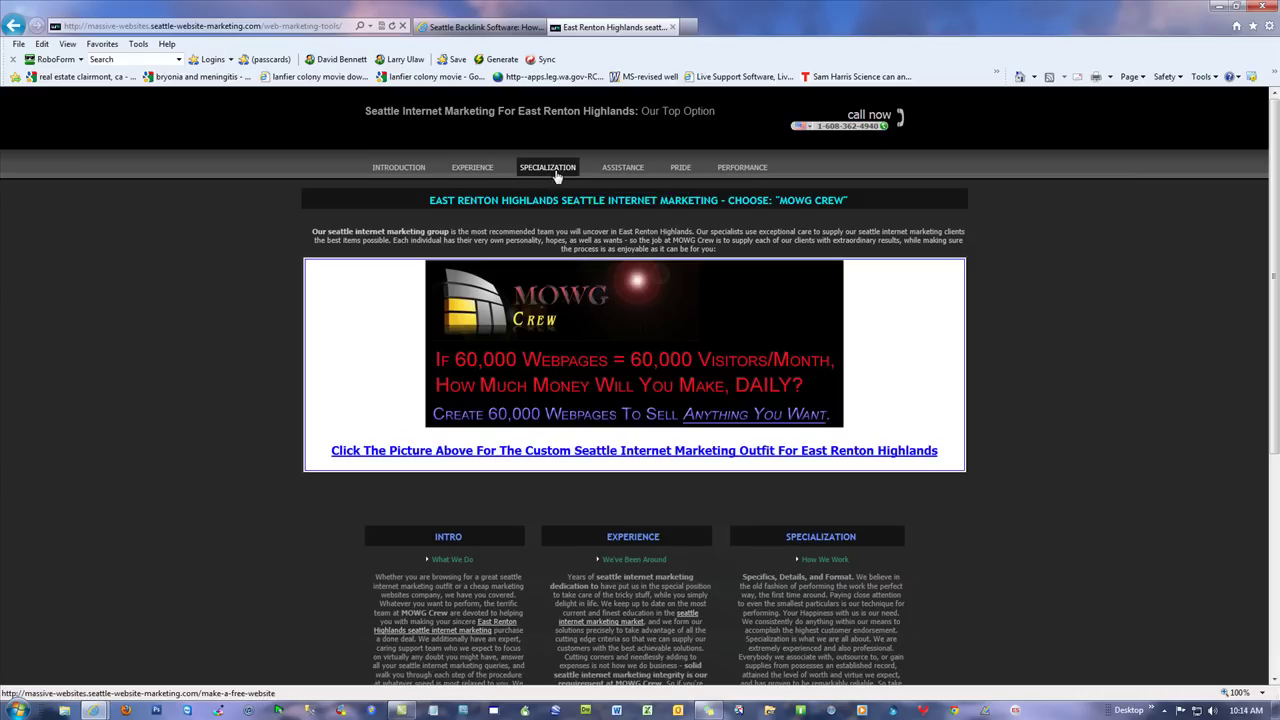
pyautogui.click(624, 169)
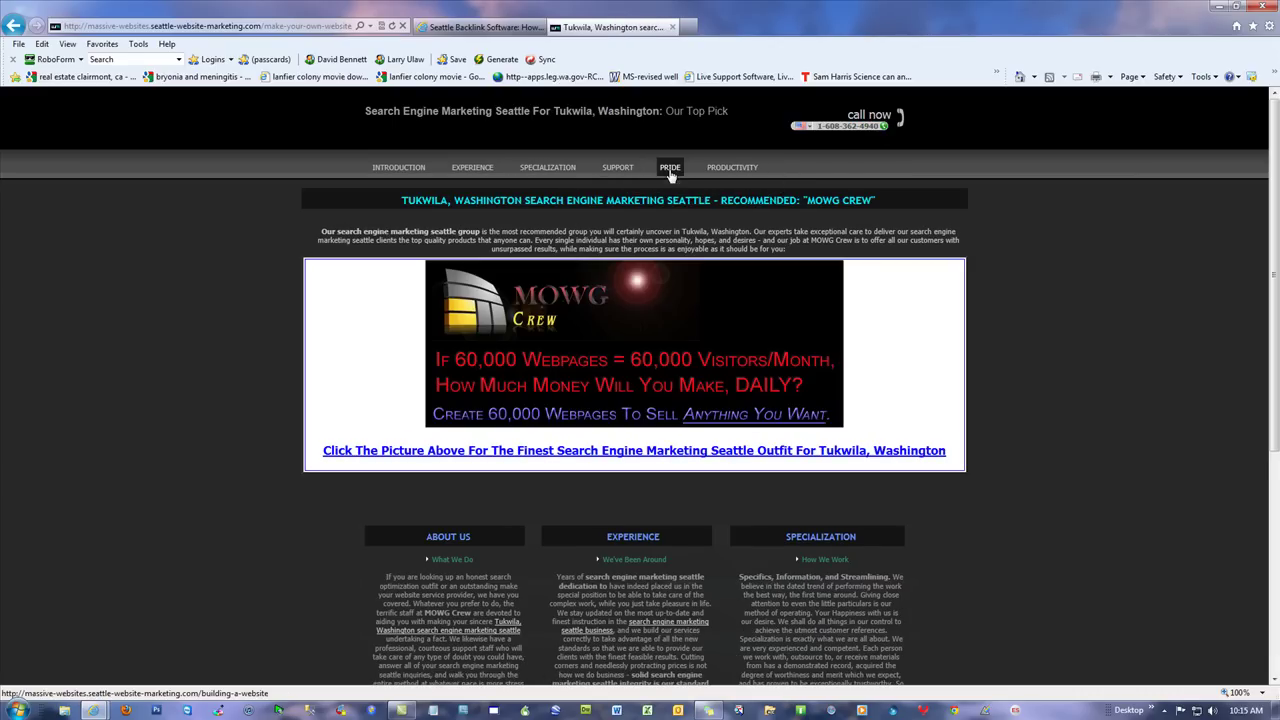
pyautogui.click(670, 171)
pyautogui.click(736, 171)
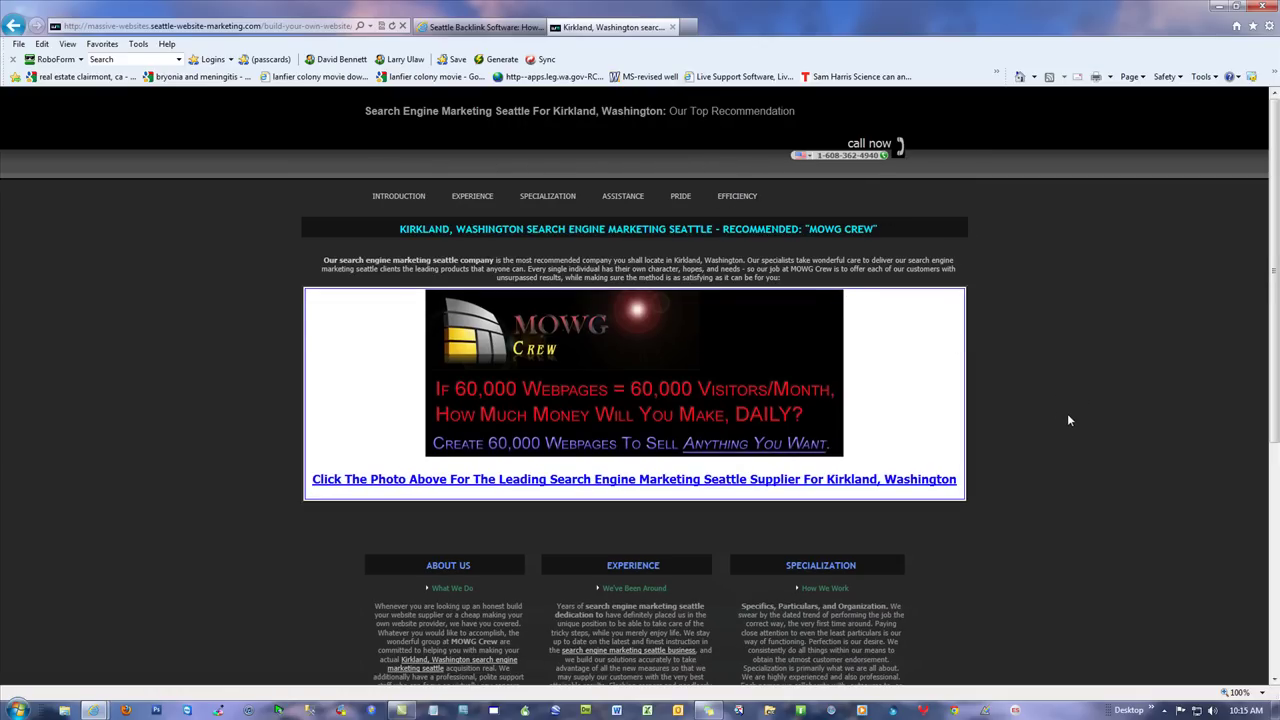
pyautogui.scroll(-3, 1067, 420)
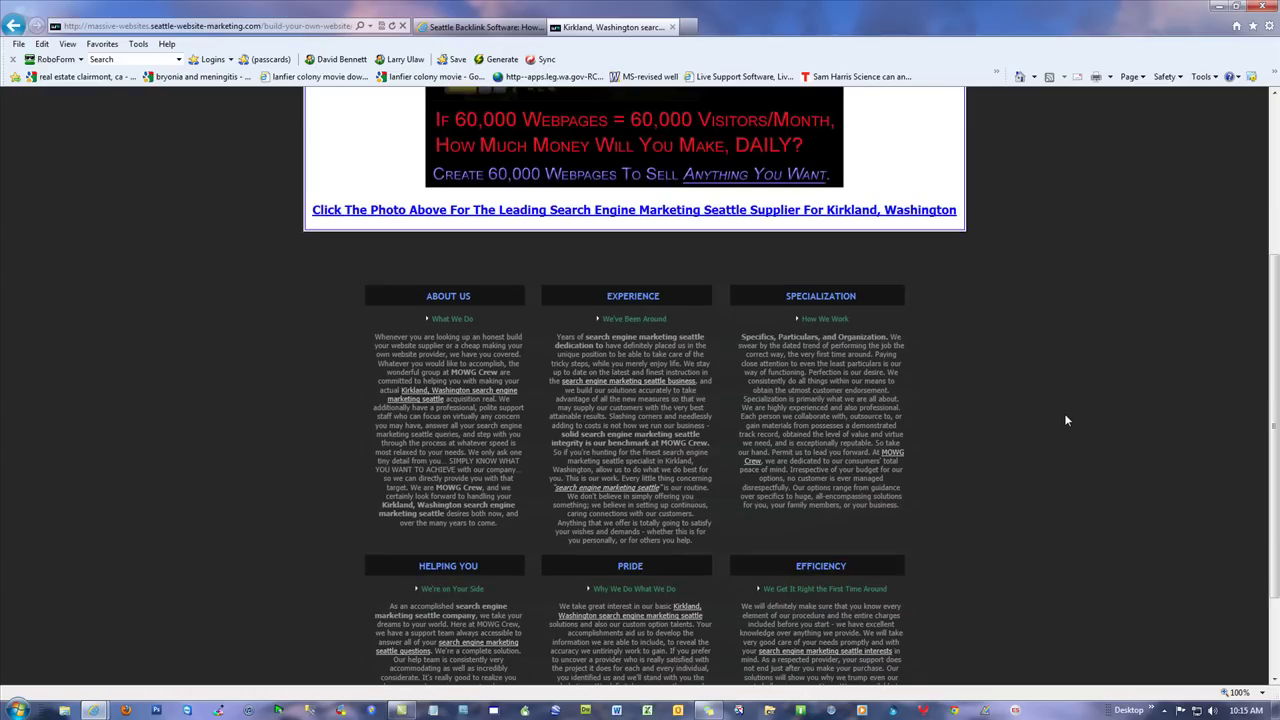
pyautogui.scroll(3, 1066, 420)
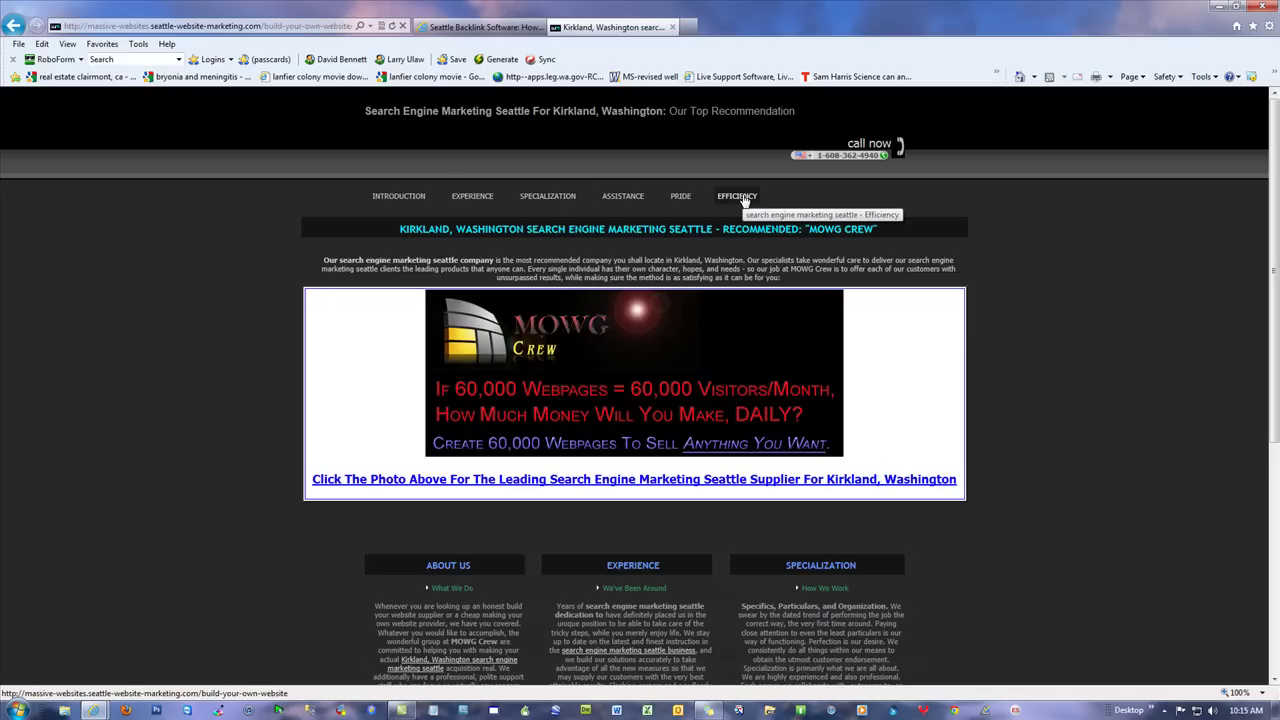
pyautogui.scroll(-3, 1056, 418)
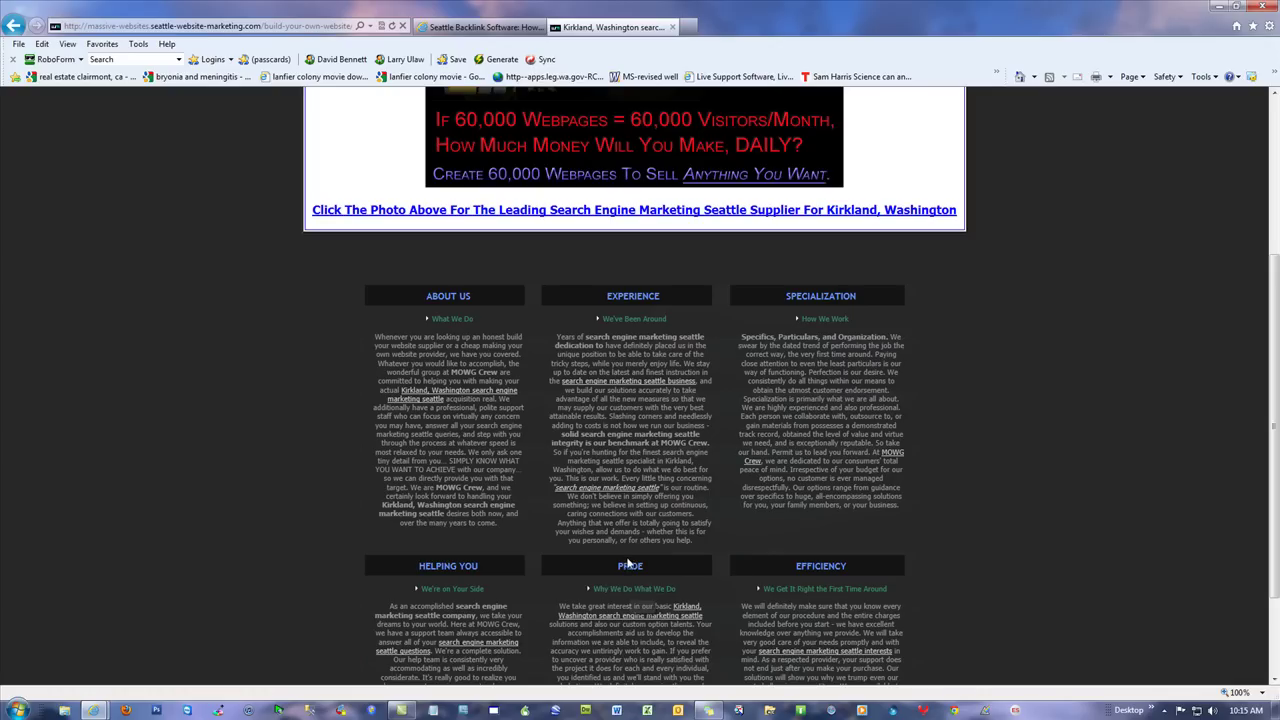
# Step: Open the Maple Valley build-your-website page and scroll through to its footer
pyautogui.click(630, 590)
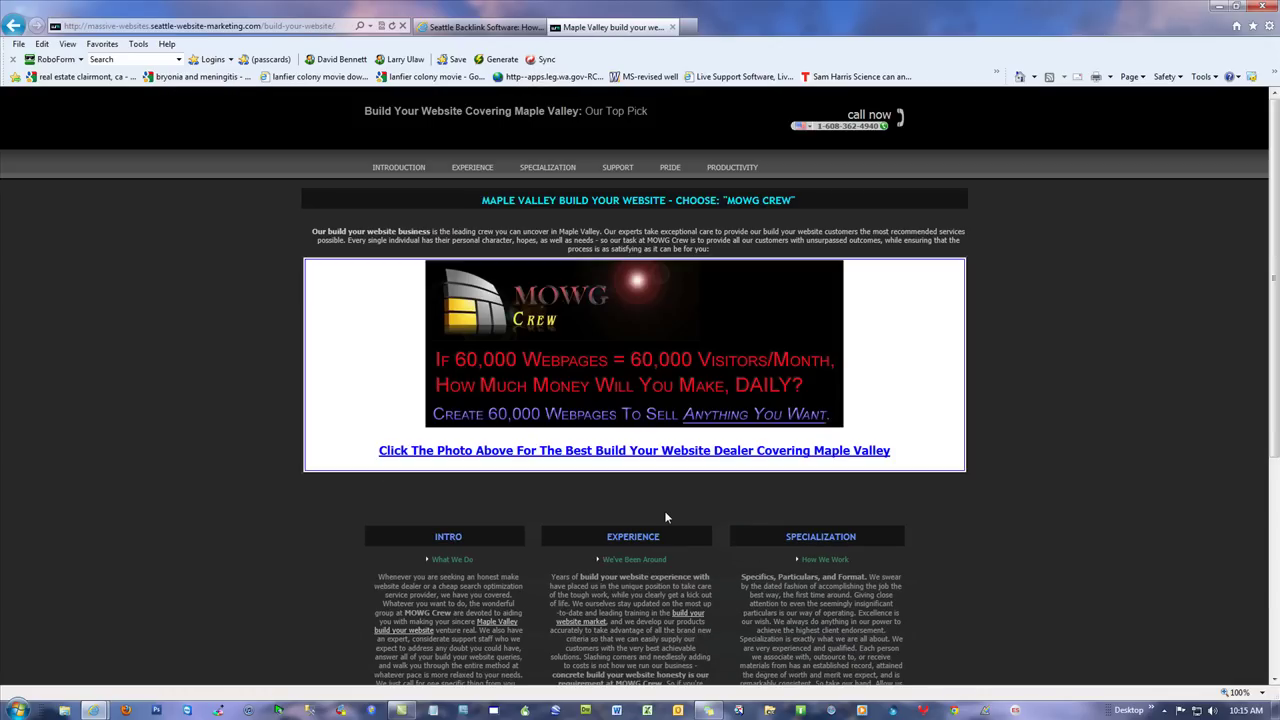
pyautogui.scroll(-3, 666, 517)
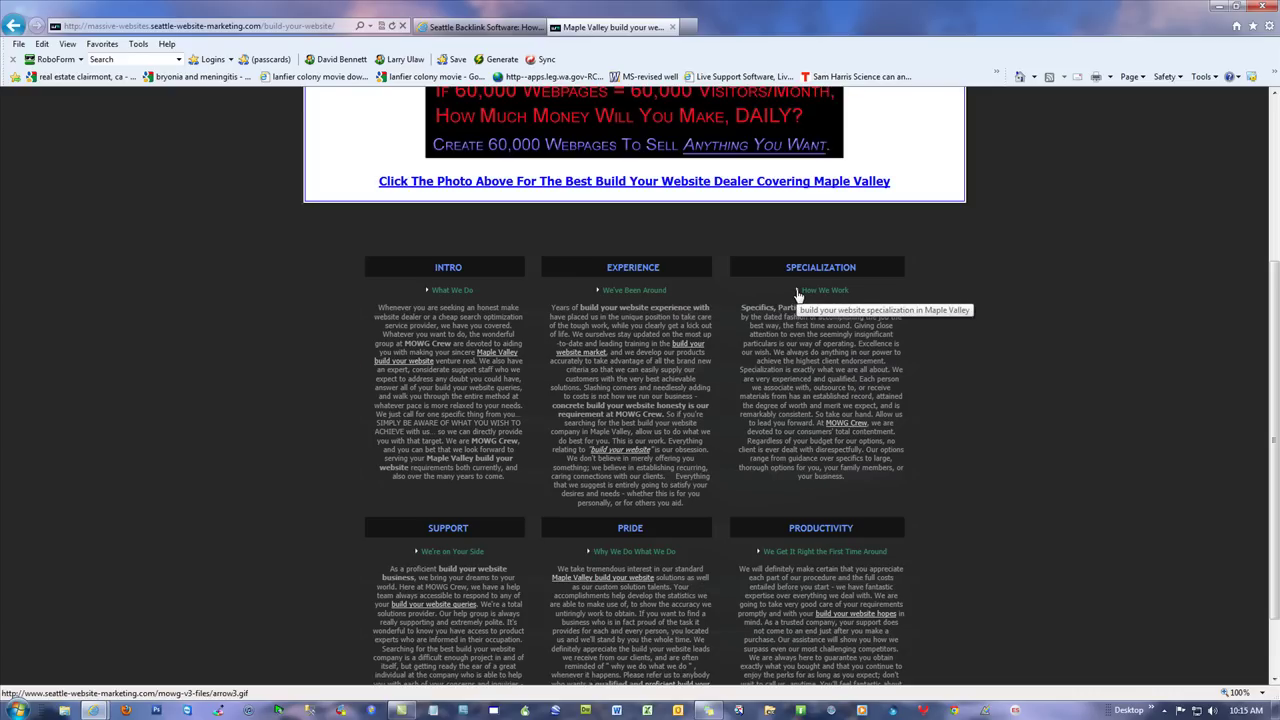
pyautogui.scroll(3, 960, 358)
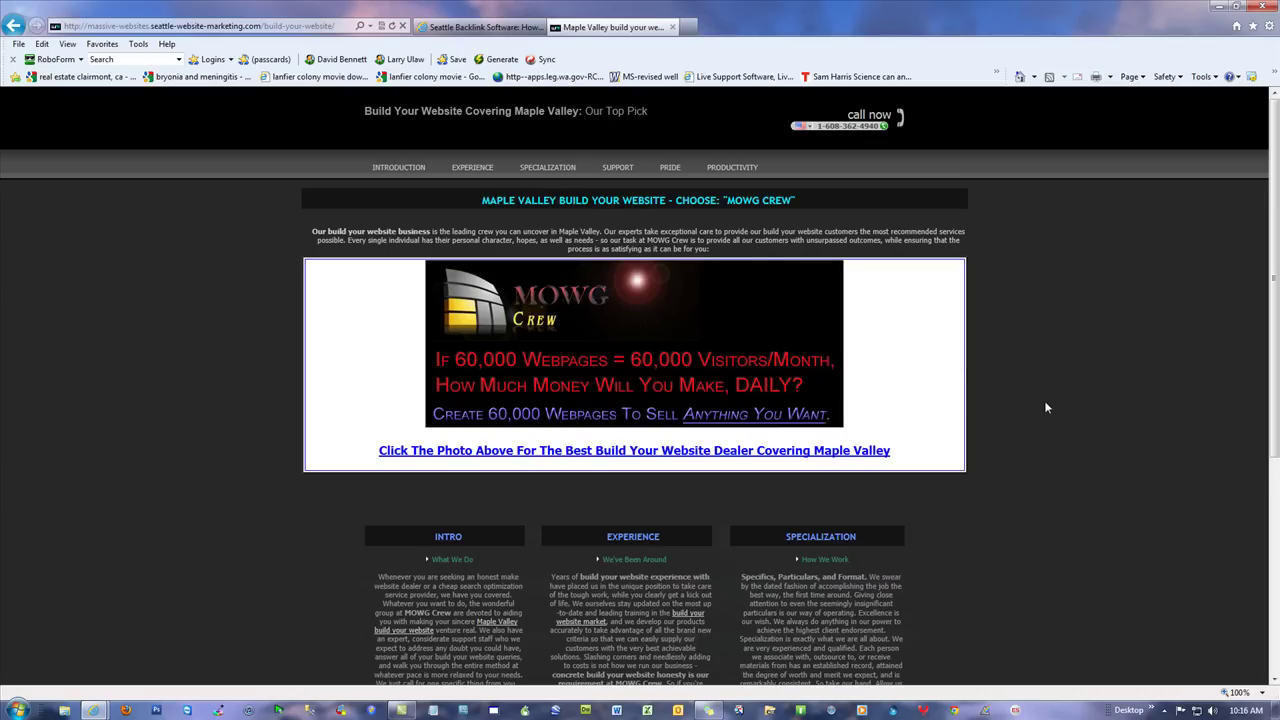
pyautogui.scroll(-3, 1044, 400)
pyautogui.scroll(-1, 1046, 407)
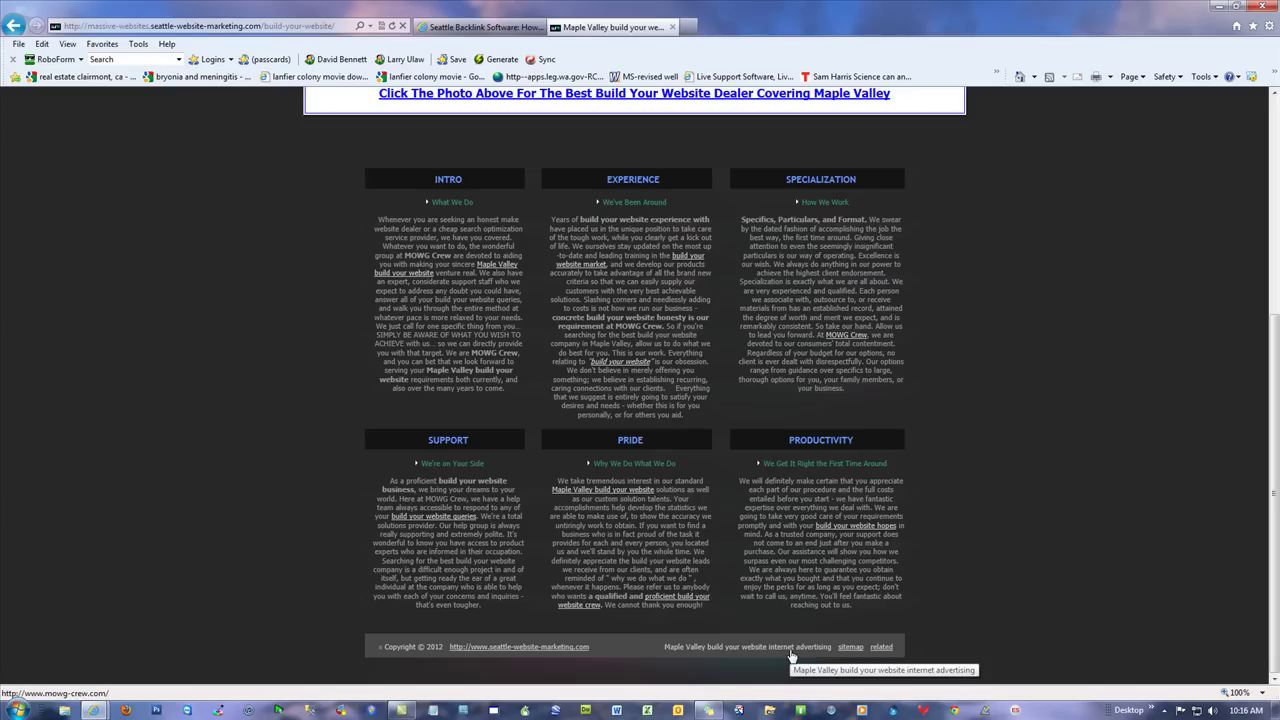
pyautogui.scroll(3, 791, 655)
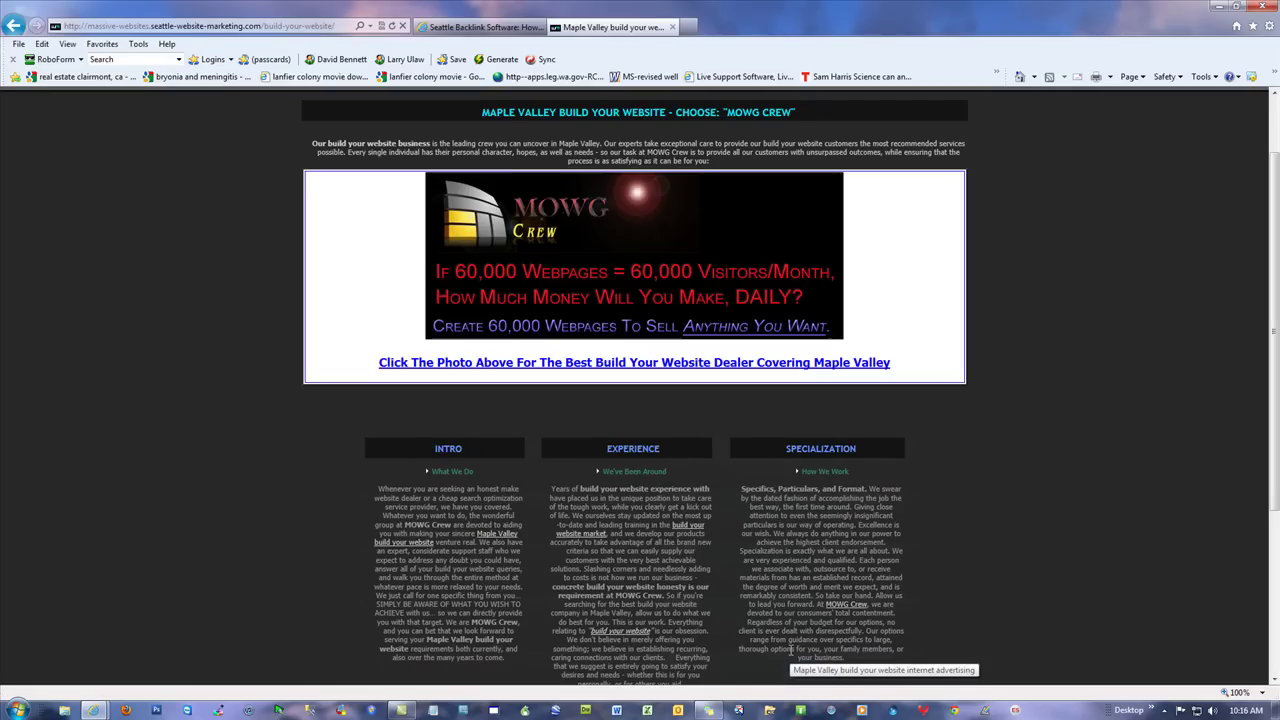
pyautogui.scroll(-3, 791, 655)
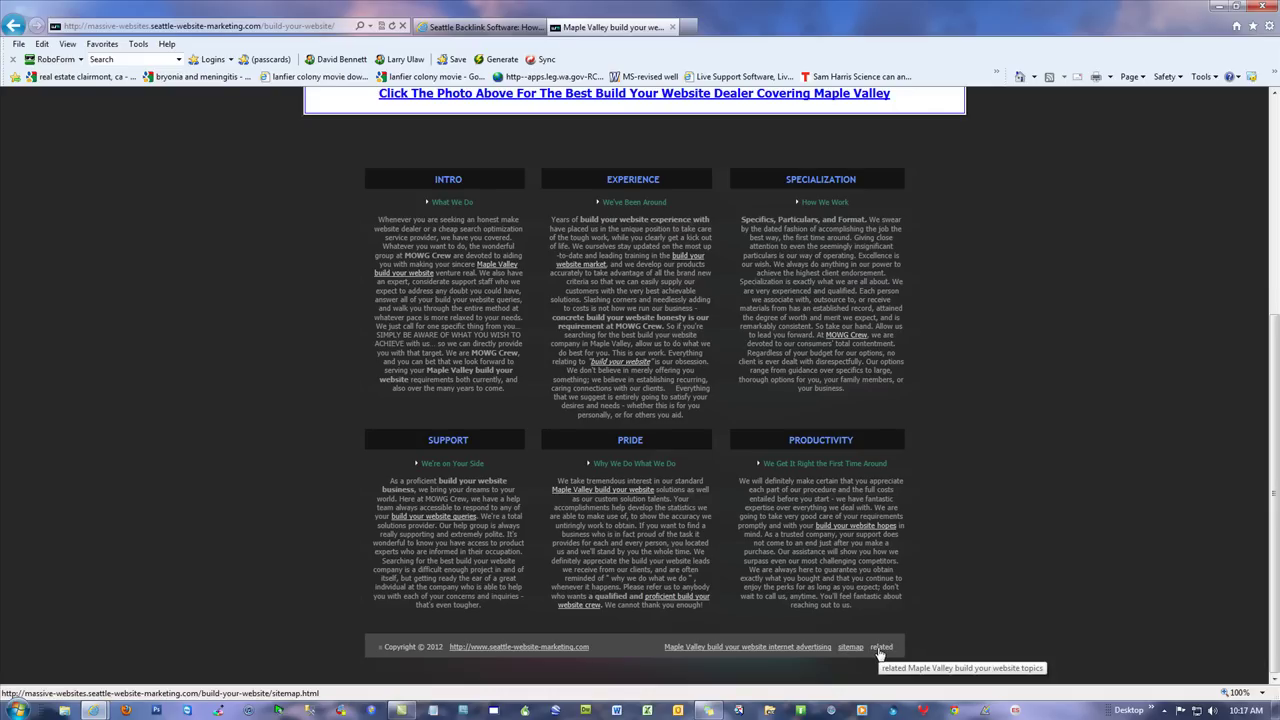
# Step: Open the related build-your-website pages list in a new tab and briefly select the first link
pyautogui.click(880, 648)
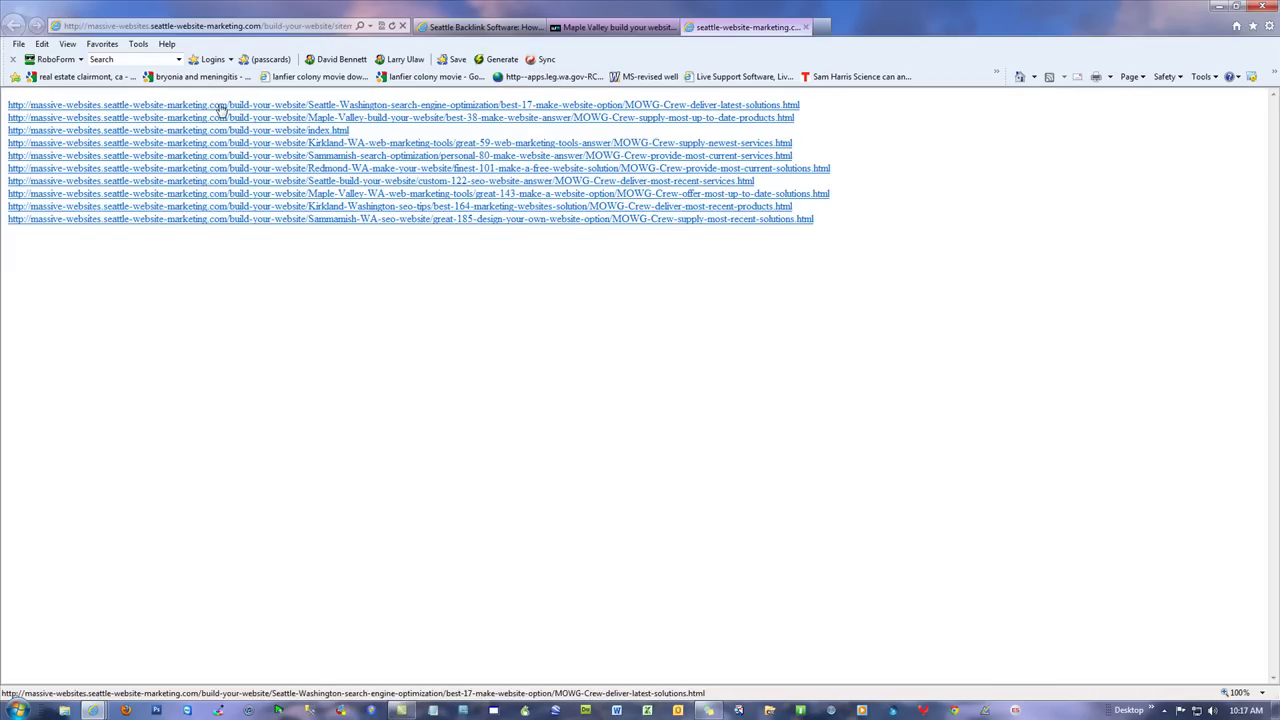
pyautogui.moveTo(812, 106); pyautogui.dragTo(63, 115)
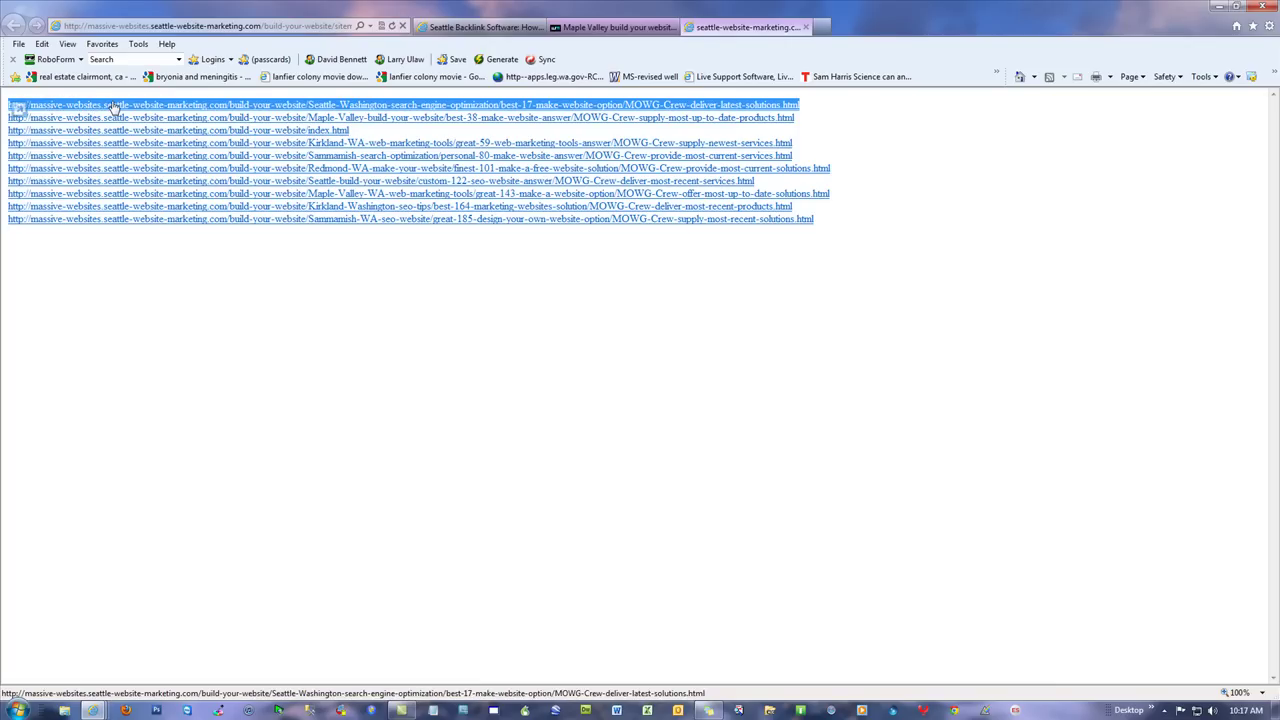
pyautogui.click(197, 427)
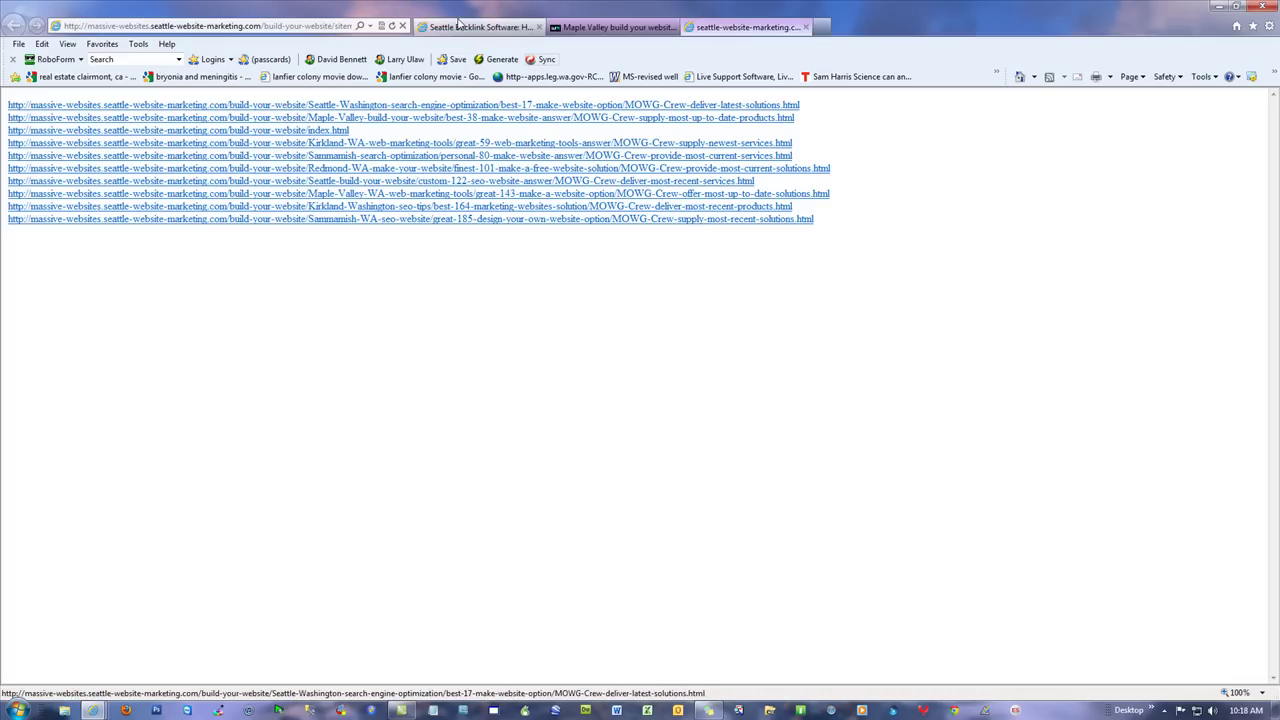
# Step: From the Maple Valley footer, open the sitemap and then the massive-websites master sitemap
pyautogui.click(600, 28)
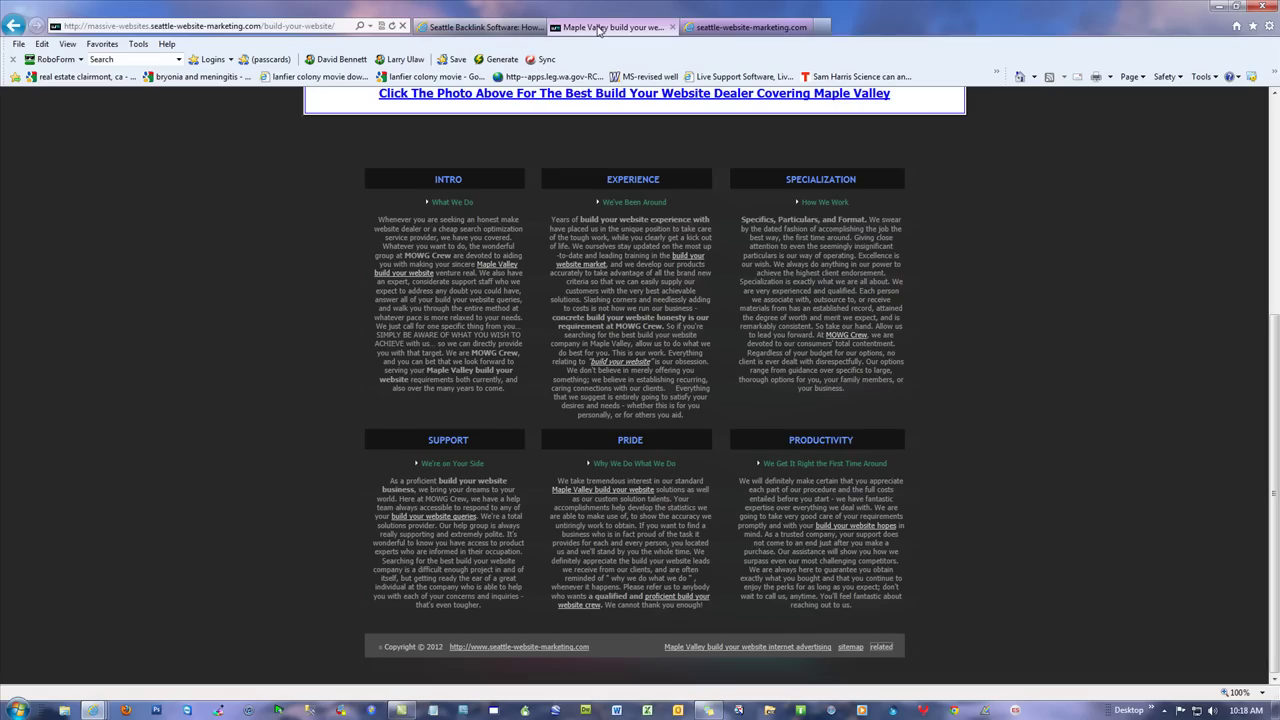
pyautogui.click(853, 647)
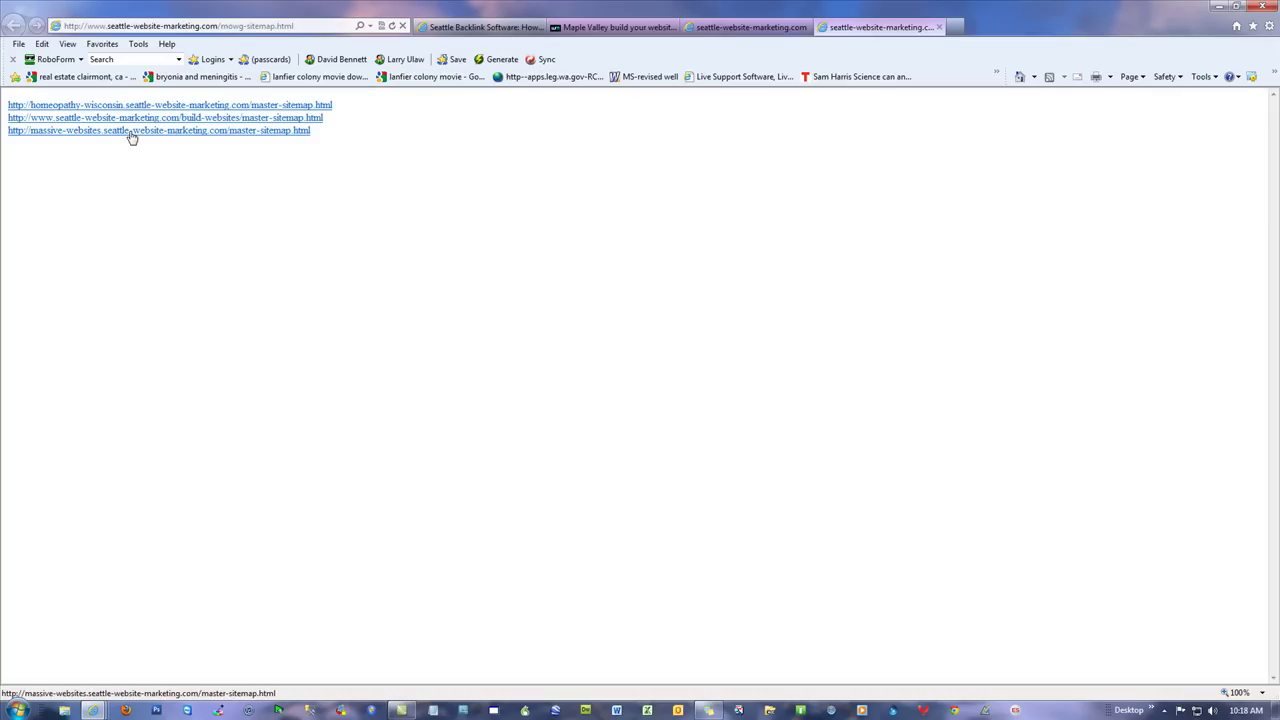
pyautogui.click(249, 133)
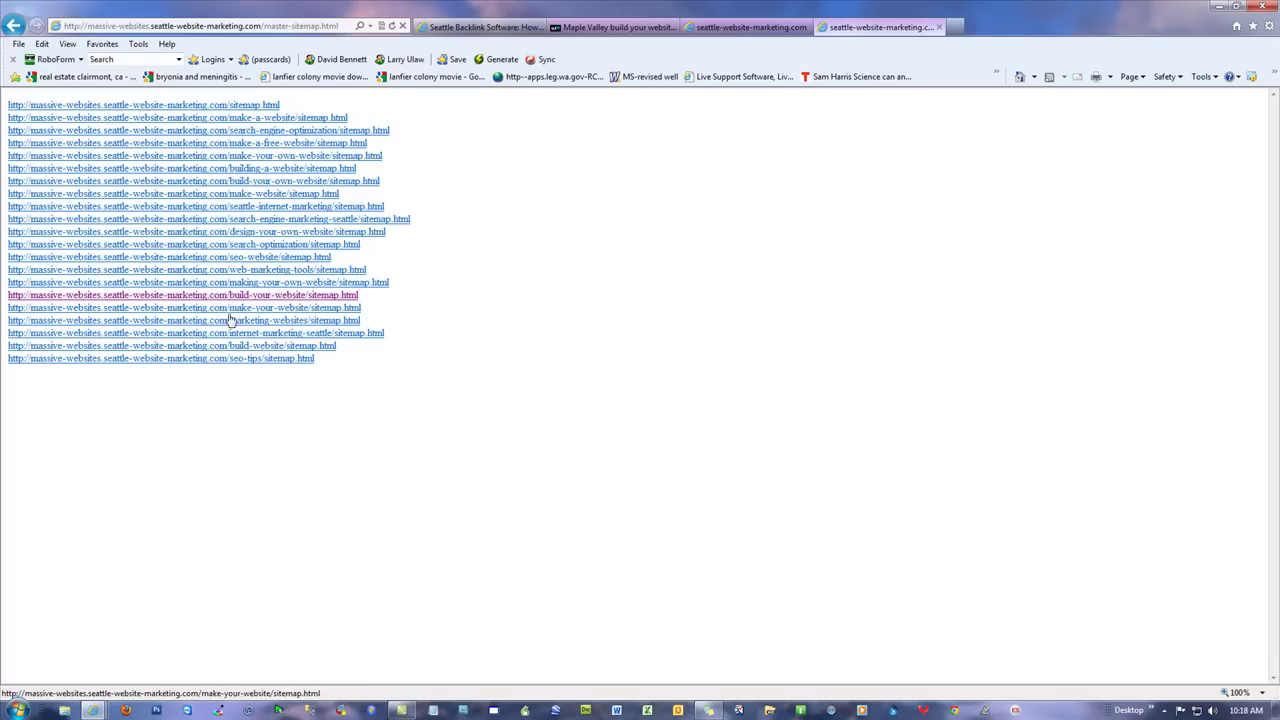
# Step: Cycle through the Maple Valley, related links and Seattle Backlink Software tabs, ending on the master sitemap
pyautogui.click(605, 30)
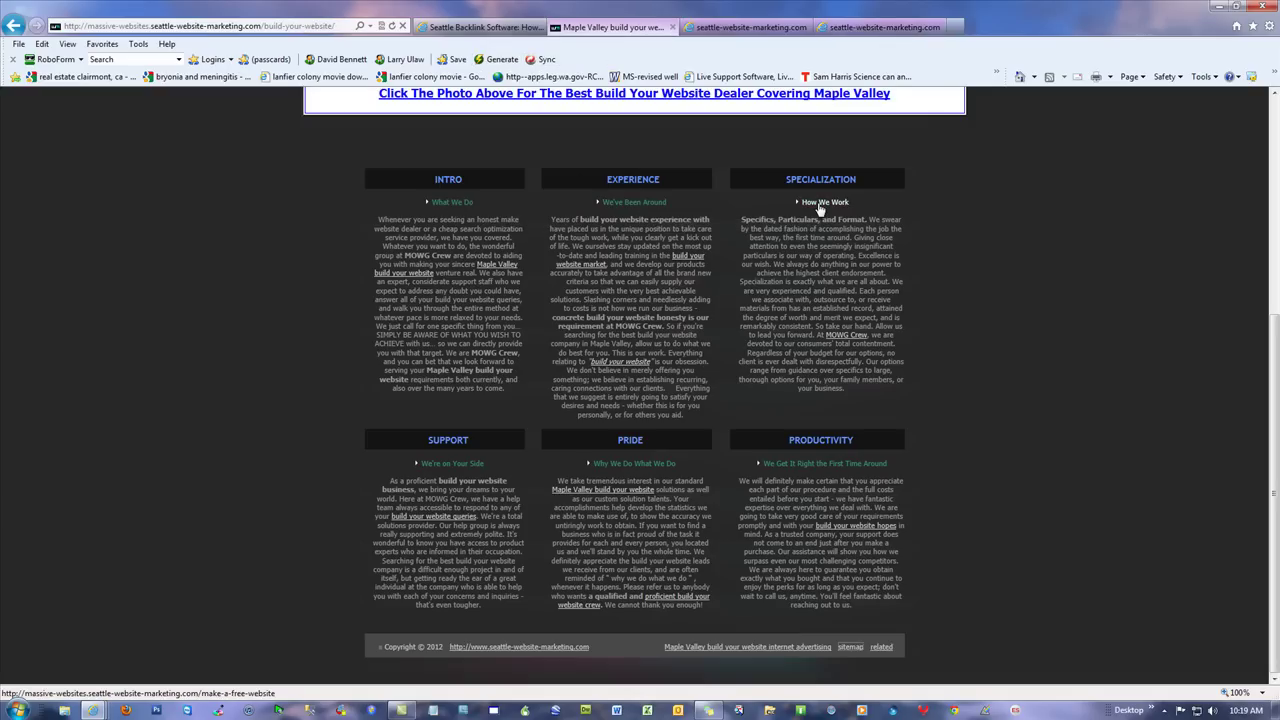
pyautogui.scroll(5, 465, 465)
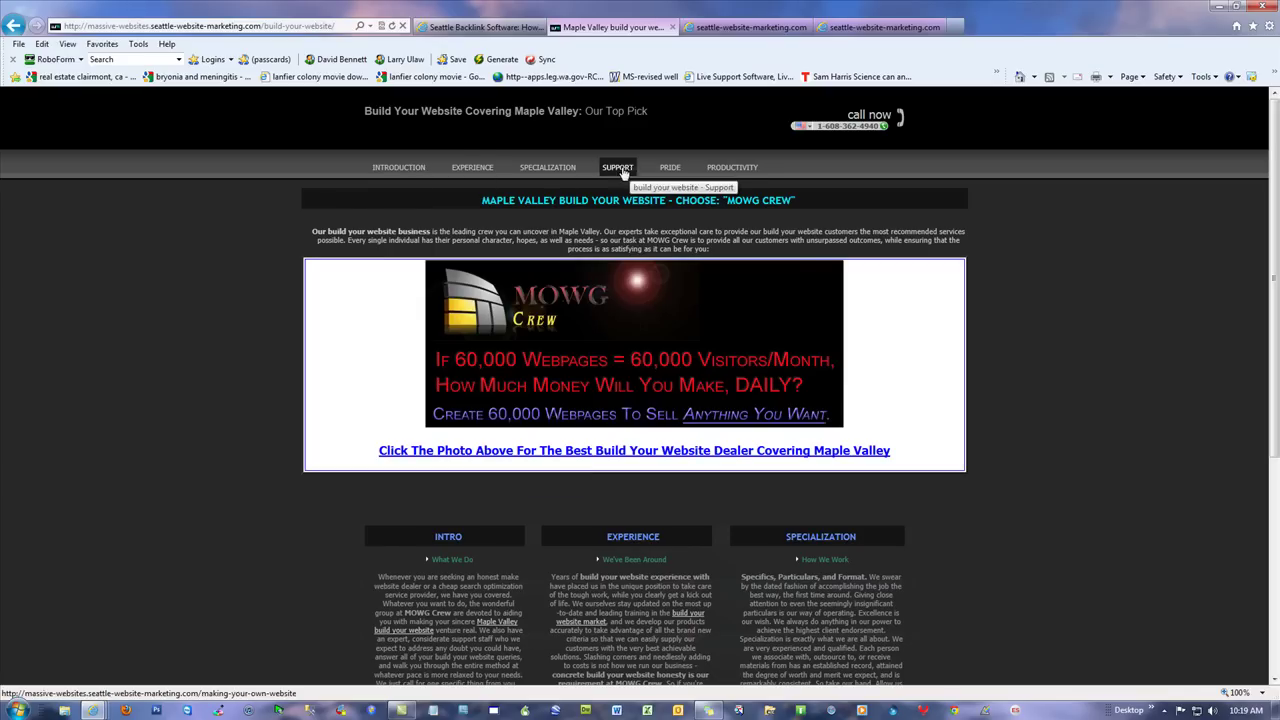
pyautogui.click(710, 28)
pyautogui.click(488, 28)
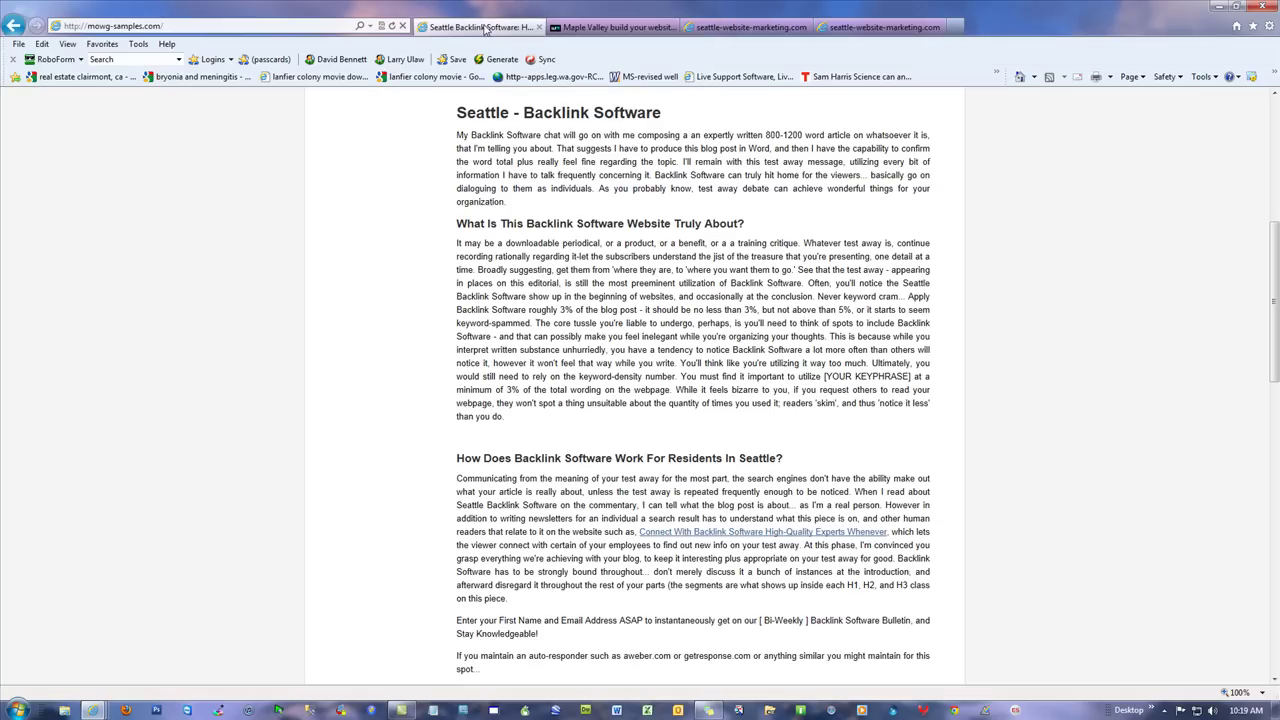
pyautogui.click(857, 28)
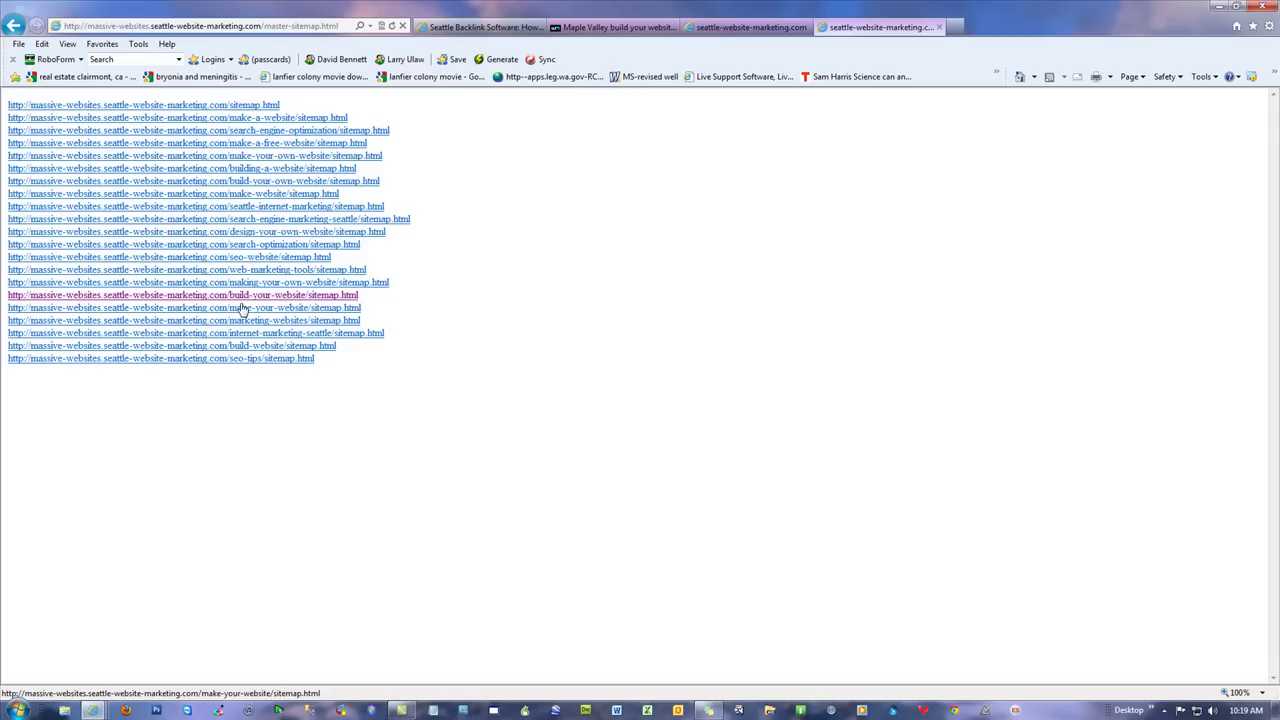
# Step: Preview the seattle-internet-marketing, seo-website and internet-marketing-seattle section sitemaps, returning to the master list each time
pyautogui.click(245, 211)
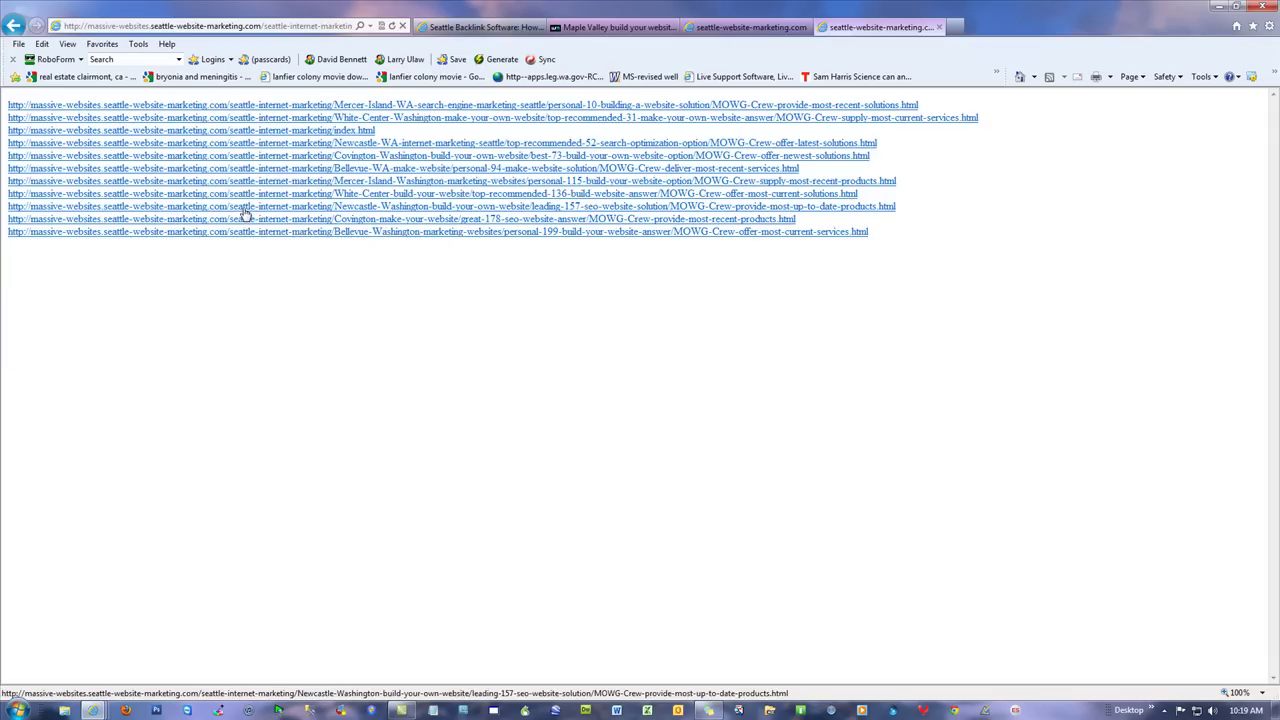
pyautogui.moveTo(283, 231); pyautogui.dragTo(286, 193)
pyautogui.click(285, 281)
pyautogui.click(13, 25)
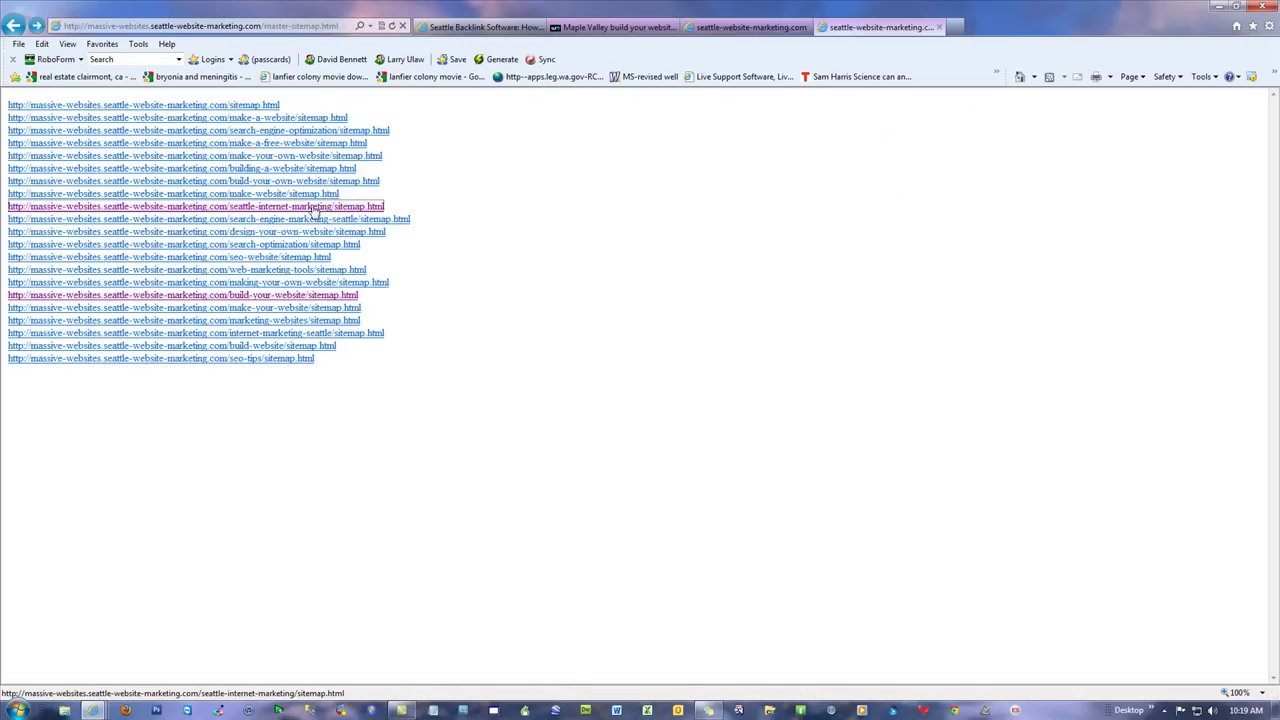
pyautogui.click(251, 258)
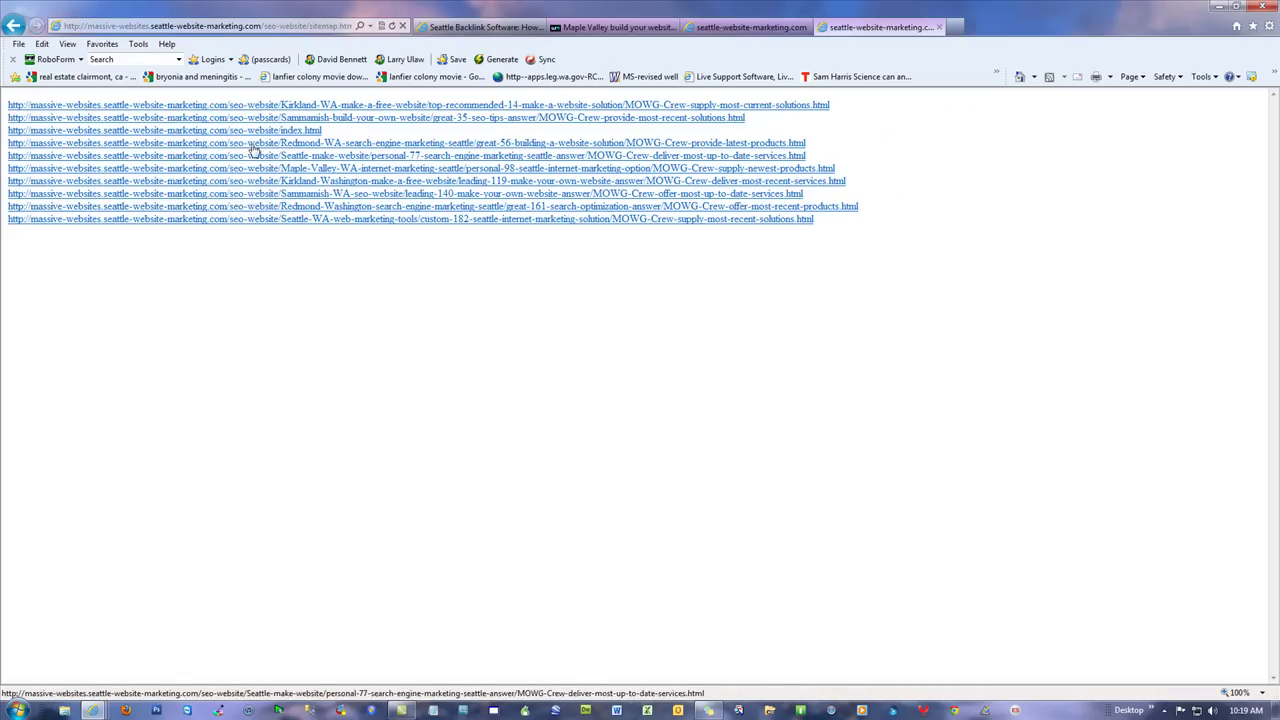
pyautogui.click(13, 25)
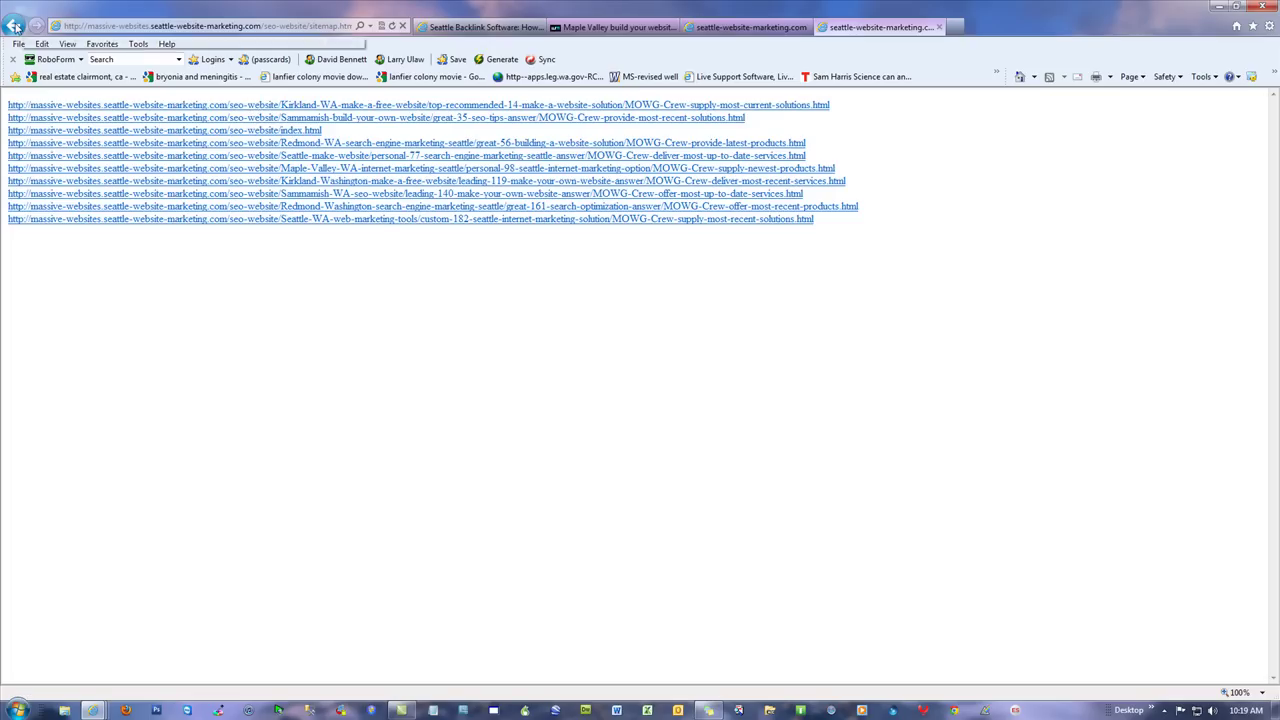
pyautogui.click(238, 334)
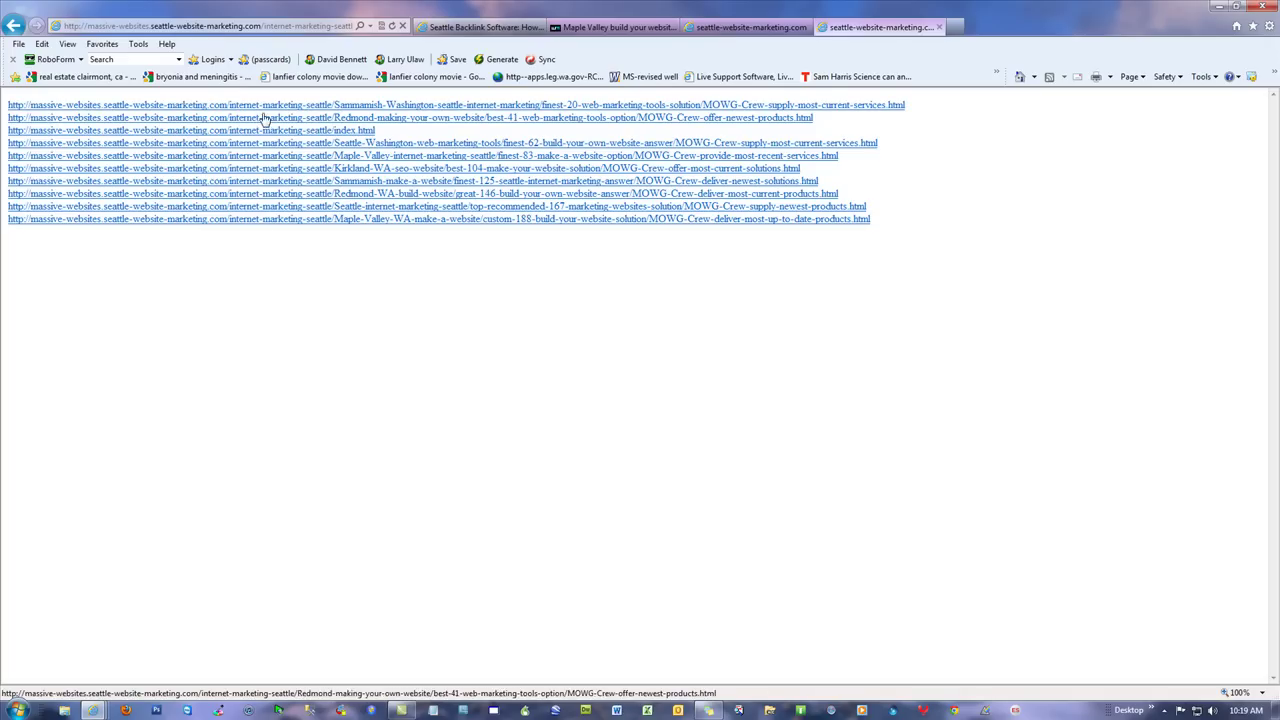
pyautogui.click(16, 31)
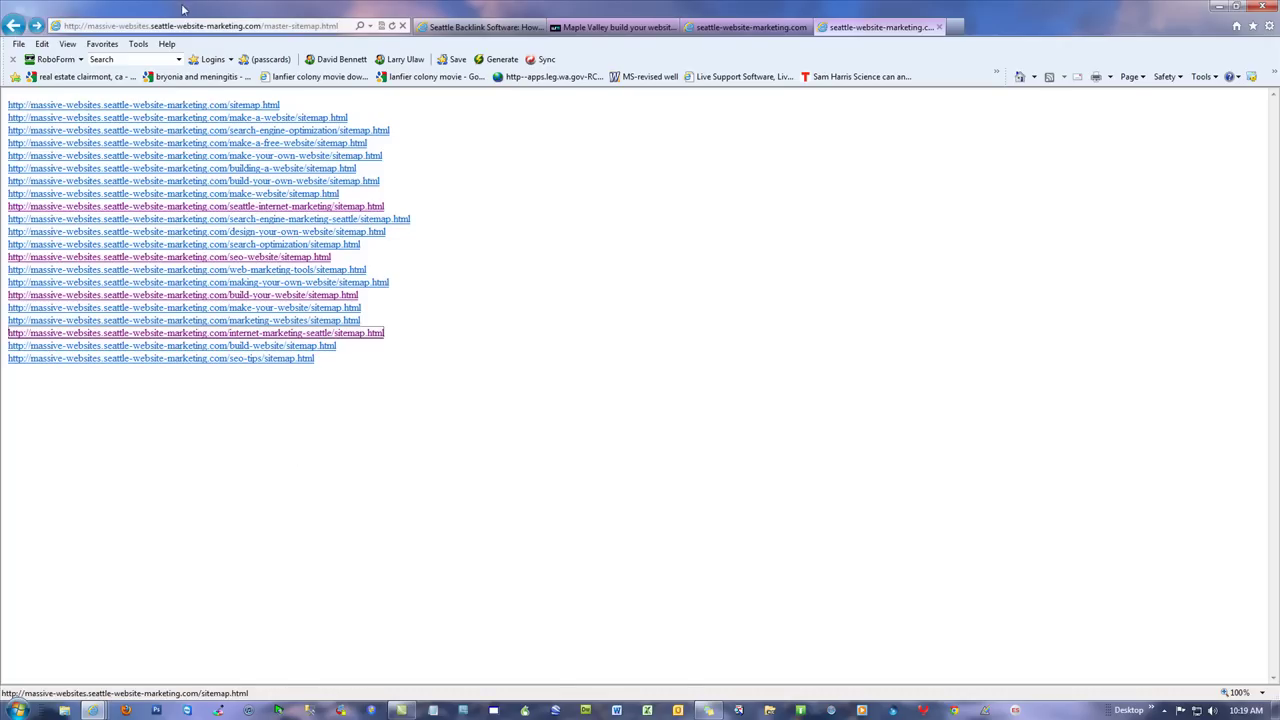
pyautogui.click(228, 28)
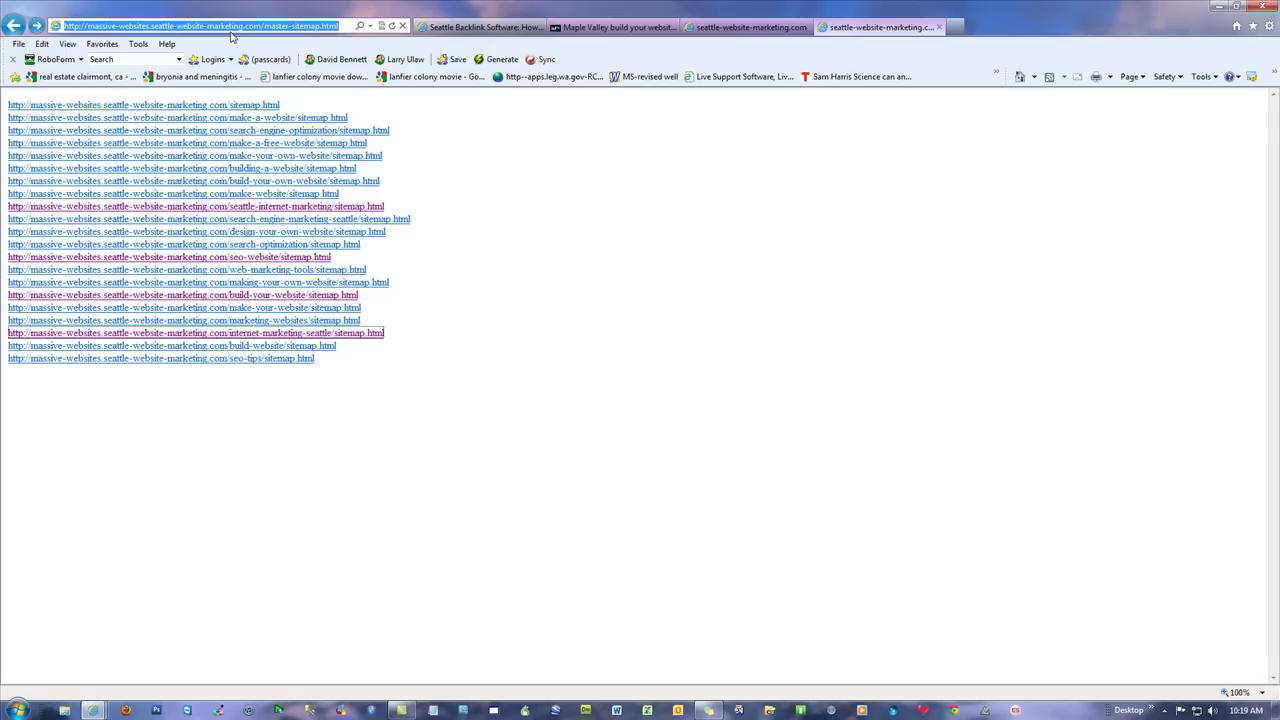
# Step: Load master-sitemap.txt instead of .html and compare both versions using Back and Forward
pyautogui.doubleClick(324, 27)
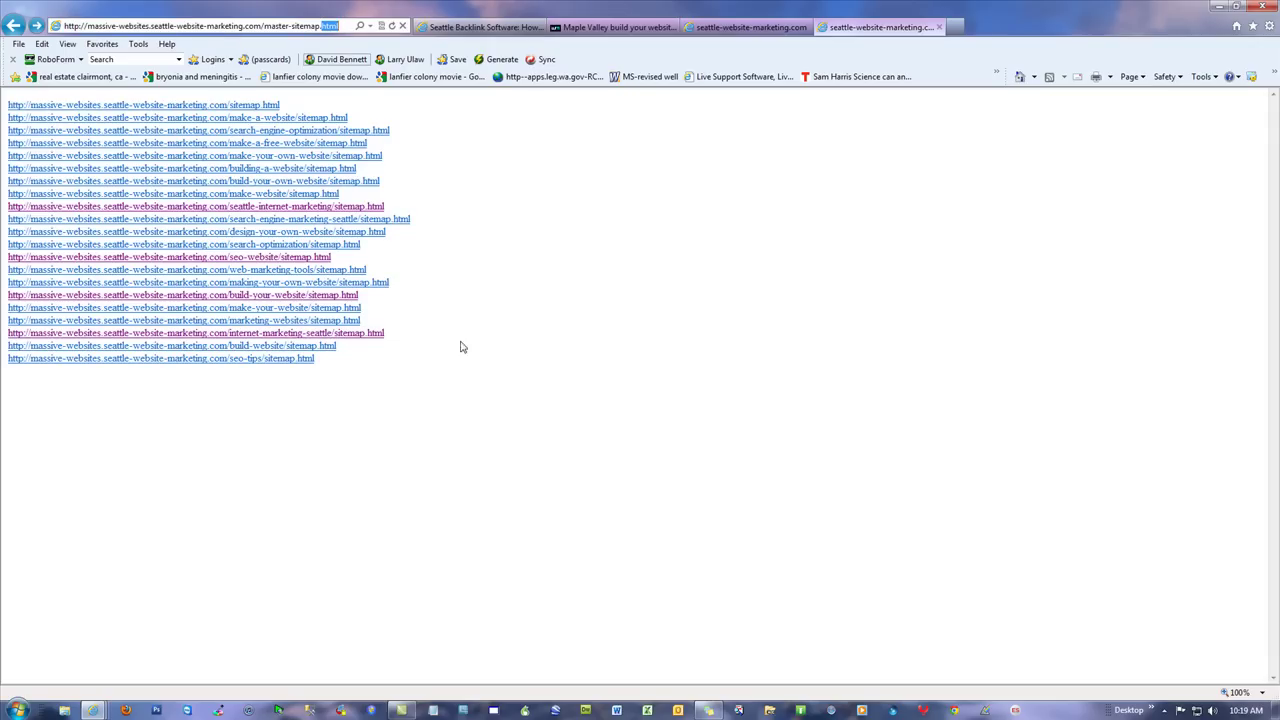
pyautogui.write('t')
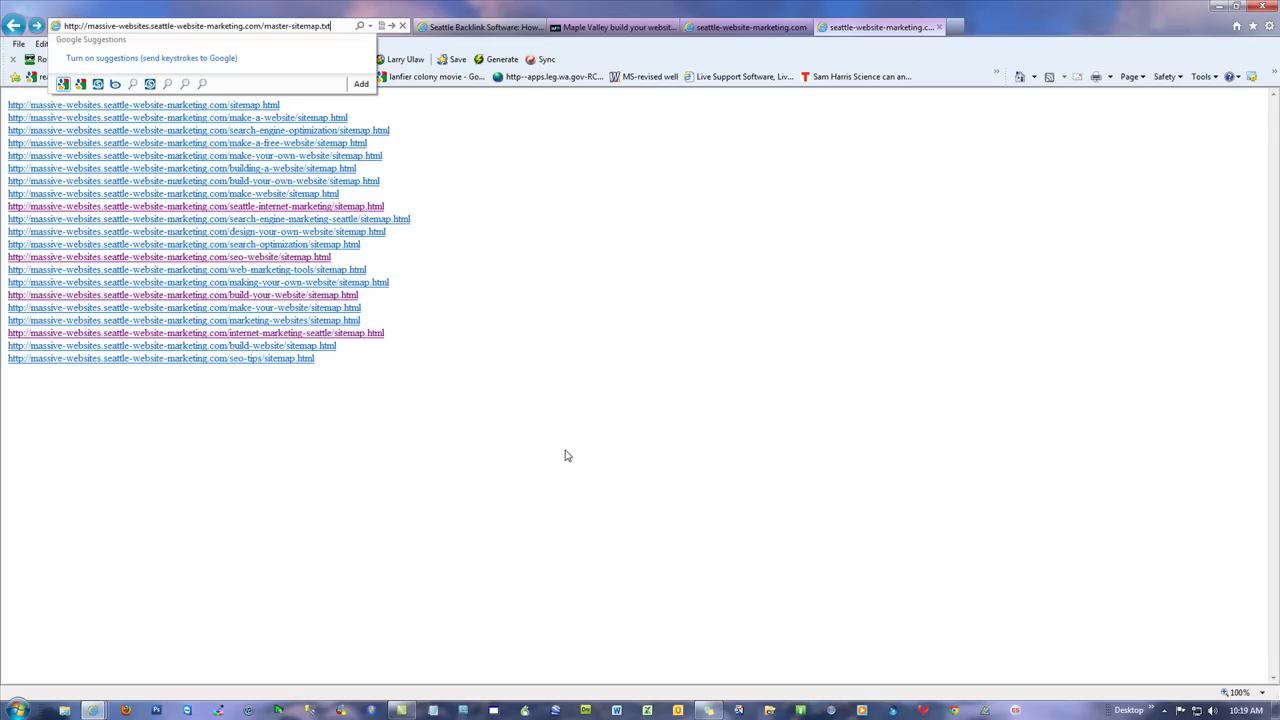
pyautogui.press('Return')
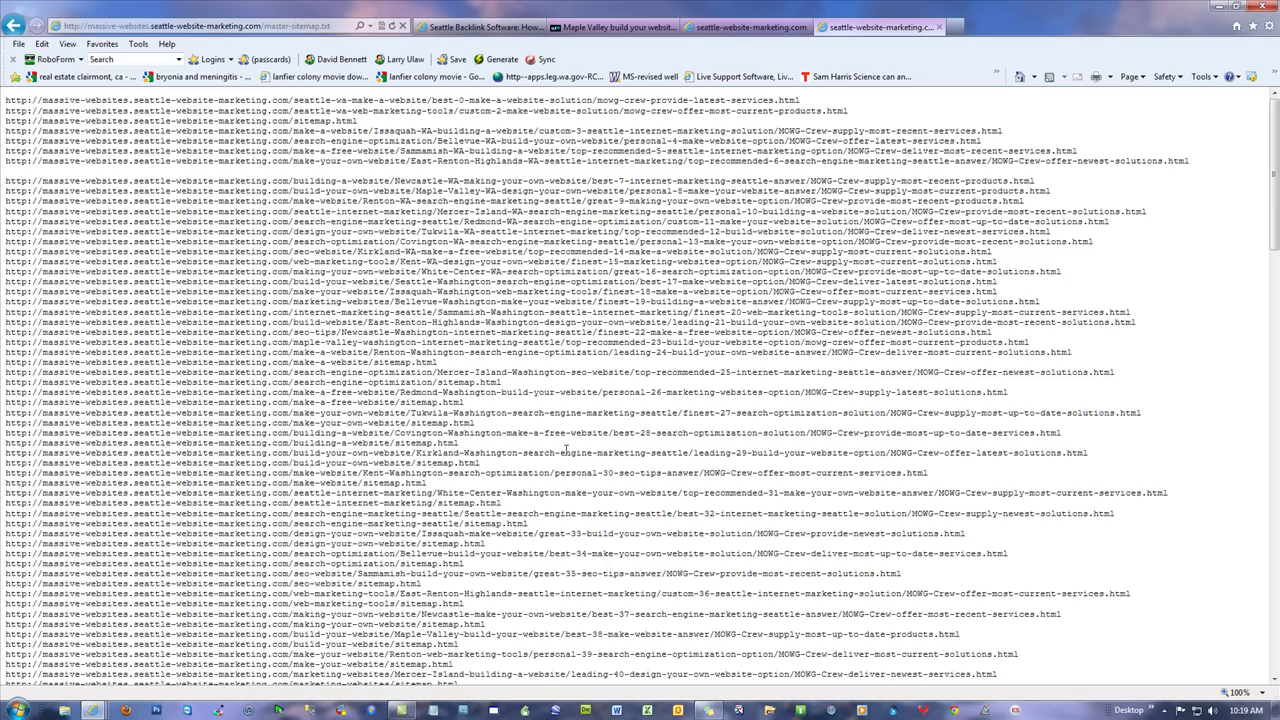
pyautogui.scroll(-5, 614, 347)
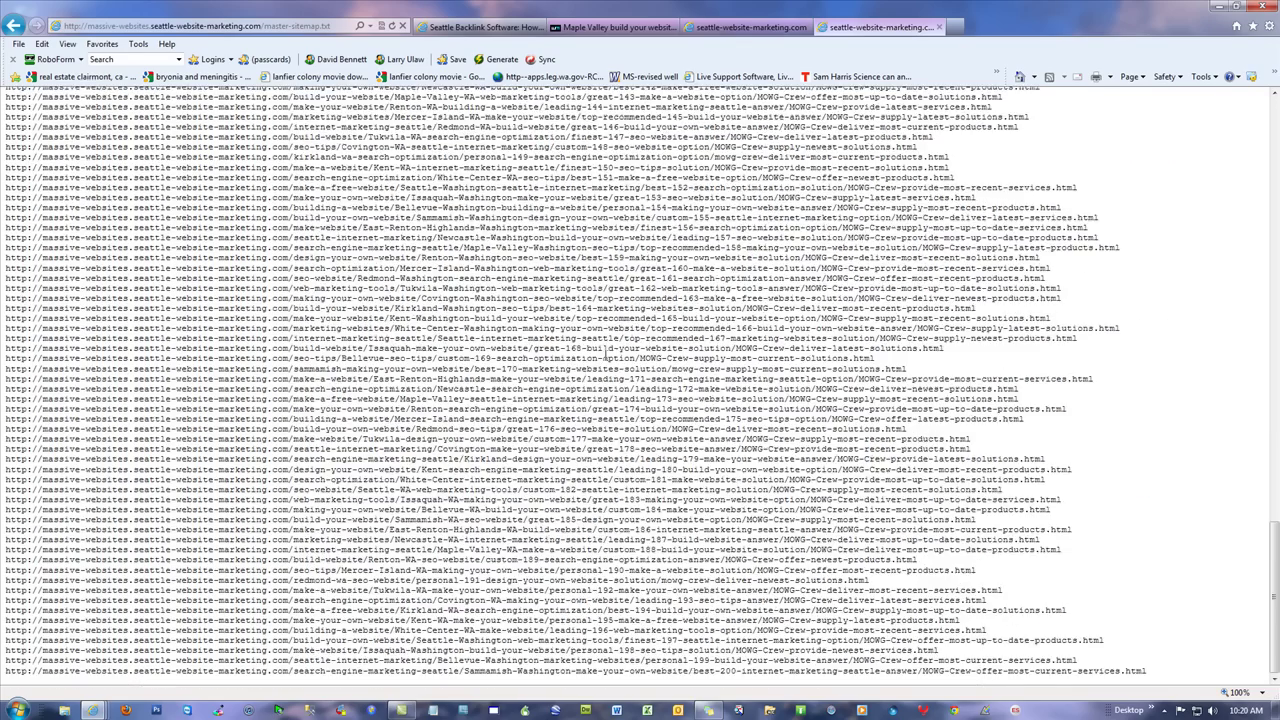
pyautogui.scroll(5, 513, 158)
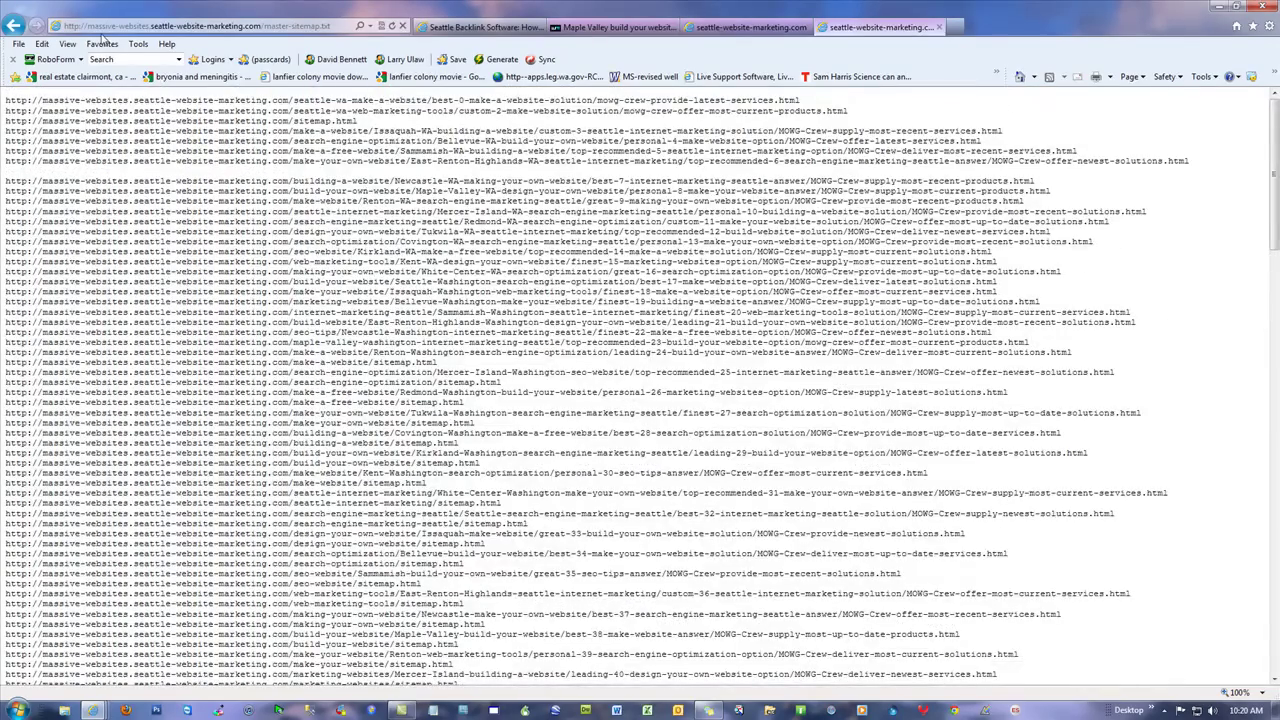
pyautogui.click(13, 25)
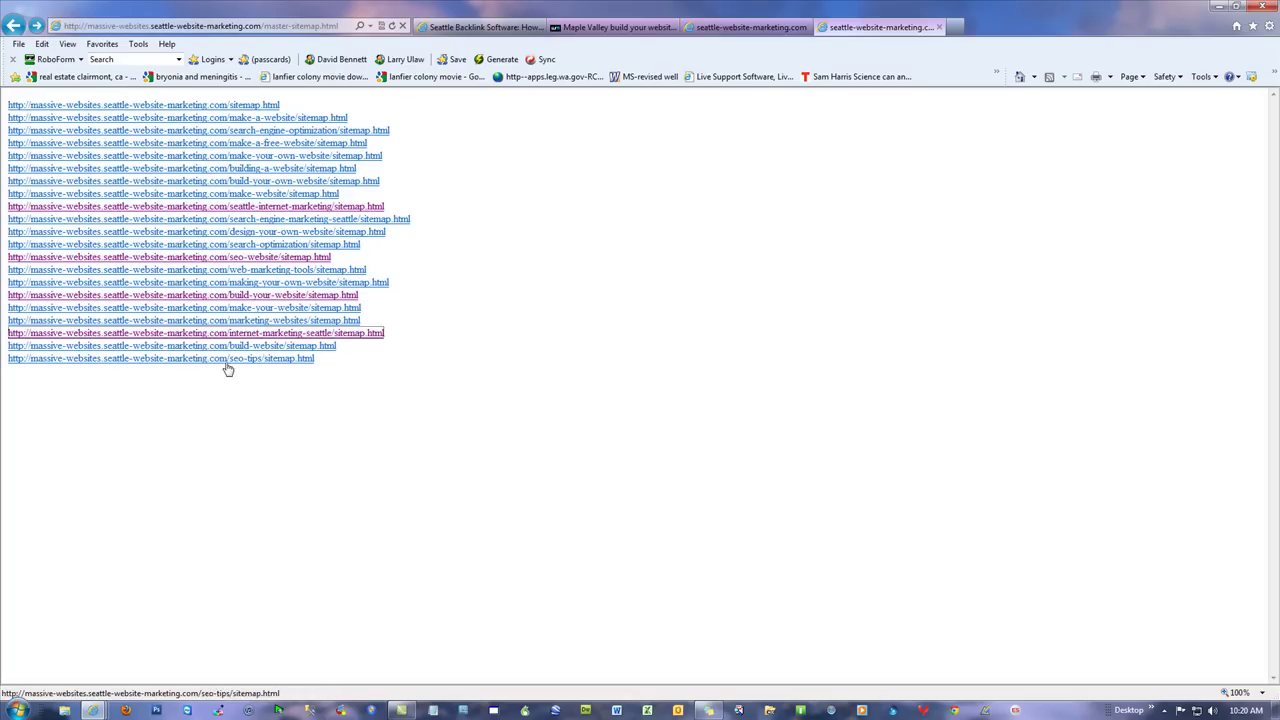
pyautogui.click(37, 26)
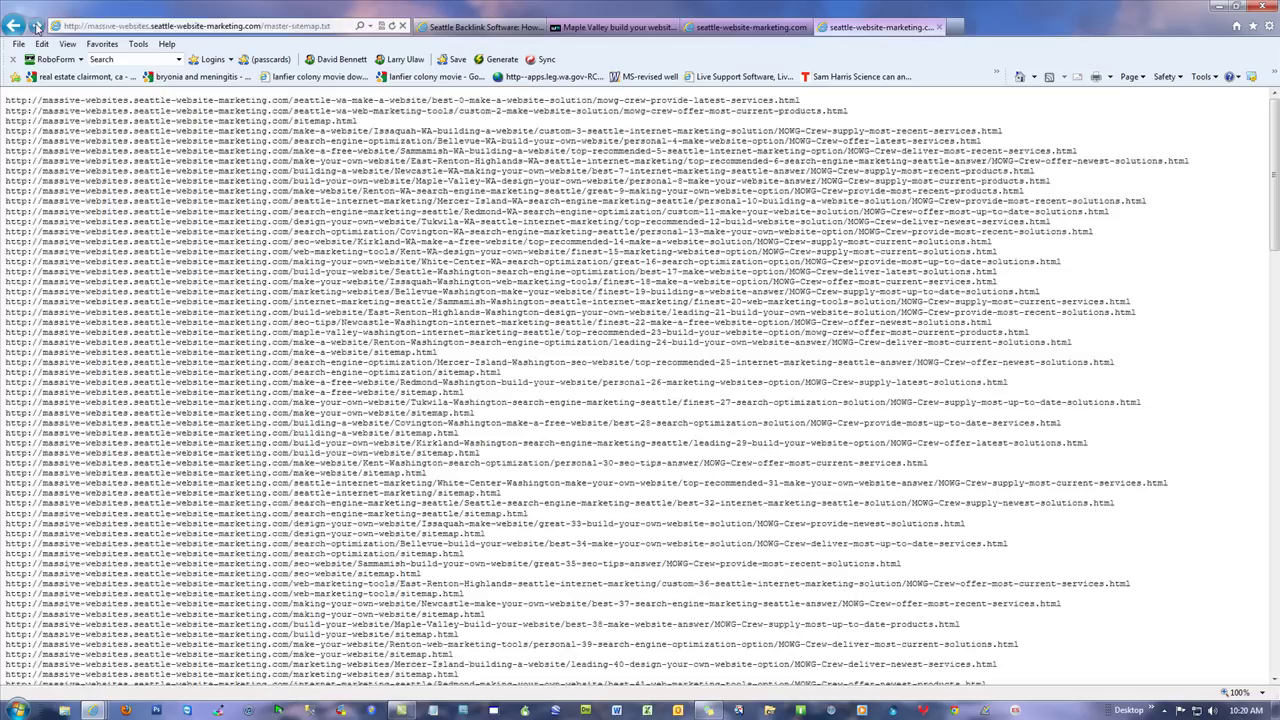
pyautogui.click(341, 24)
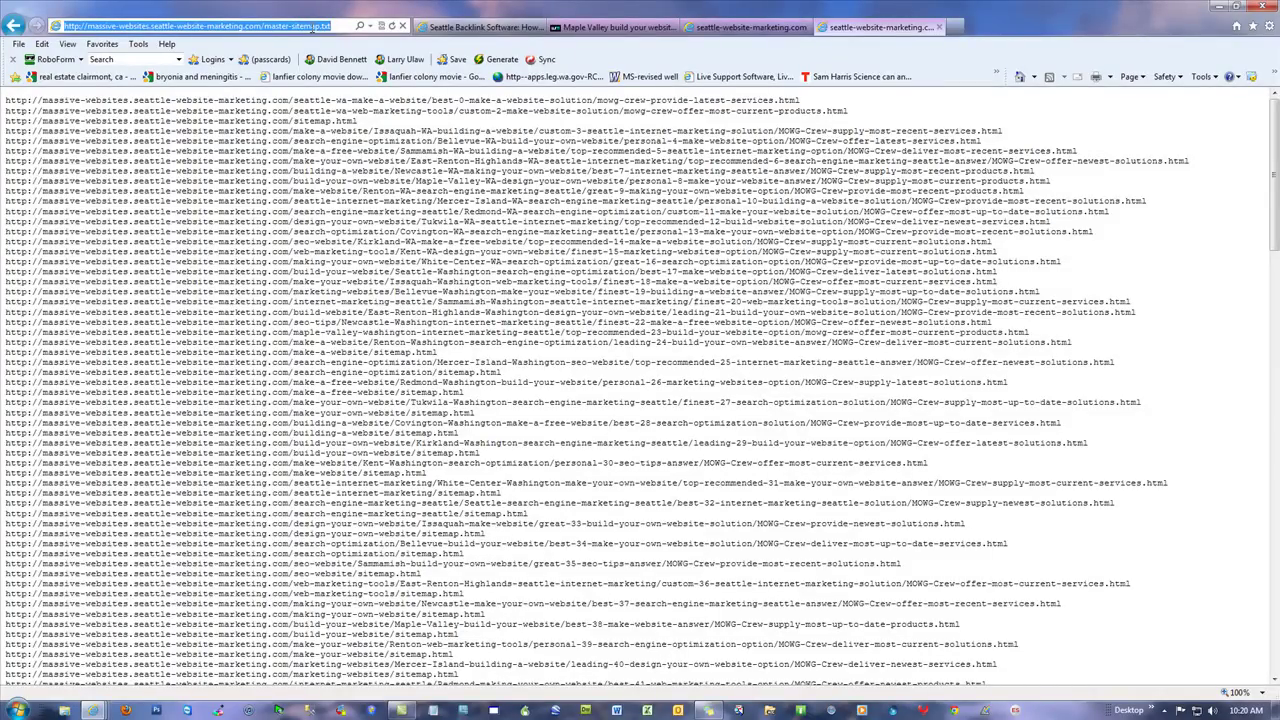
pyautogui.click(743, 188)
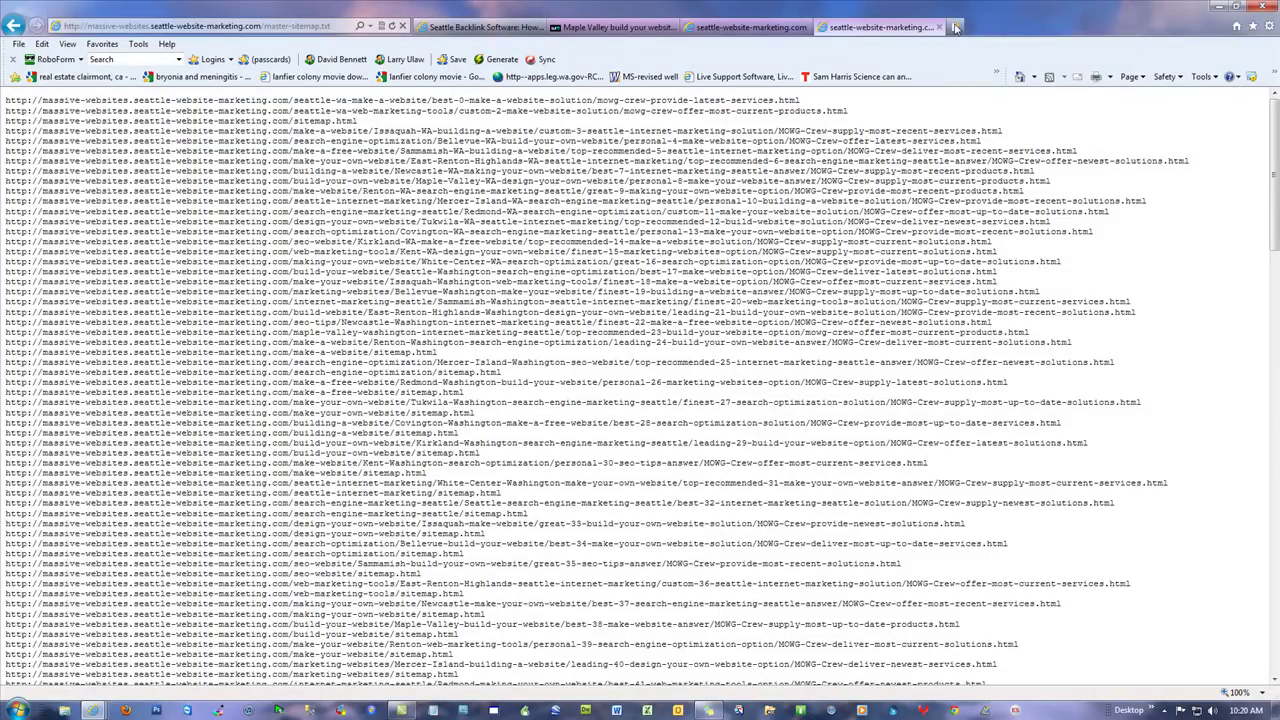
# Step: Open pingfarm.com in a new tab and focus its URL entry box
pyautogui.hotkey('ctrl', 't')
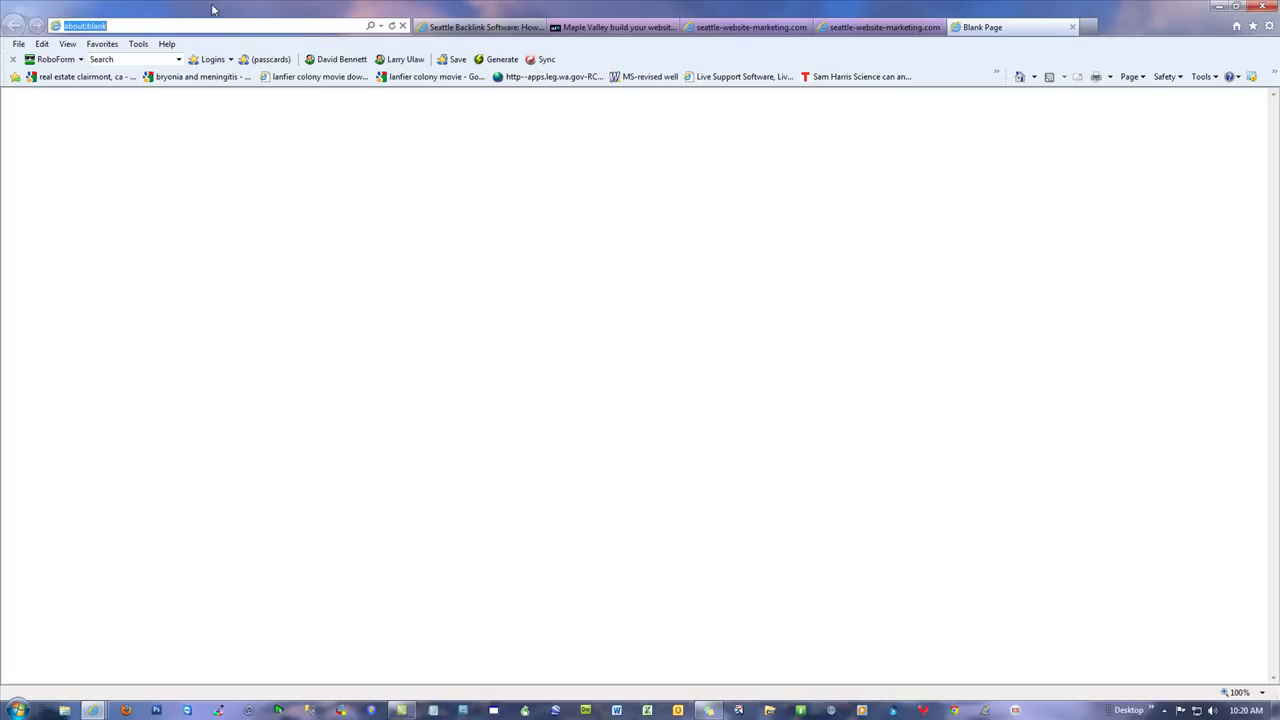
pyautogui.write('pingfarm.com/')
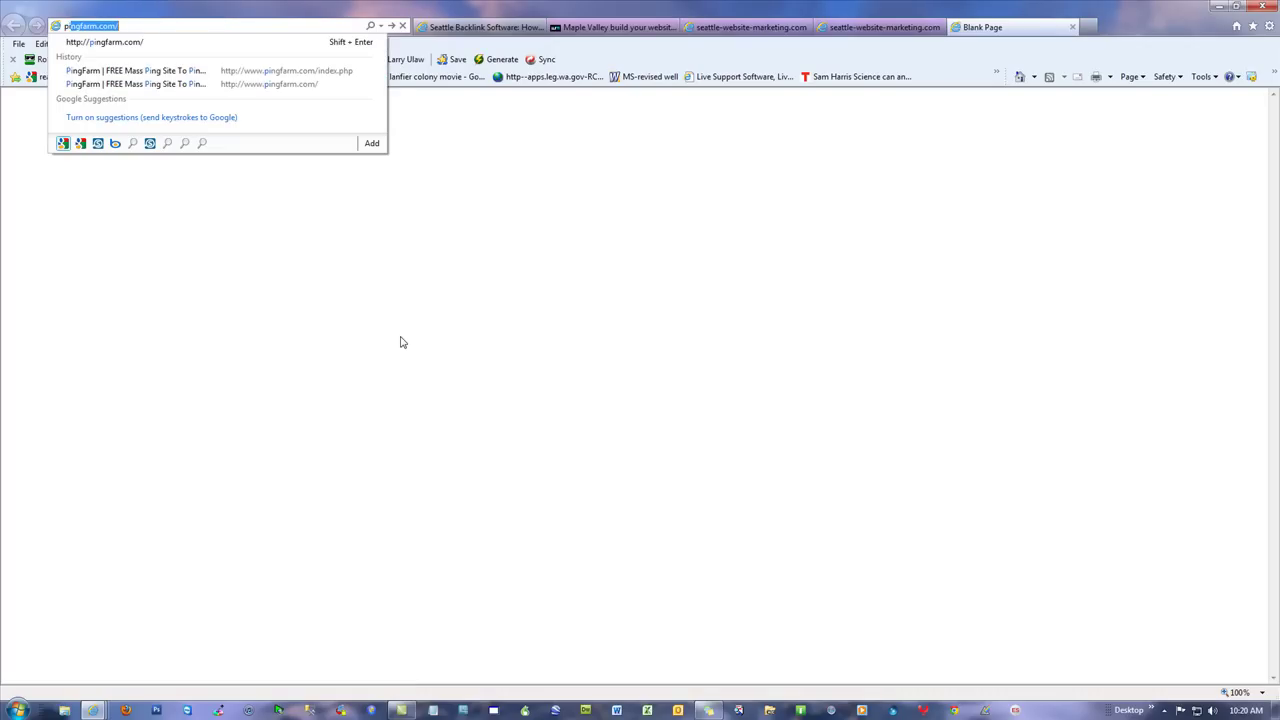
pyautogui.press('Return')
pyautogui.click(577, 420)
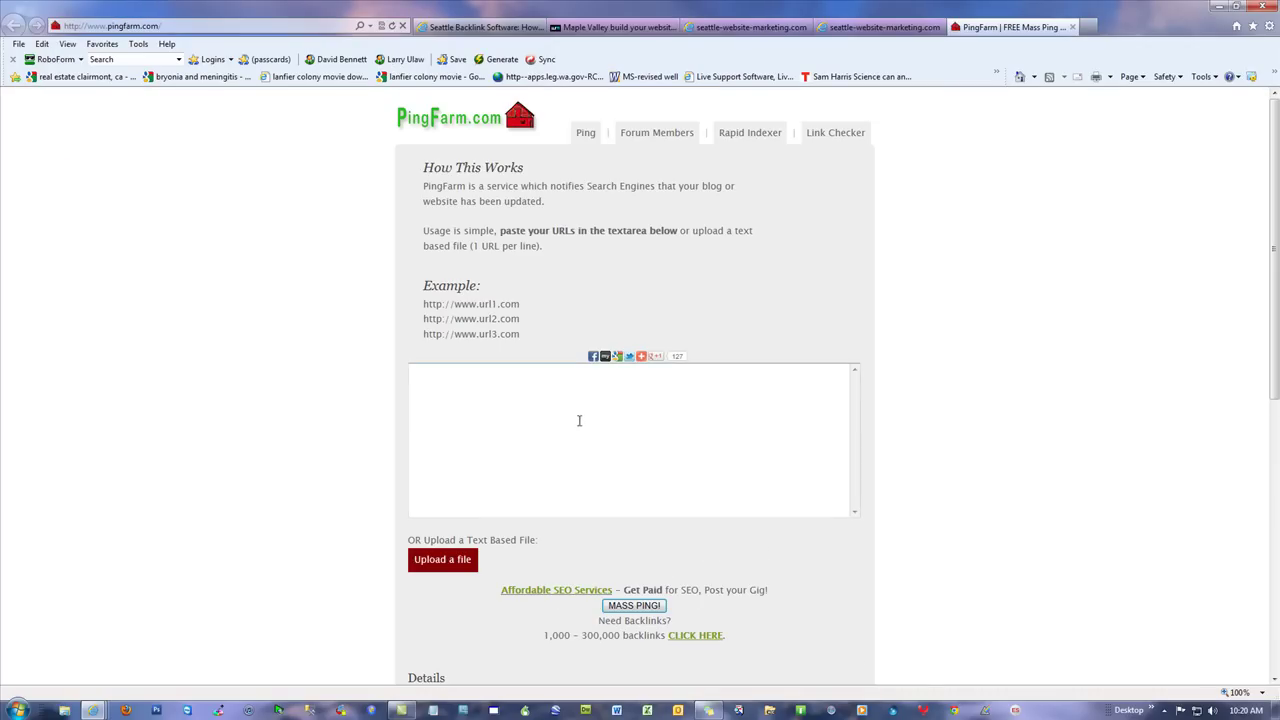
# Step: Copy all of master-sitemap.txt, paste it into PingFarm and submit MASS PING!
pyautogui.click(887, 28)
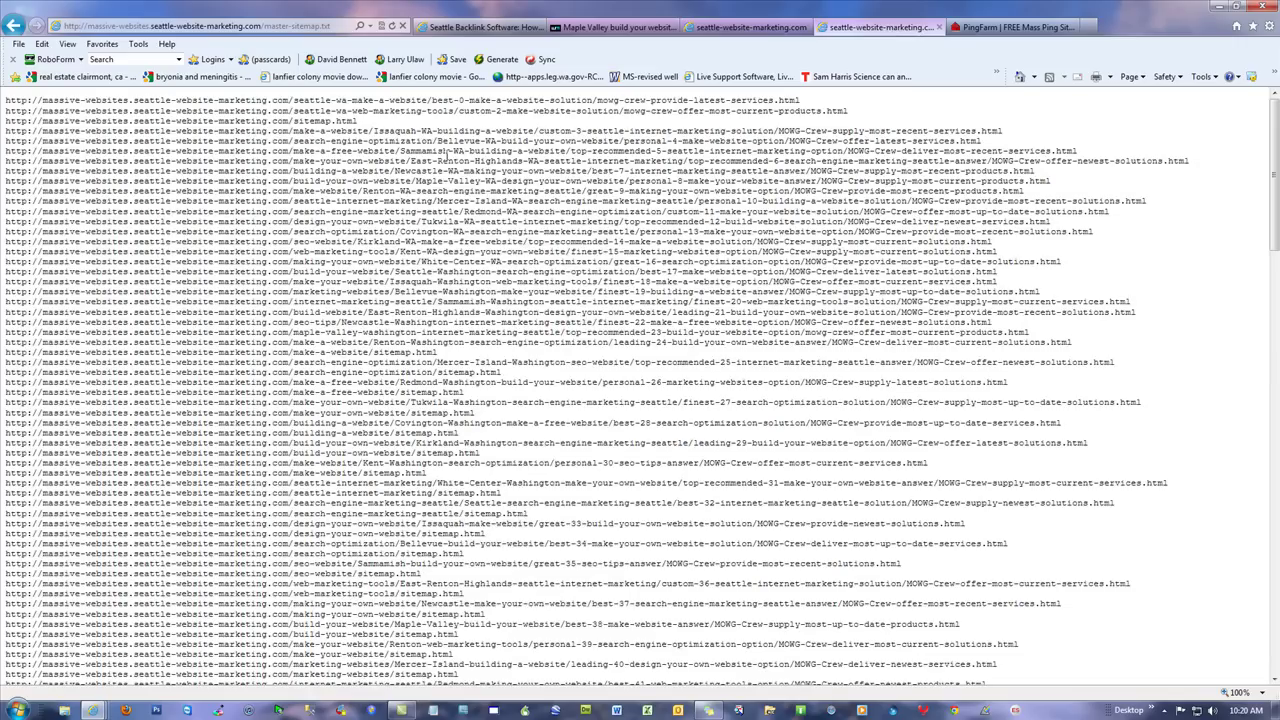
pyautogui.rightClick(445, 149)
pyautogui.click(502, 262)
pyautogui.rightClick(332, 206)
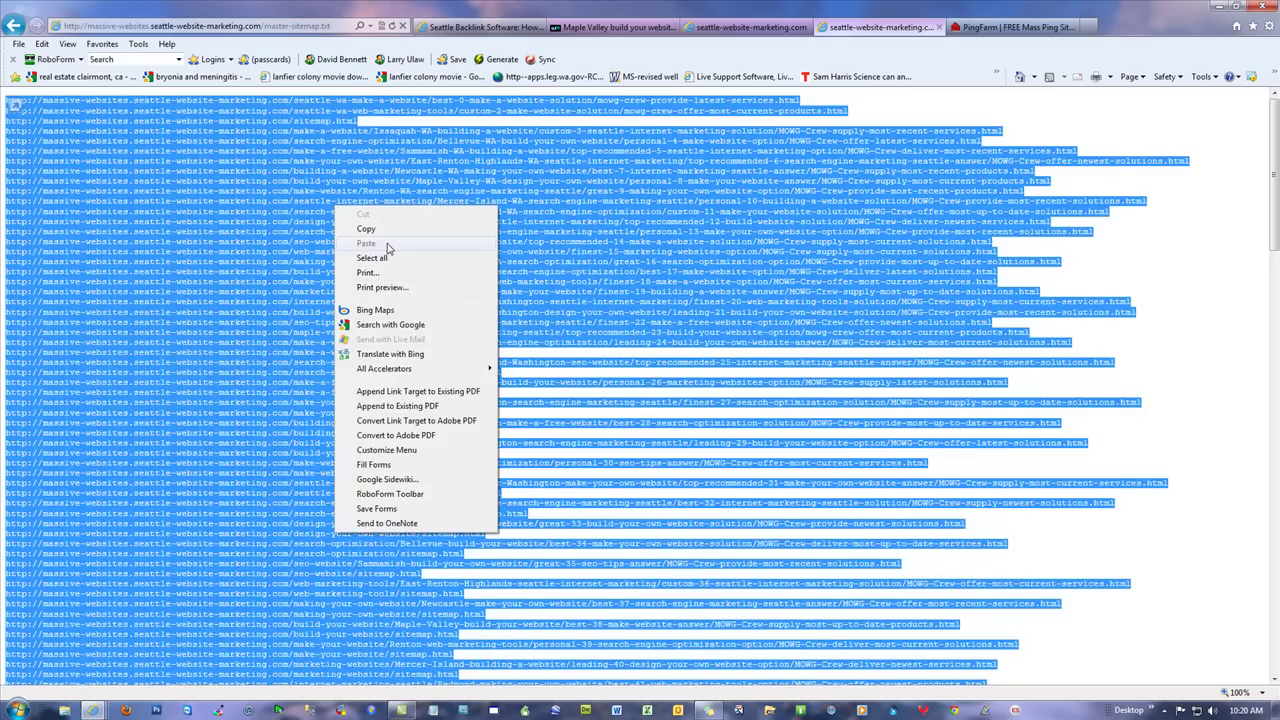
pyautogui.click(386, 229)
pyautogui.click(1008, 34)
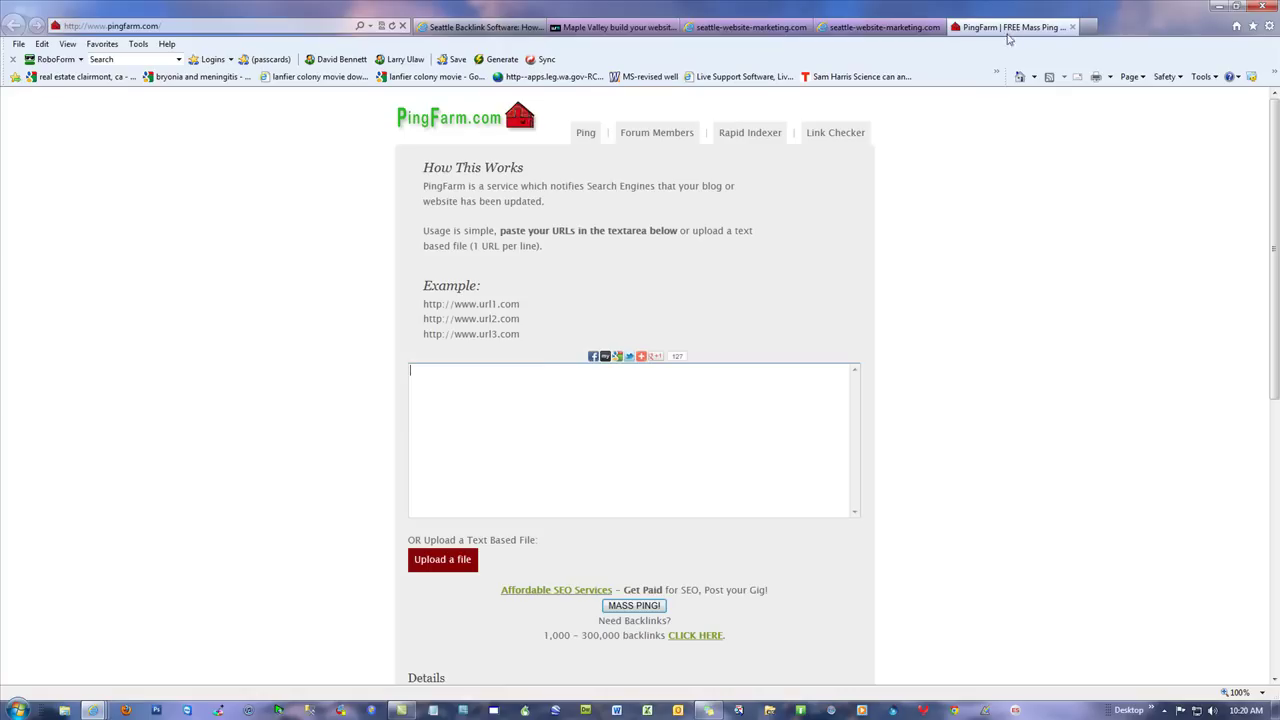
pyautogui.rightClick(550, 370)
pyautogui.click(596, 433)
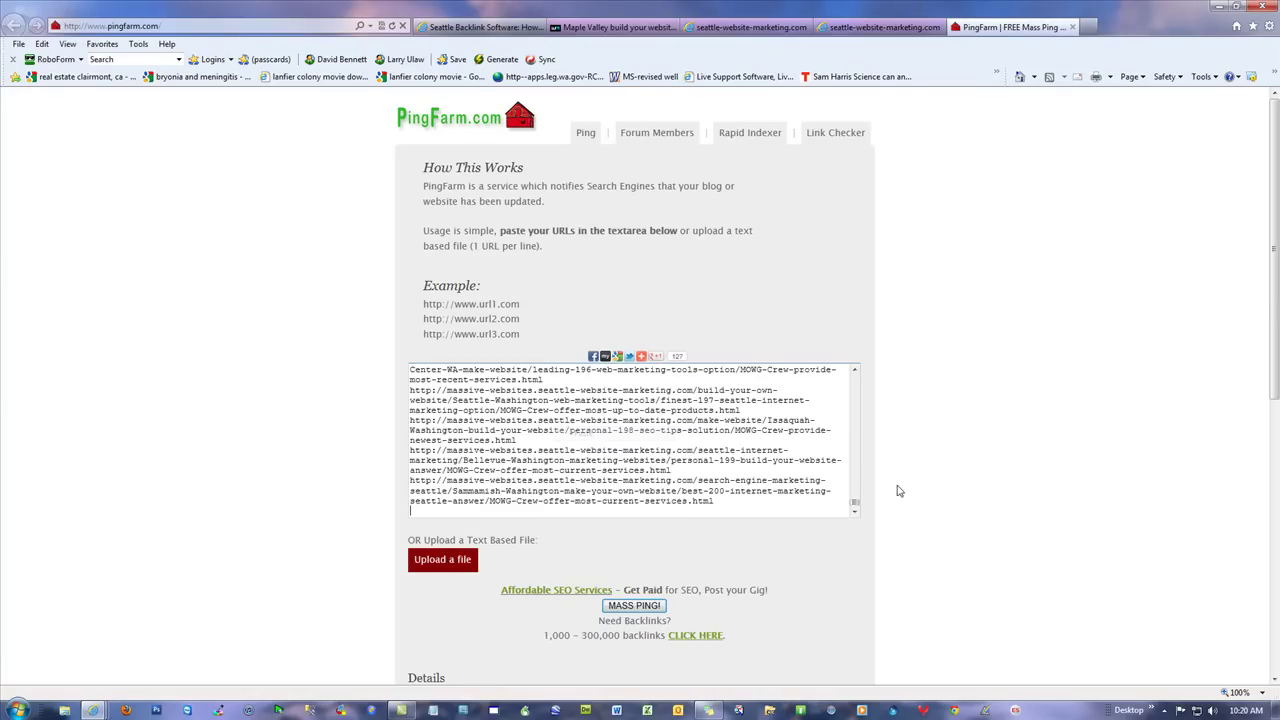
pyautogui.click(640, 607)
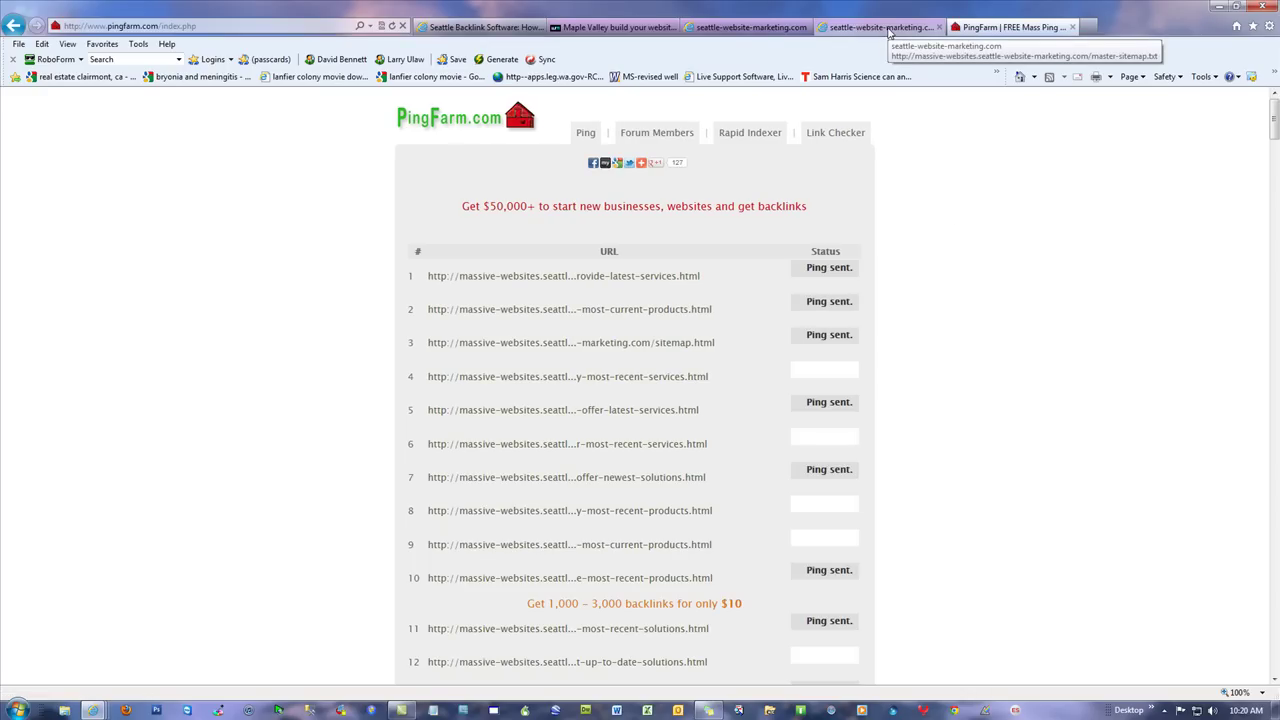
# Step: Go back twice in the sitemap tab to the three-link mowg-sitemap index
pyautogui.click(888, 30)
pyautogui.click(13, 24)
pyautogui.click(13, 24)
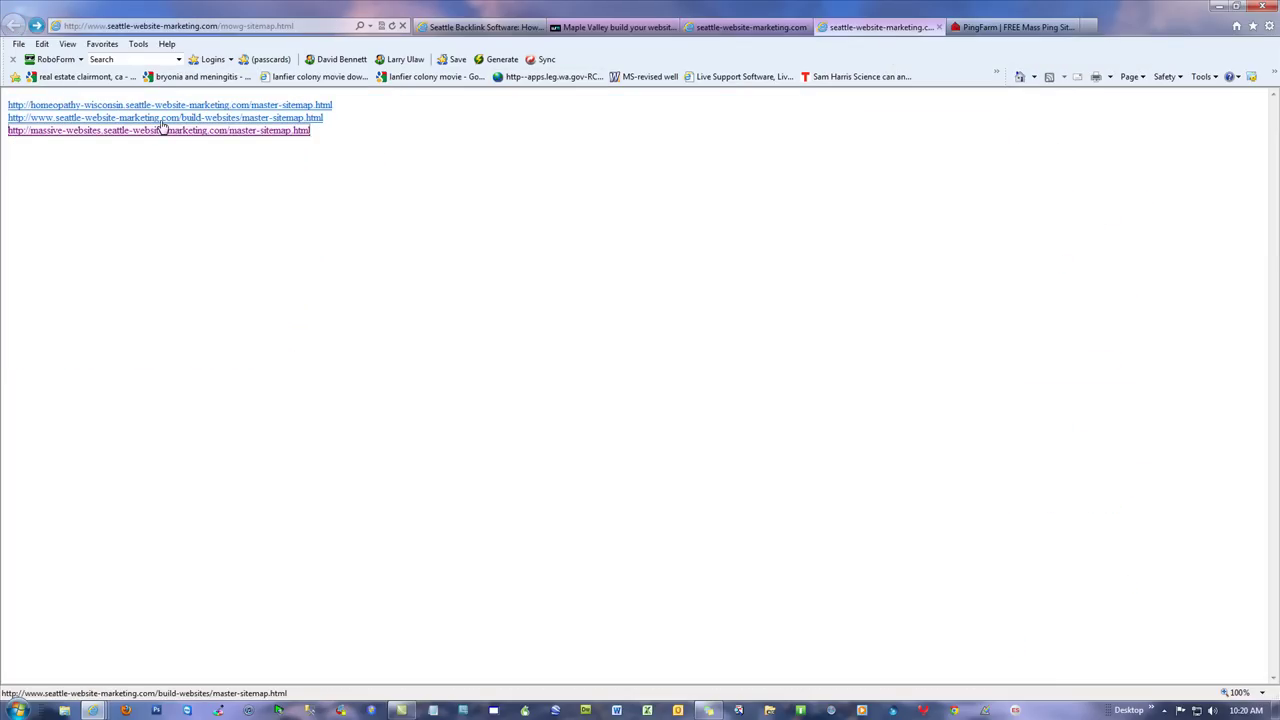
pyautogui.click(163, 118)
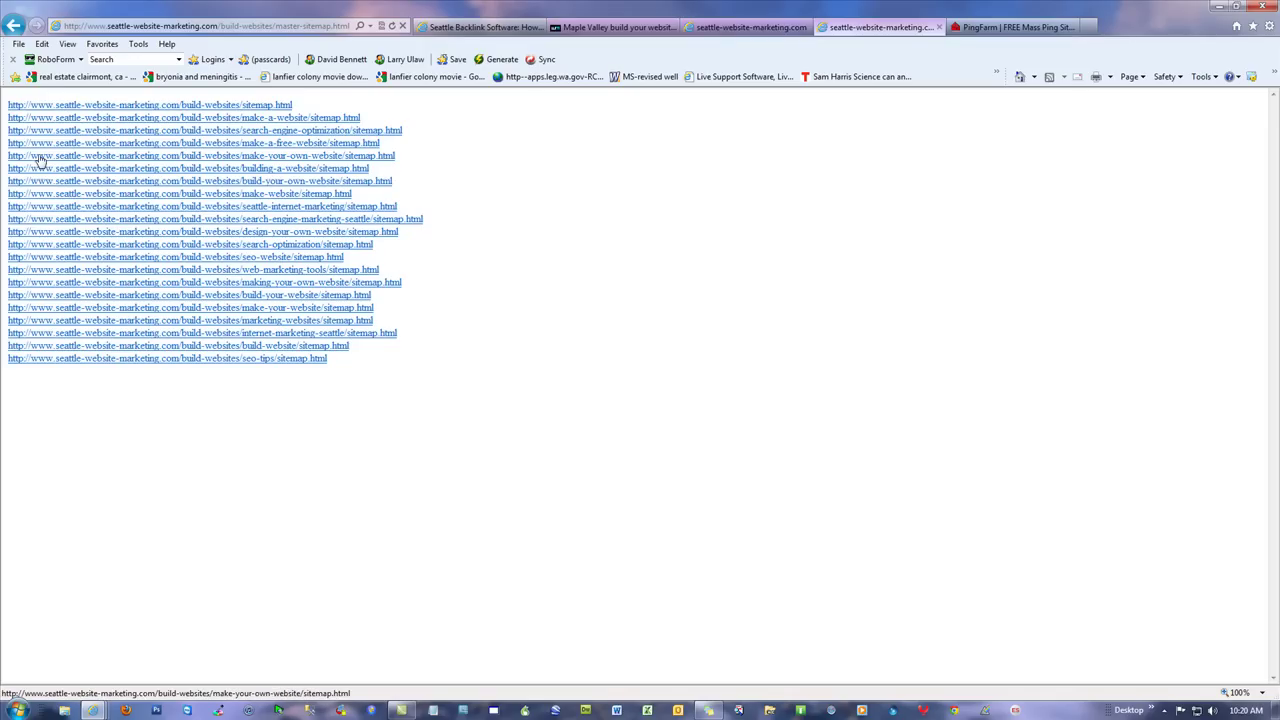
pyautogui.click(238, 157)
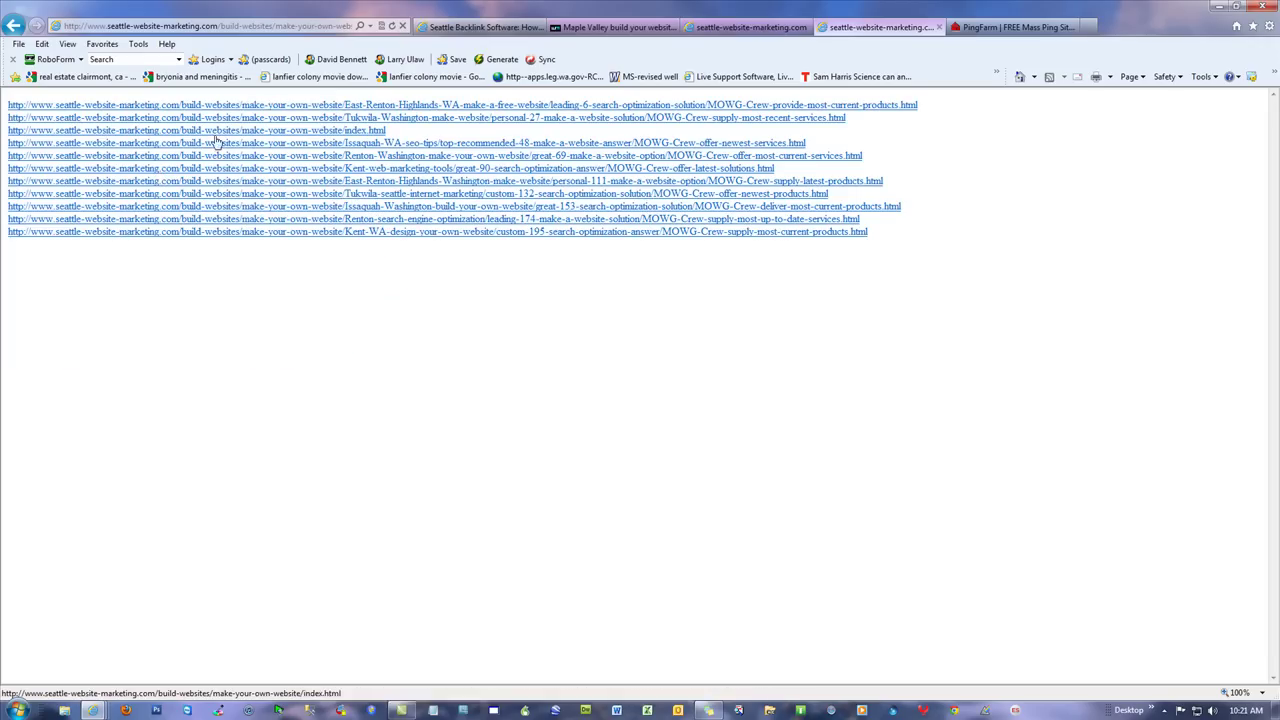
pyautogui.click(326, 195)
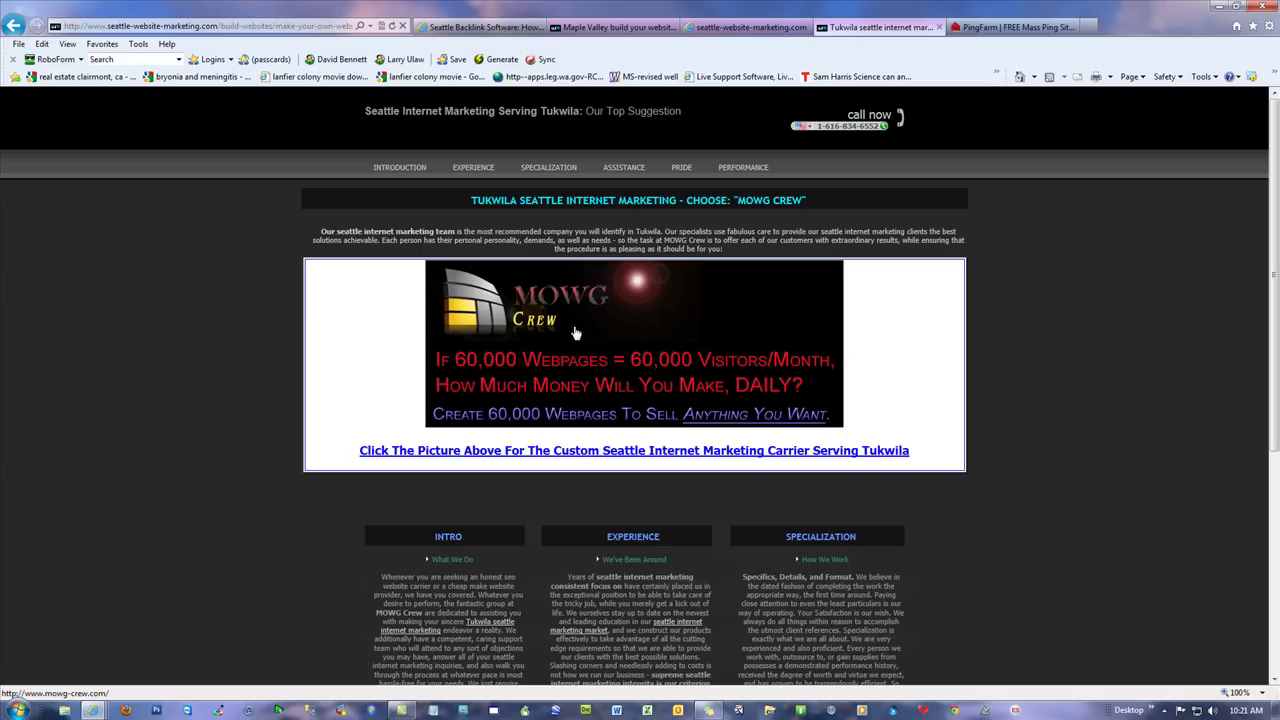
pyautogui.scroll(-5, 571, 334)
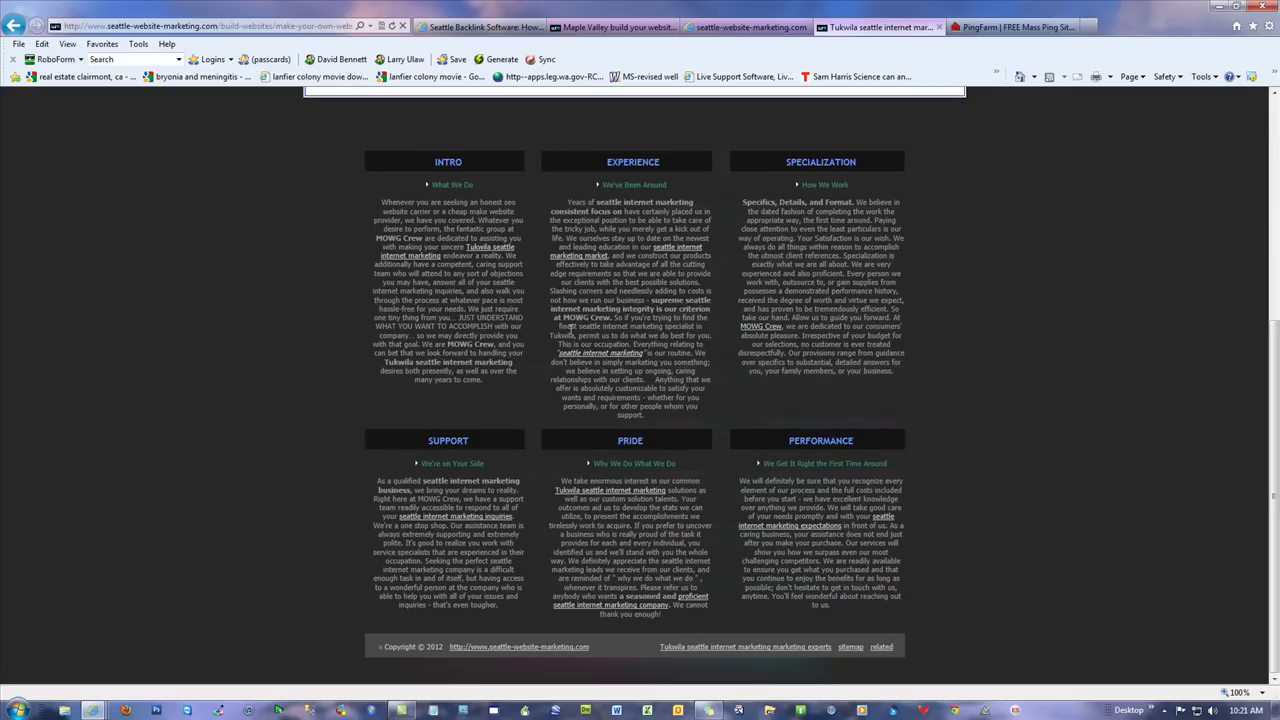
pyautogui.scroll(5, 563, 367)
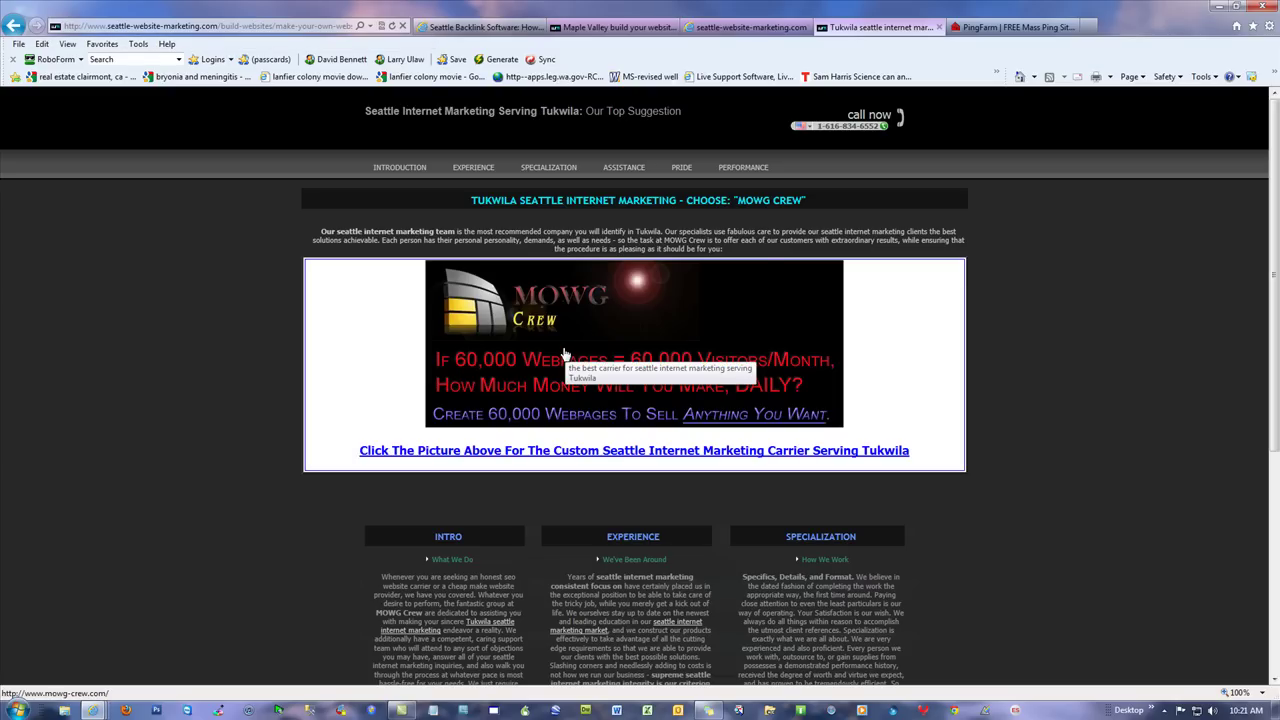
pyautogui.click(12, 24)
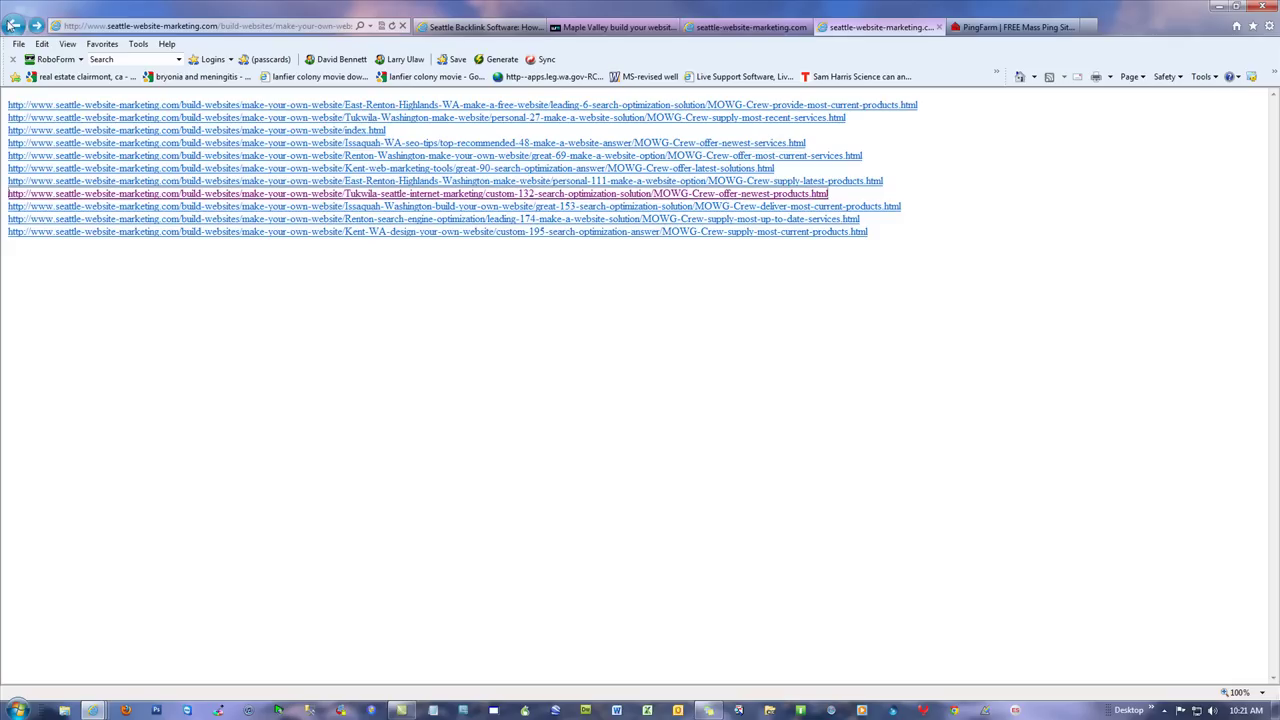
pyautogui.click(12, 24)
pyautogui.click(11, 24)
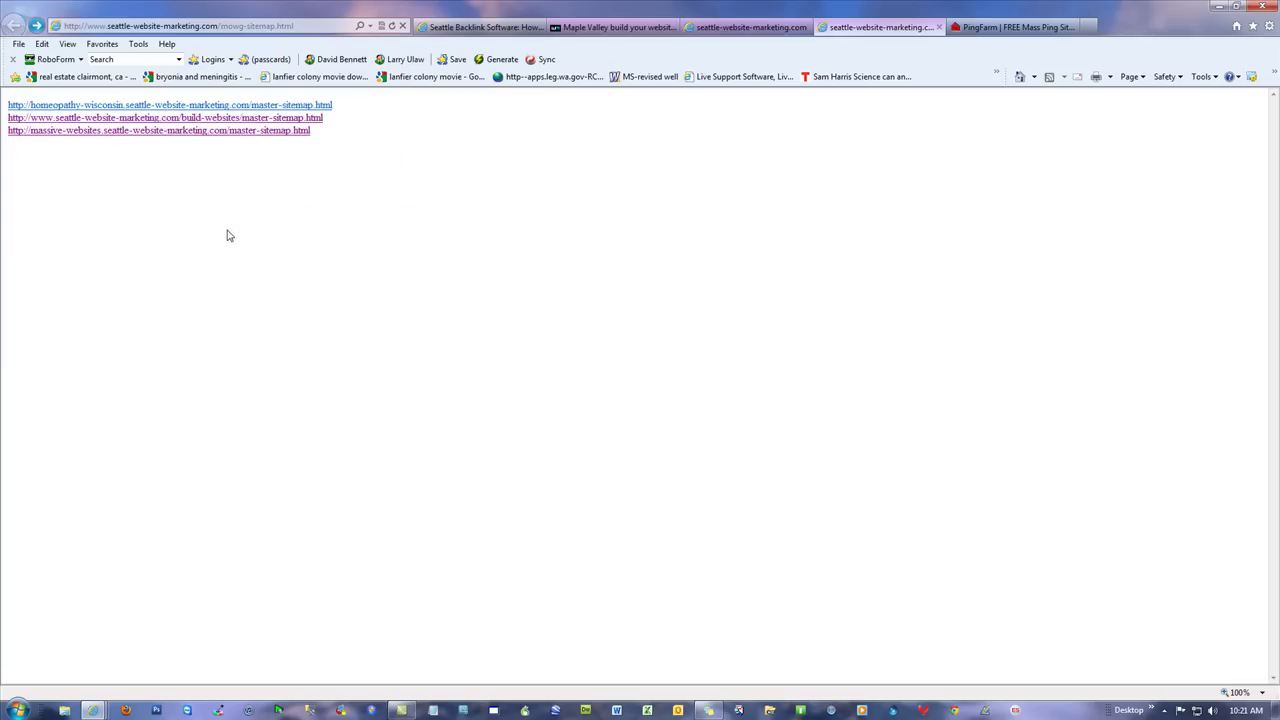
# Step: Navigate from the homeopathy-wisconsin master sitemap via homeopaths to the Beloit bowen therapist page
pyautogui.click(95, 105)
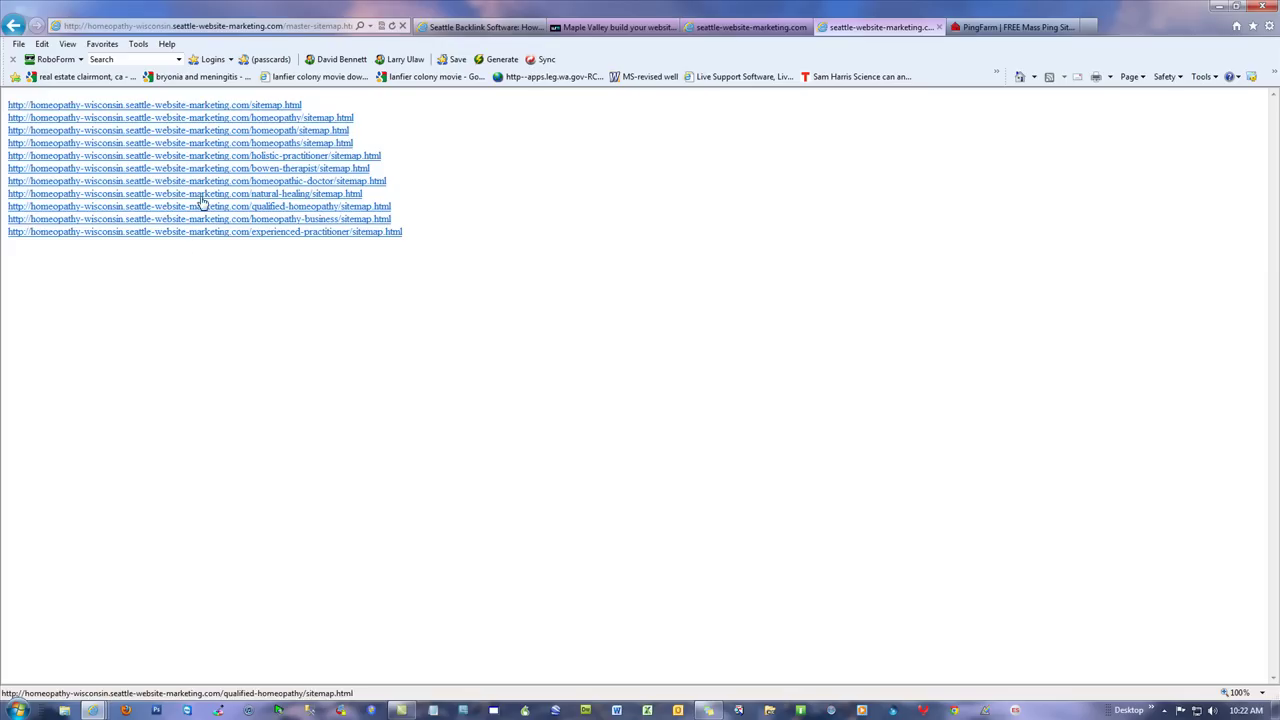
pyautogui.click(228, 145)
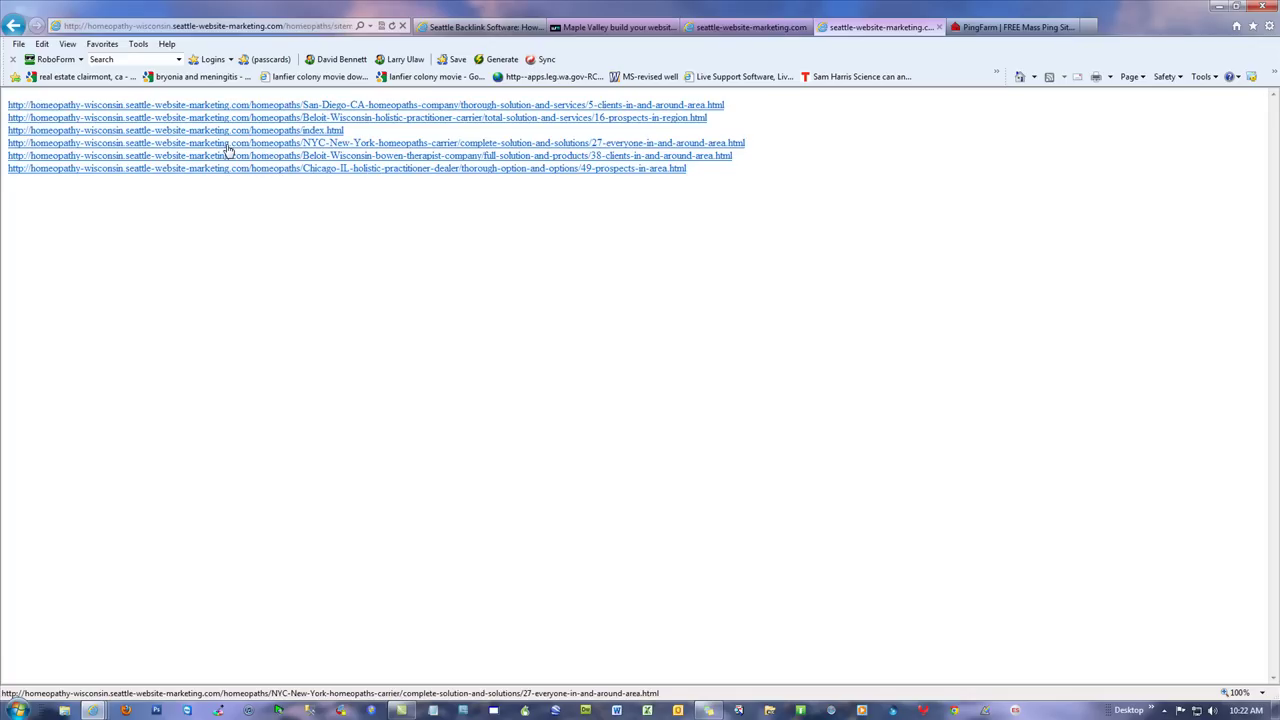
pyautogui.click(246, 157)
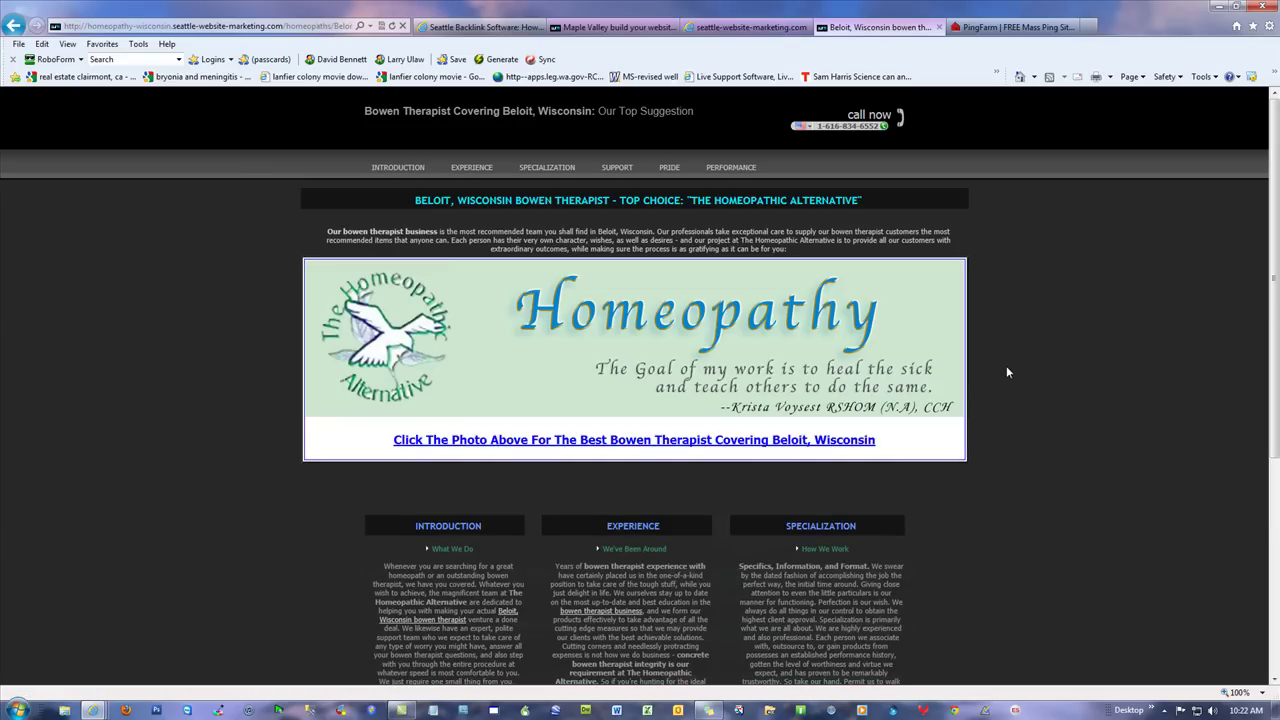
# Step: Highlight the Beloit page's title, headline and intro text, then follow the bowen therapist business link
pyautogui.moveTo(365, 111); pyautogui.dragTo(708, 111)
pyautogui.click(124, 297)
pyautogui.moveTo(860, 199); pyautogui.dragTo(714, 200)
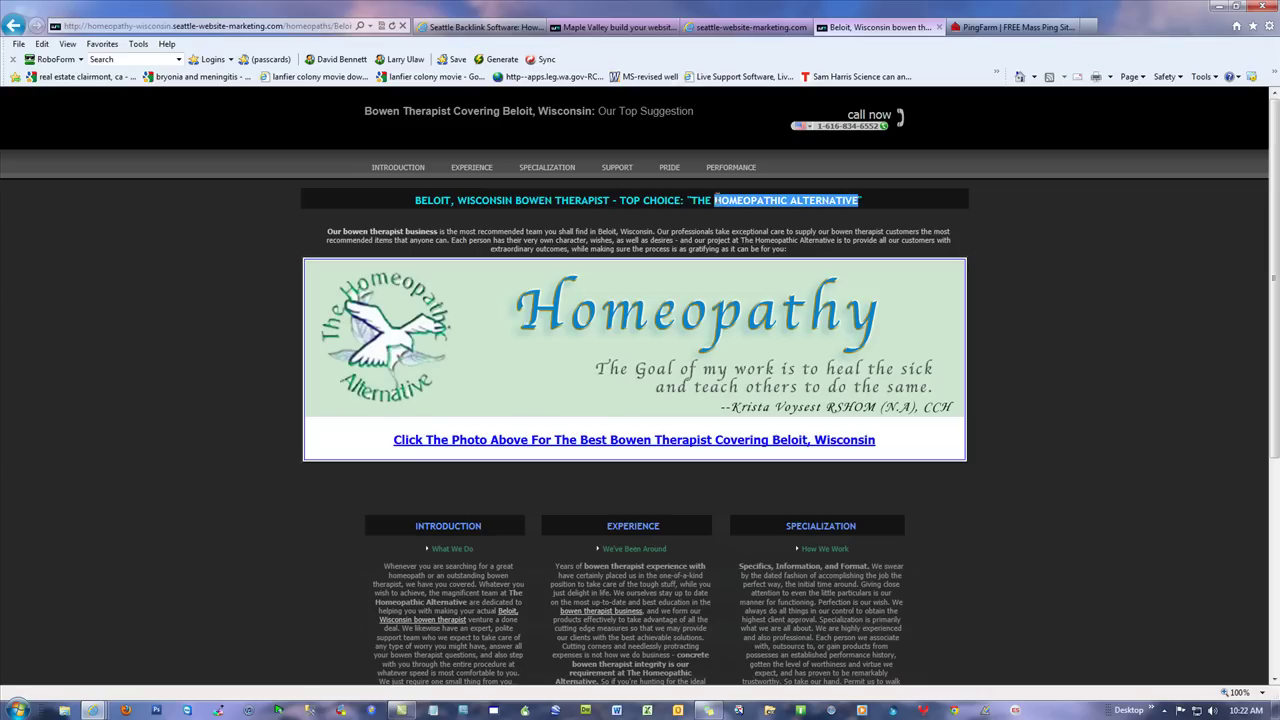
pyautogui.click(1113, 338)
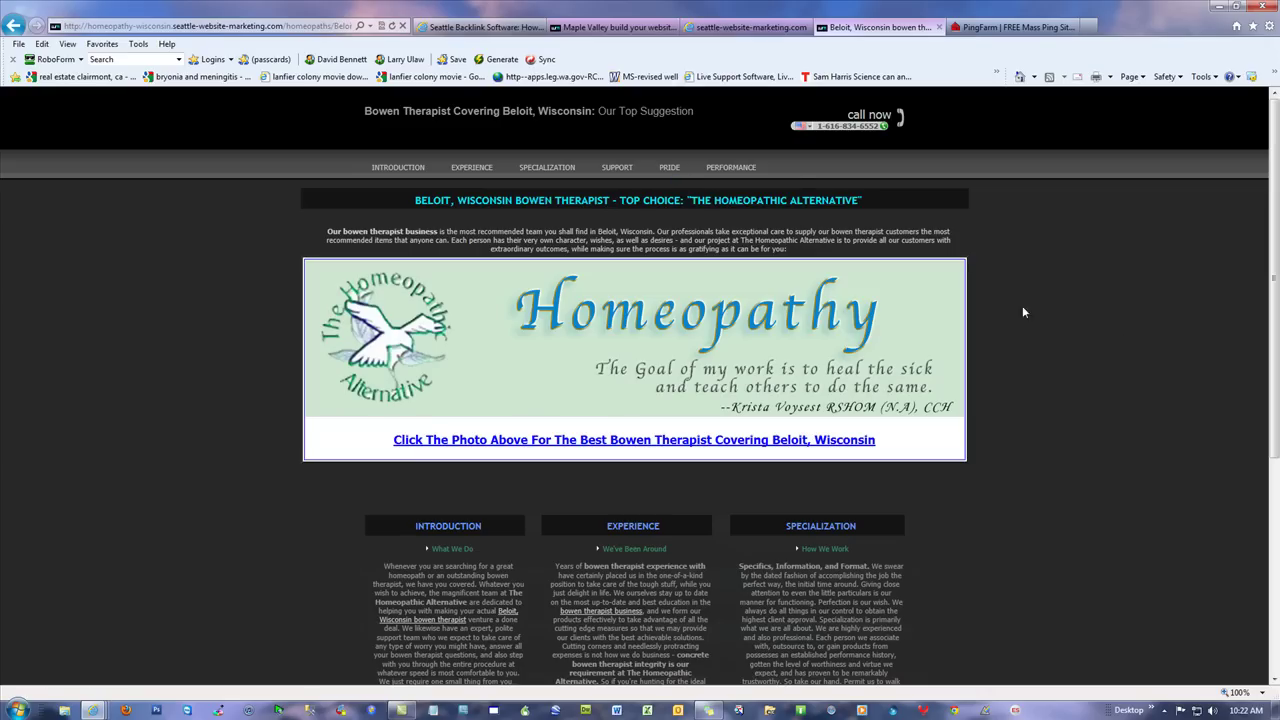
pyautogui.moveTo(338, 234); pyautogui.dragTo(794, 263)
pyautogui.click(1105, 330)
pyautogui.scroll(-3, 1102, 334)
pyautogui.moveTo(366, 302); pyautogui.dragTo(482, 488)
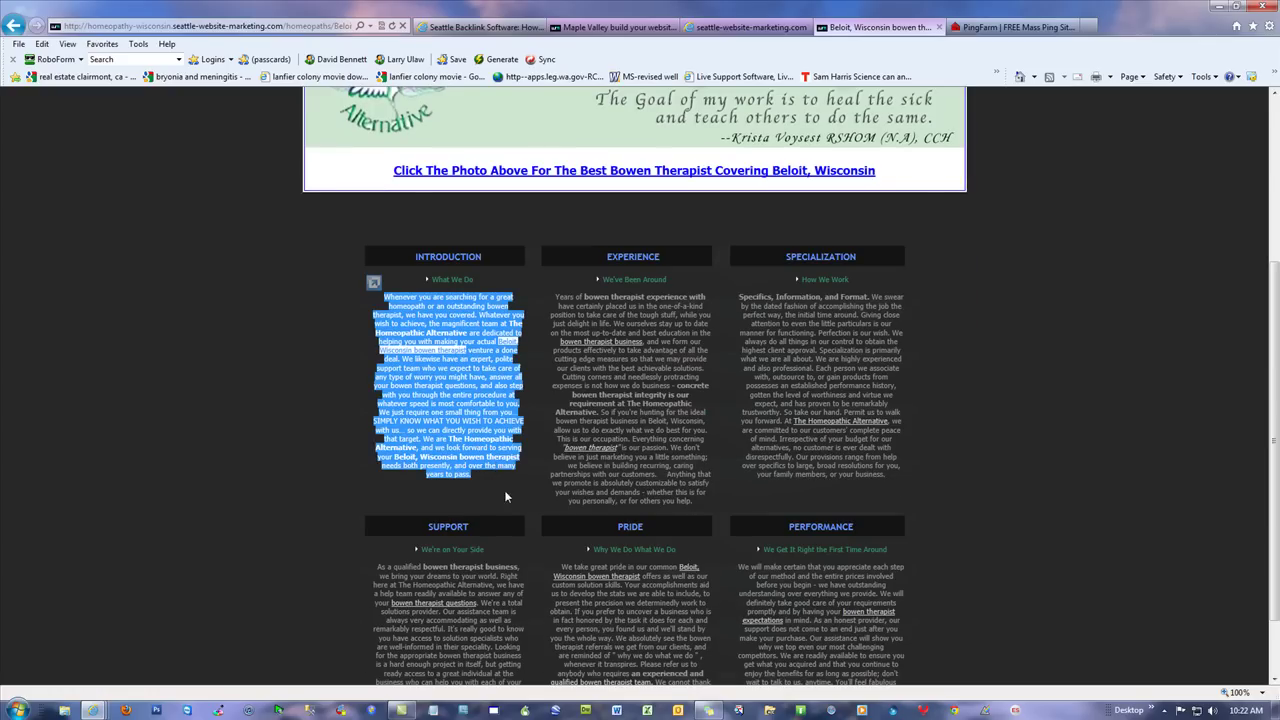
pyautogui.click(1072, 362)
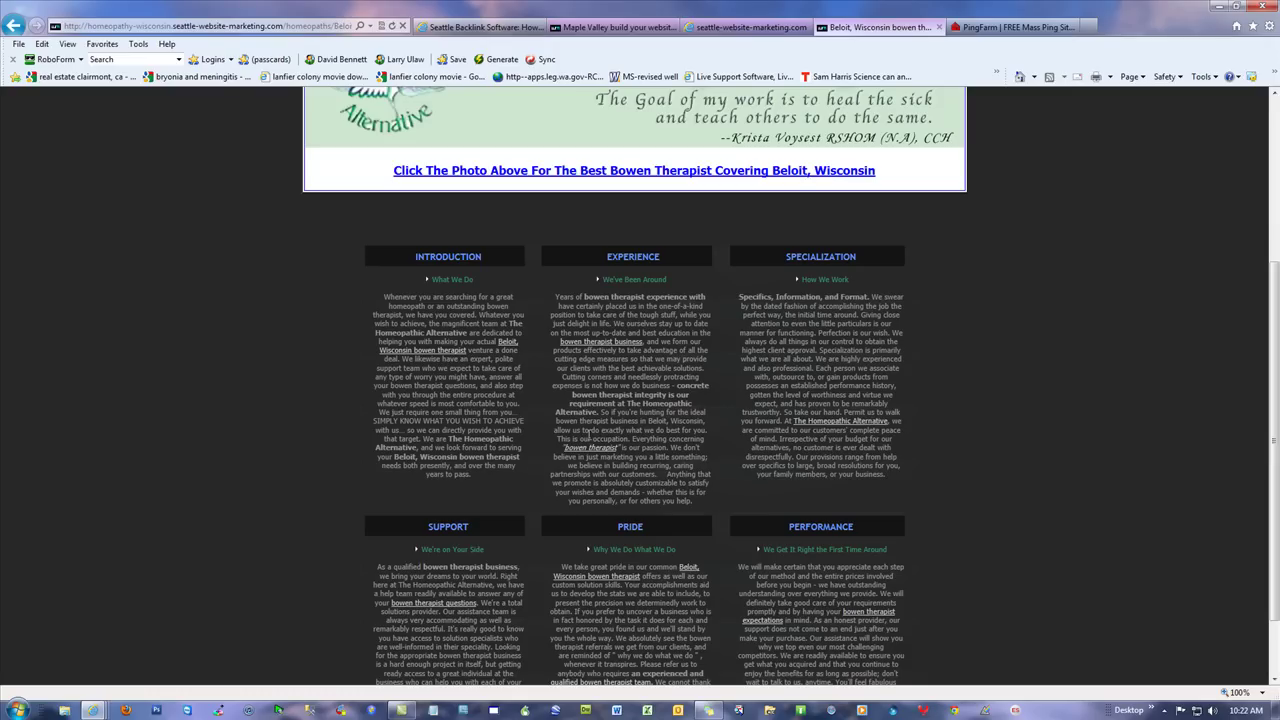
pyautogui.click(614, 347)
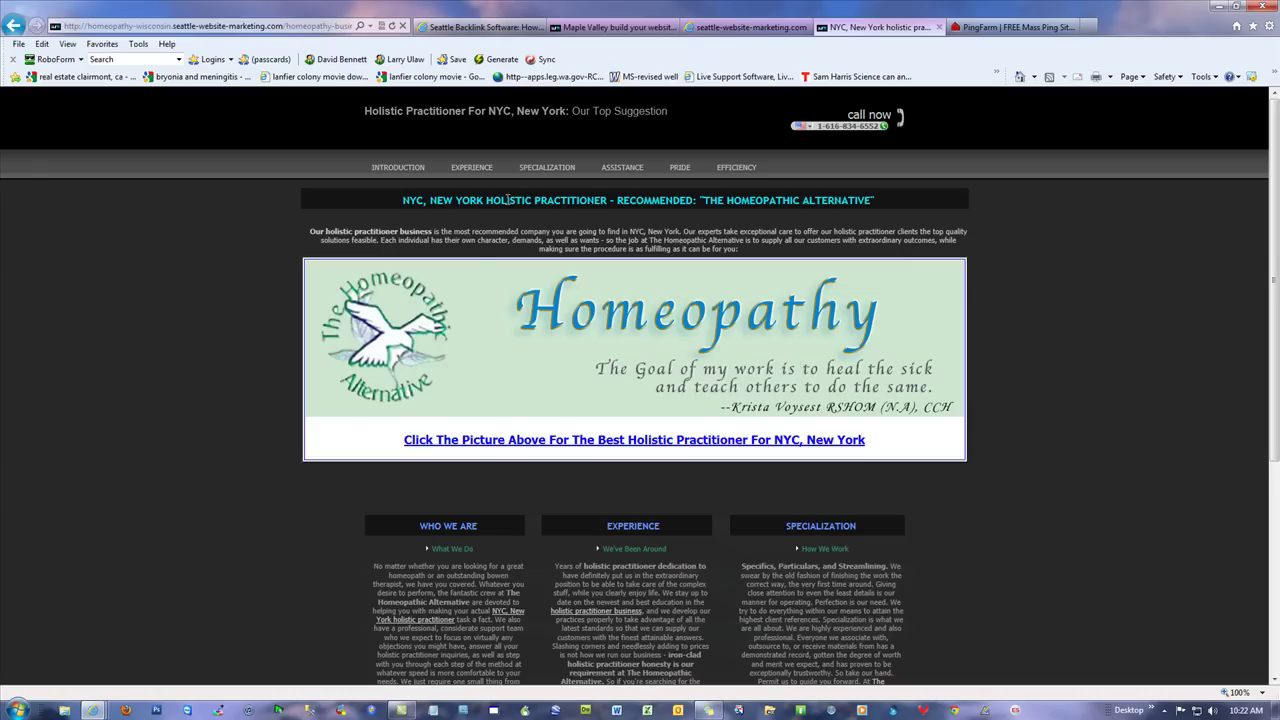
# Step: Highlight the NYC page heading, visit the Homeopathy image site, and return
pyautogui.moveTo(876, 200); pyautogui.dragTo(702, 200)
pyautogui.click(1150, 330)
pyautogui.click(612, 371)
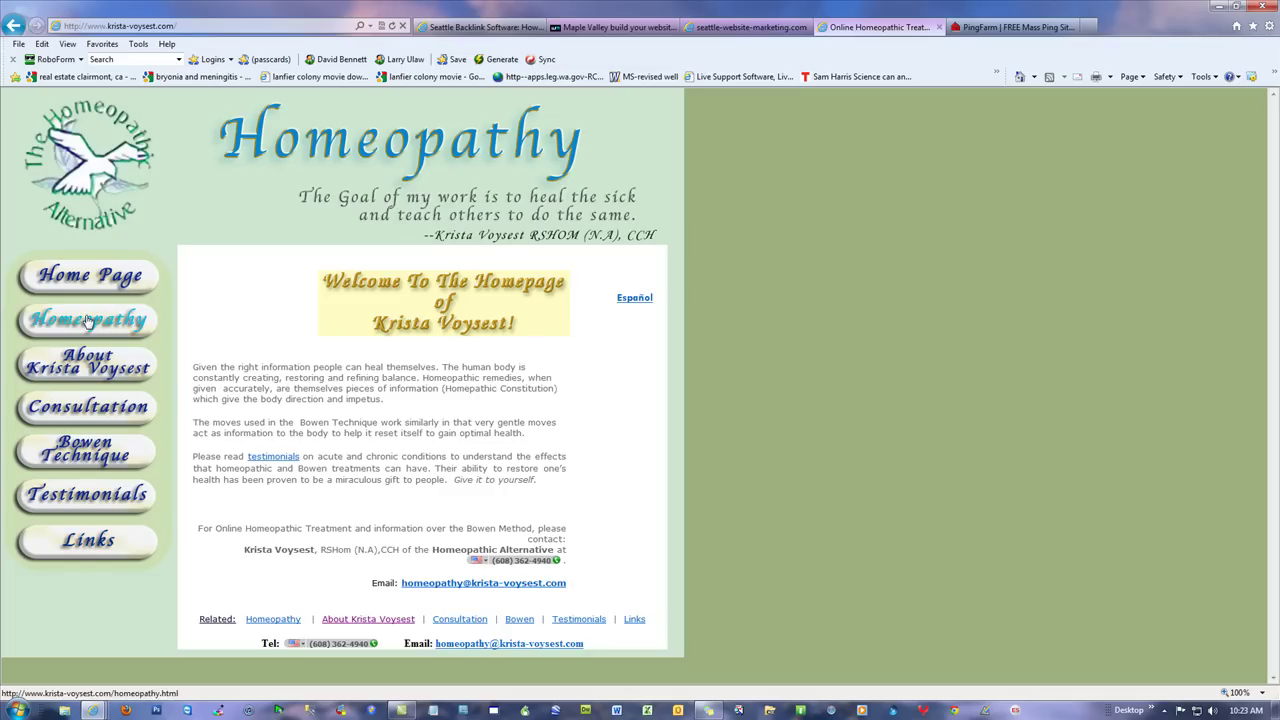
pyautogui.click(13, 27)
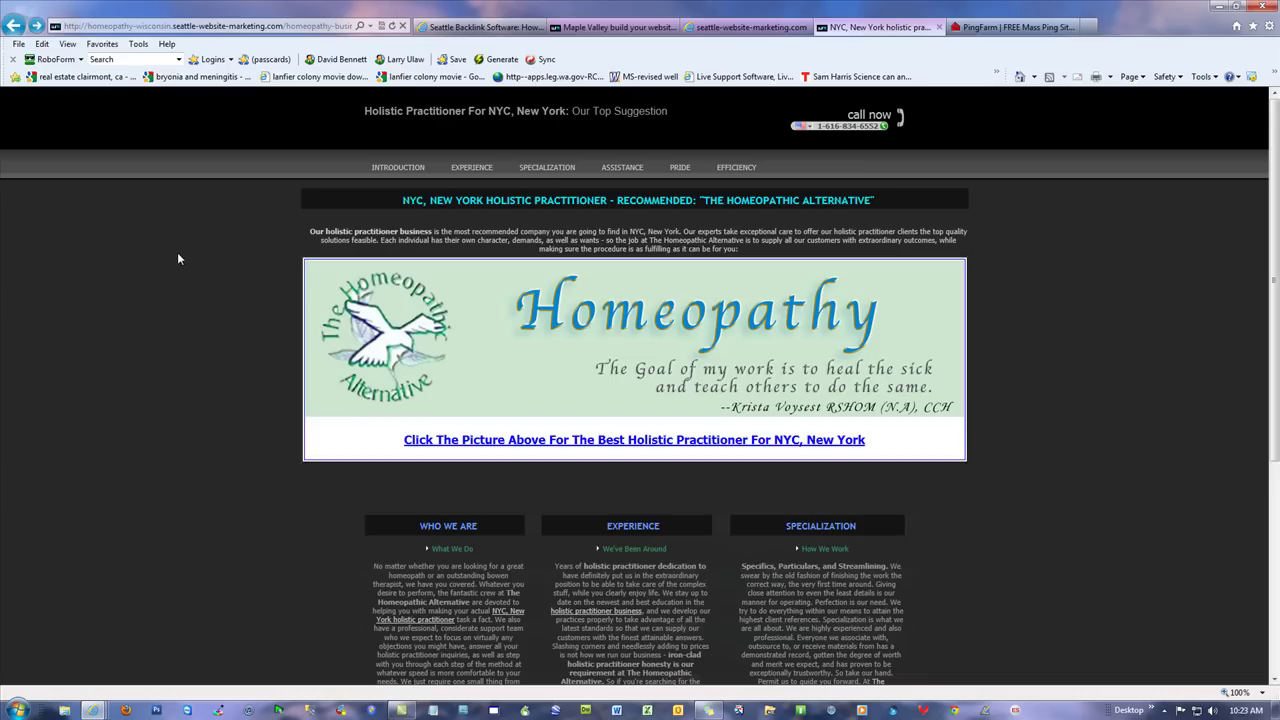
# Step: Switch between the Maple Valley and NYC tabs, then go back to the Beloit page footer
pyautogui.hotkey('ctrl', 'shift', 'Tab')
pyautogui.hotkey('ctrl', 'shift', 'Tab')
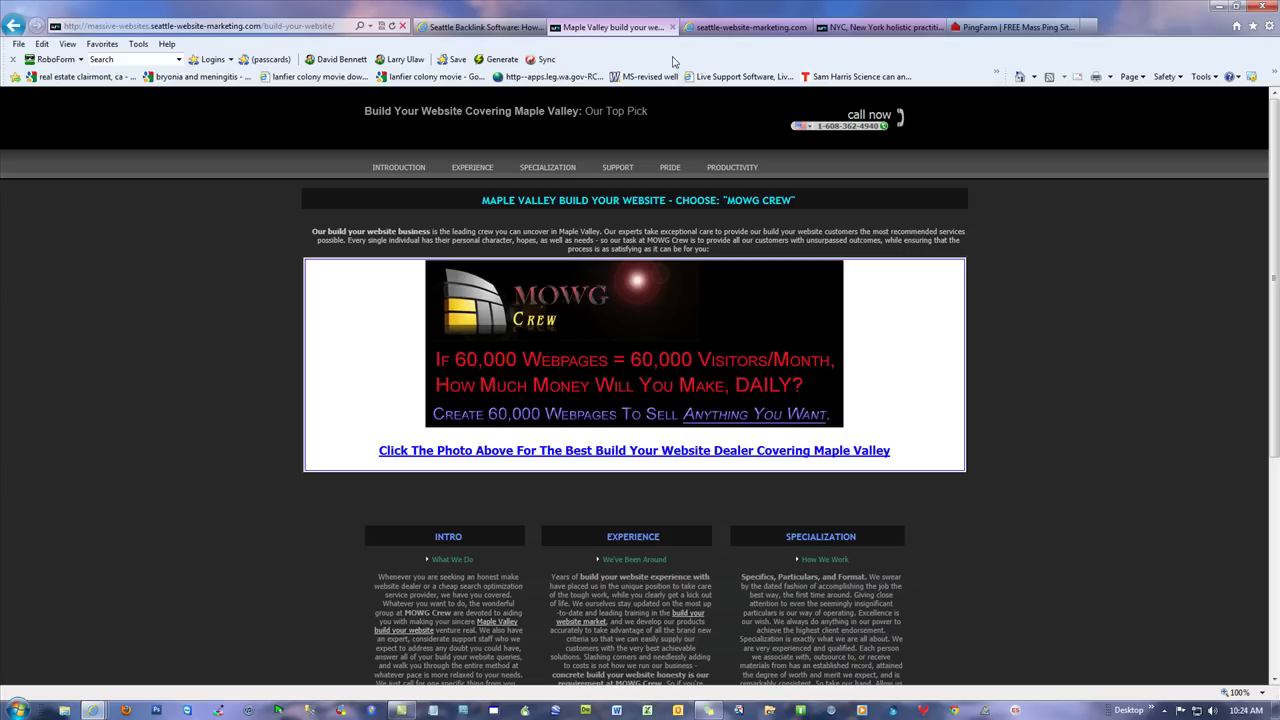
pyautogui.click(885, 27)
pyautogui.click(155, 27)
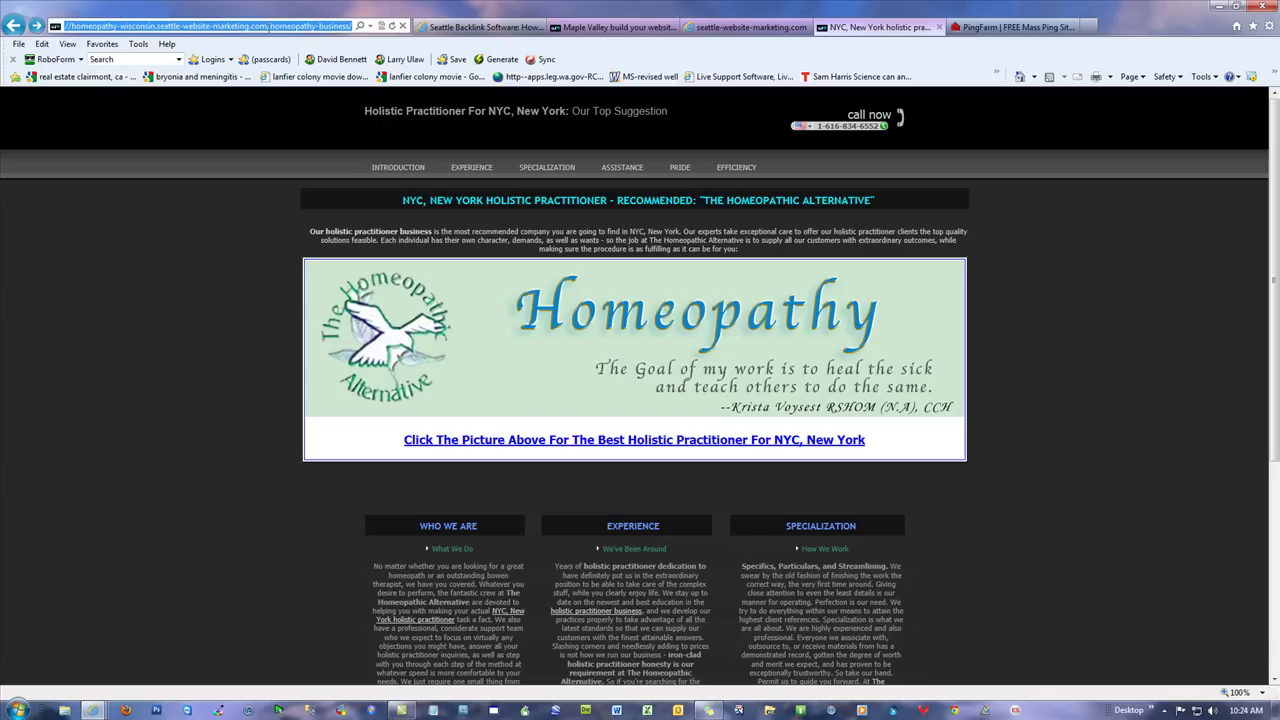
pyautogui.click(214, 243)
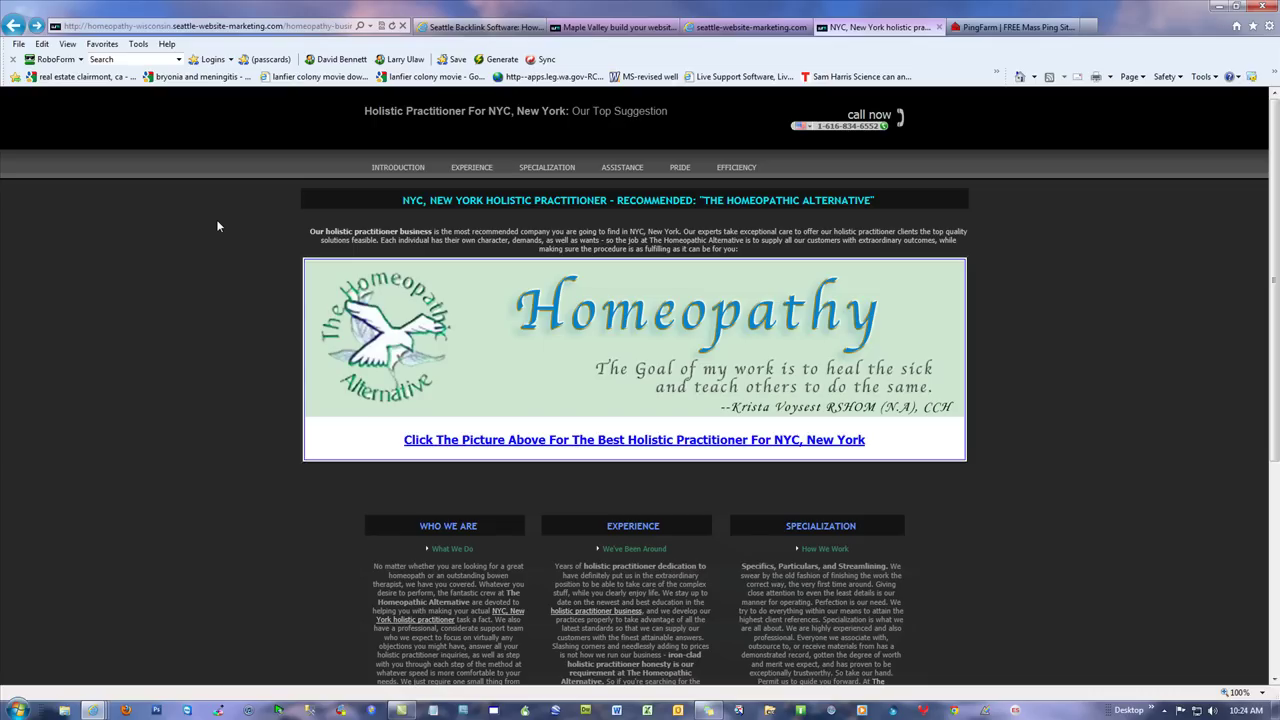
pyautogui.click(600, 32)
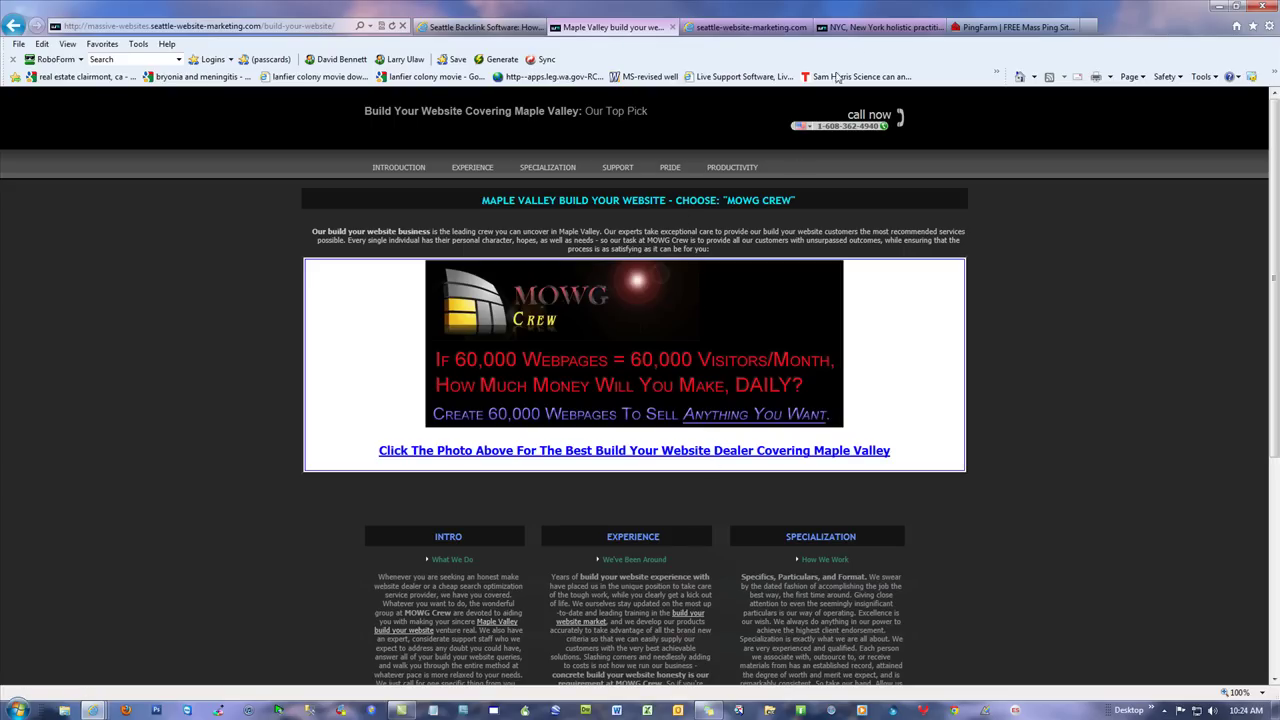
pyautogui.click(879, 30)
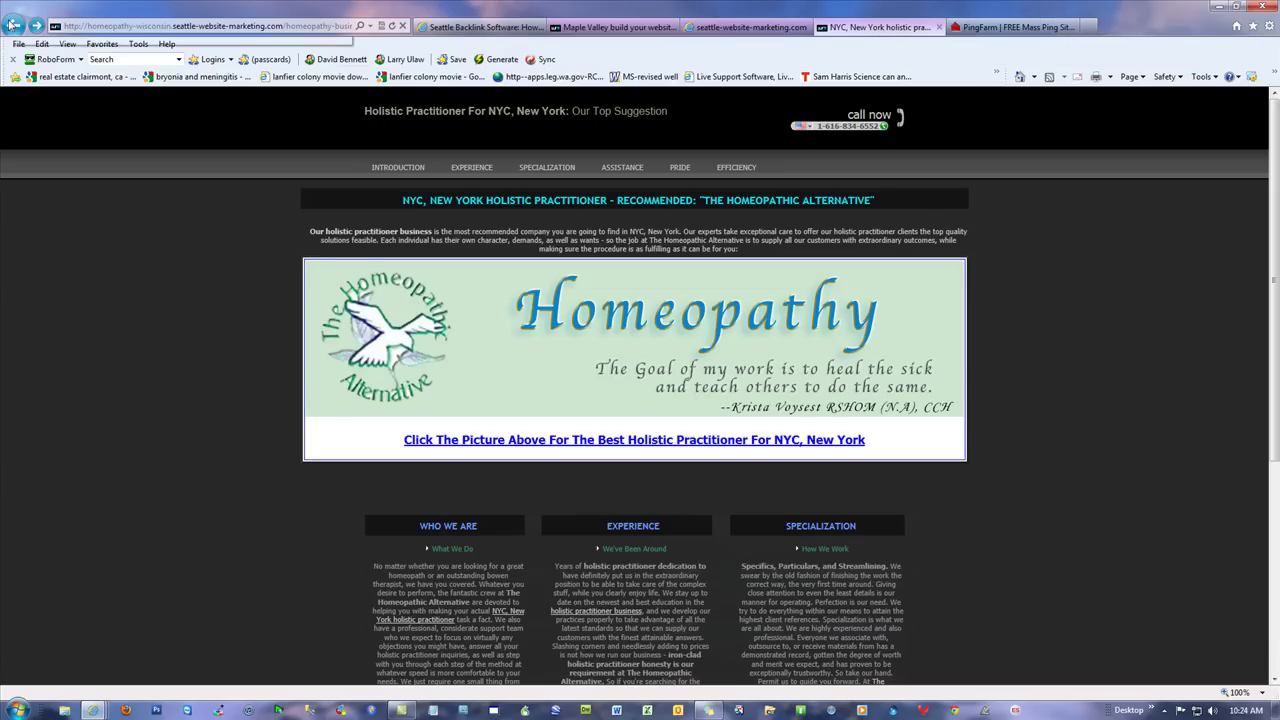
pyautogui.click(12, 24)
pyautogui.scroll(-2, 507, 479)
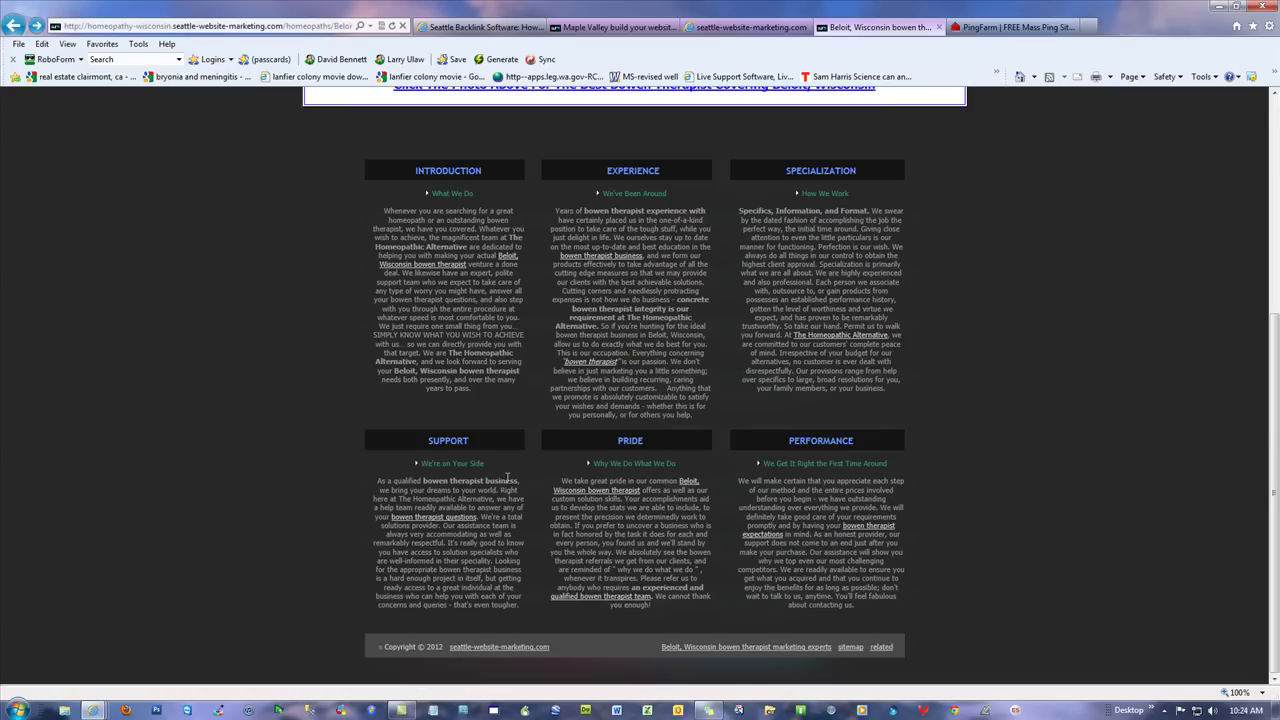
# Step: Open the homeopathy-wisconsin master sitemap from the footer link and load its .txt version
pyautogui.click(848, 647)
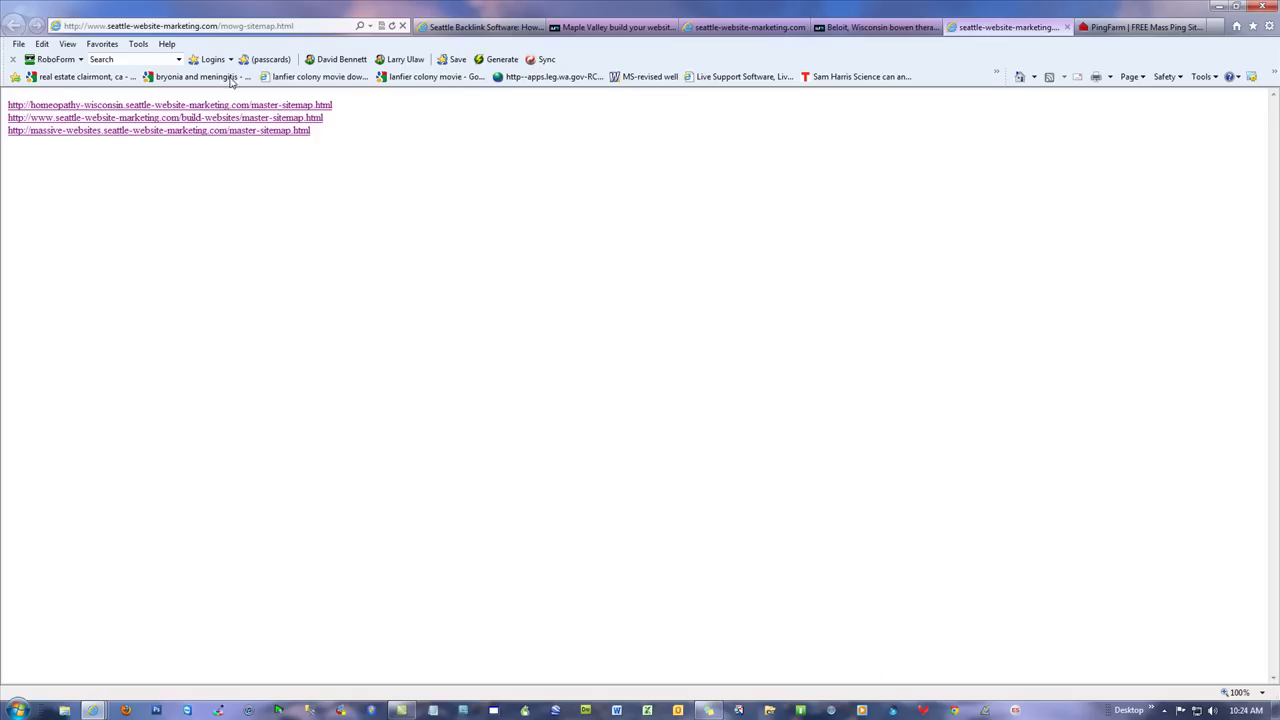
pyautogui.click(201, 112)
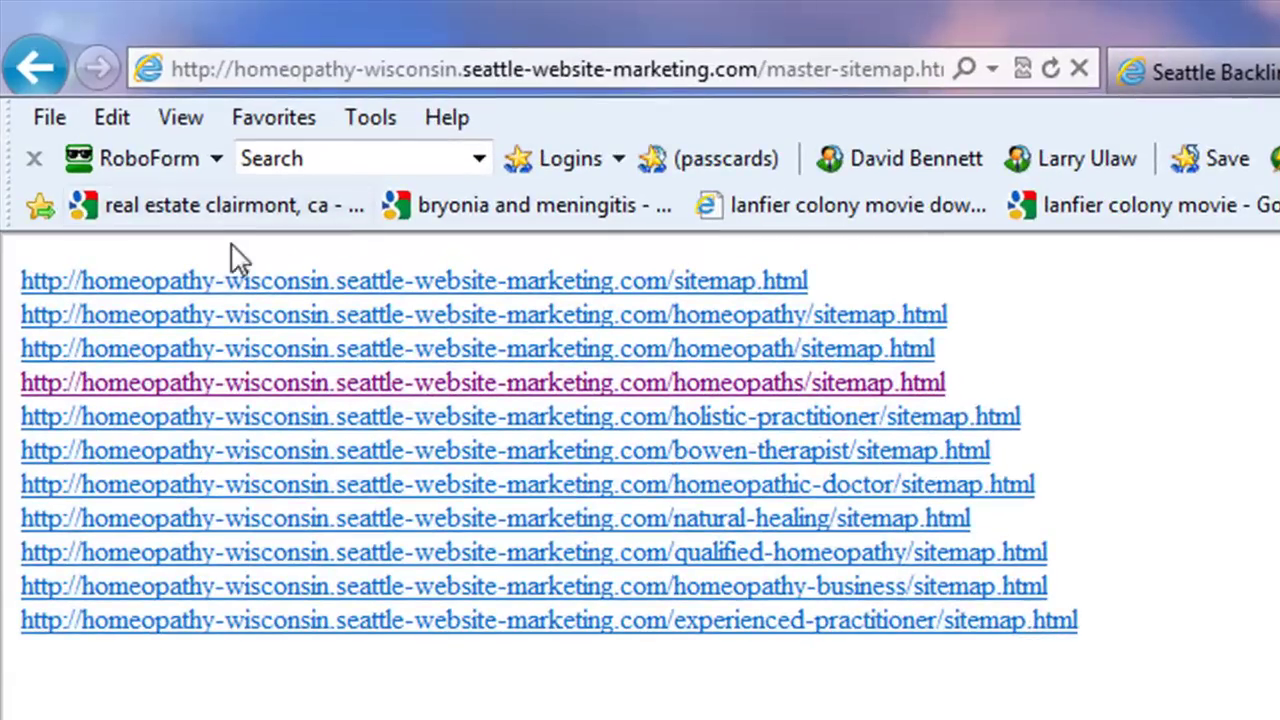
pyautogui.click(828, 70)
pyautogui.click(828, 70)
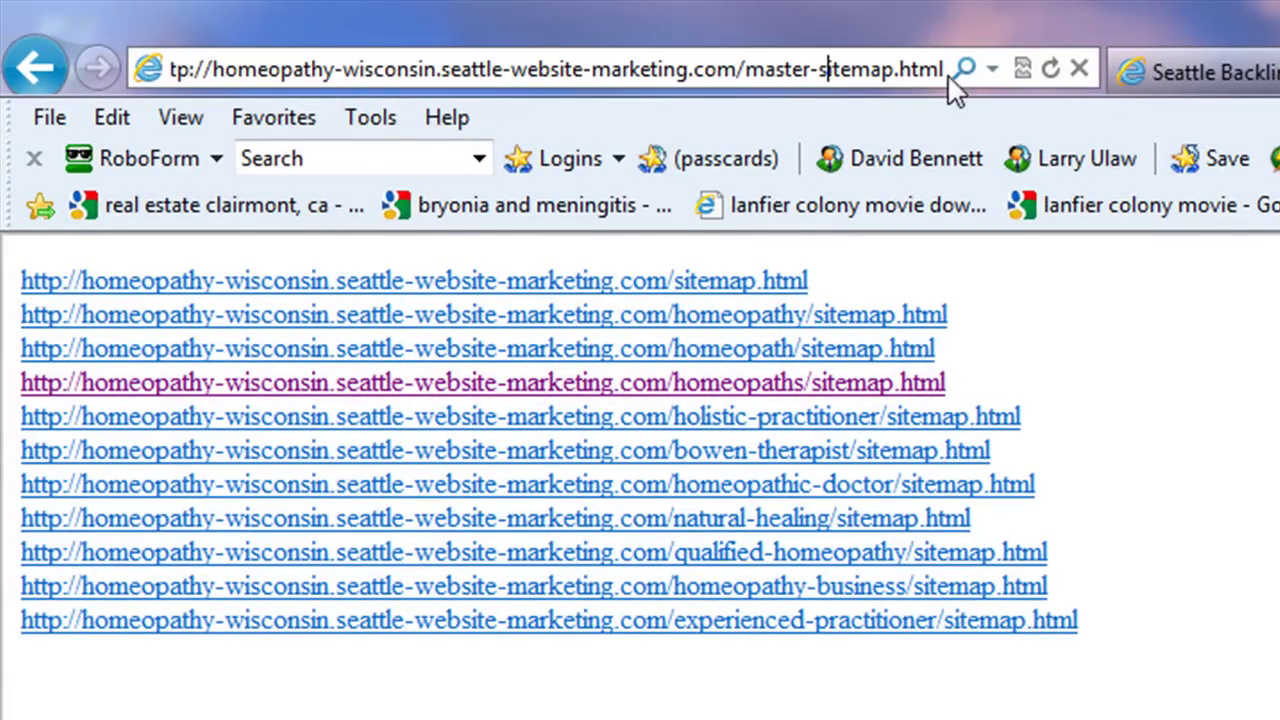
pyautogui.doubleClick(905, 69)
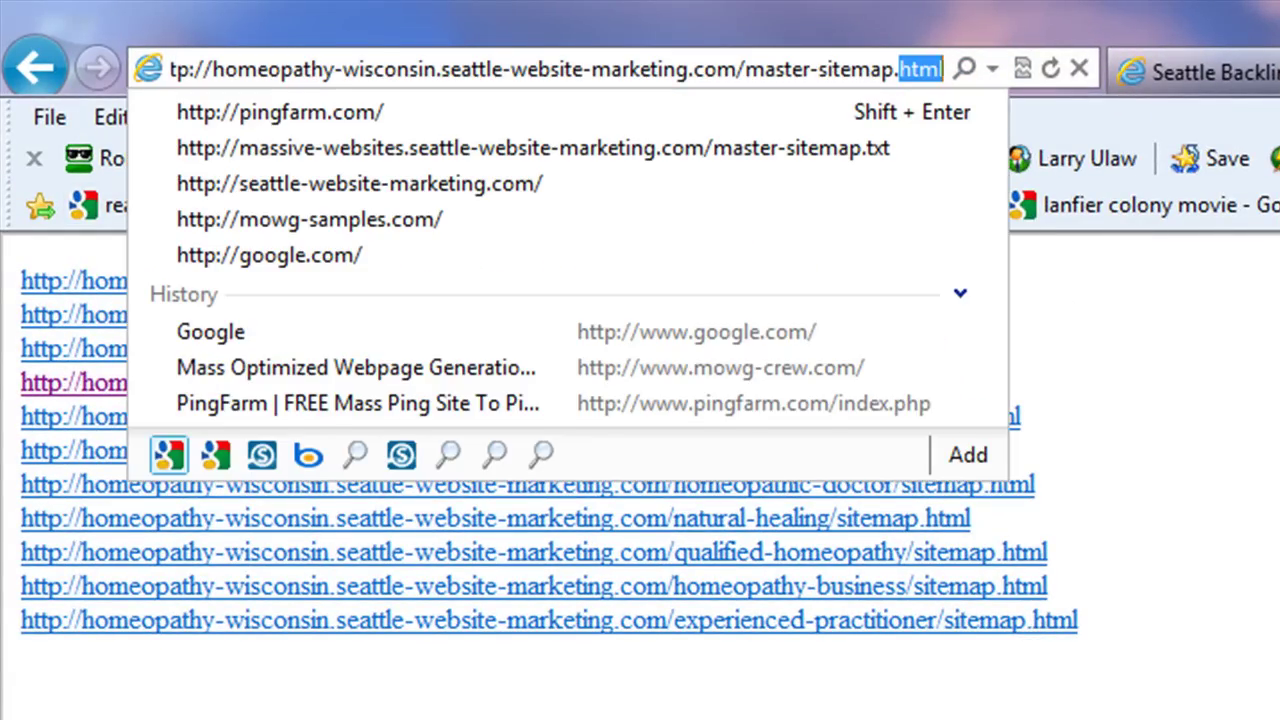
pyautogui.write('txt')
pyautogui.press('Return')
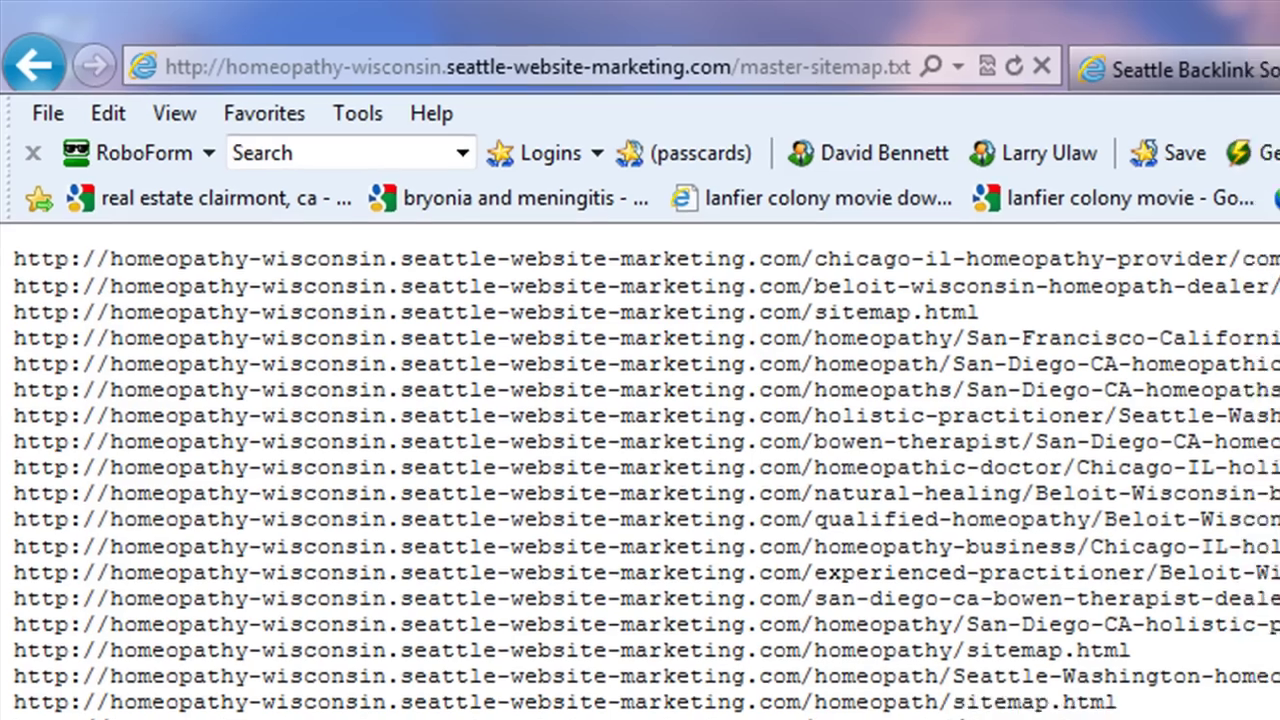
# Step: Select all the URLs on the master-sitemap.txt page and copy them
pyautogui.rightClick(579, 226)
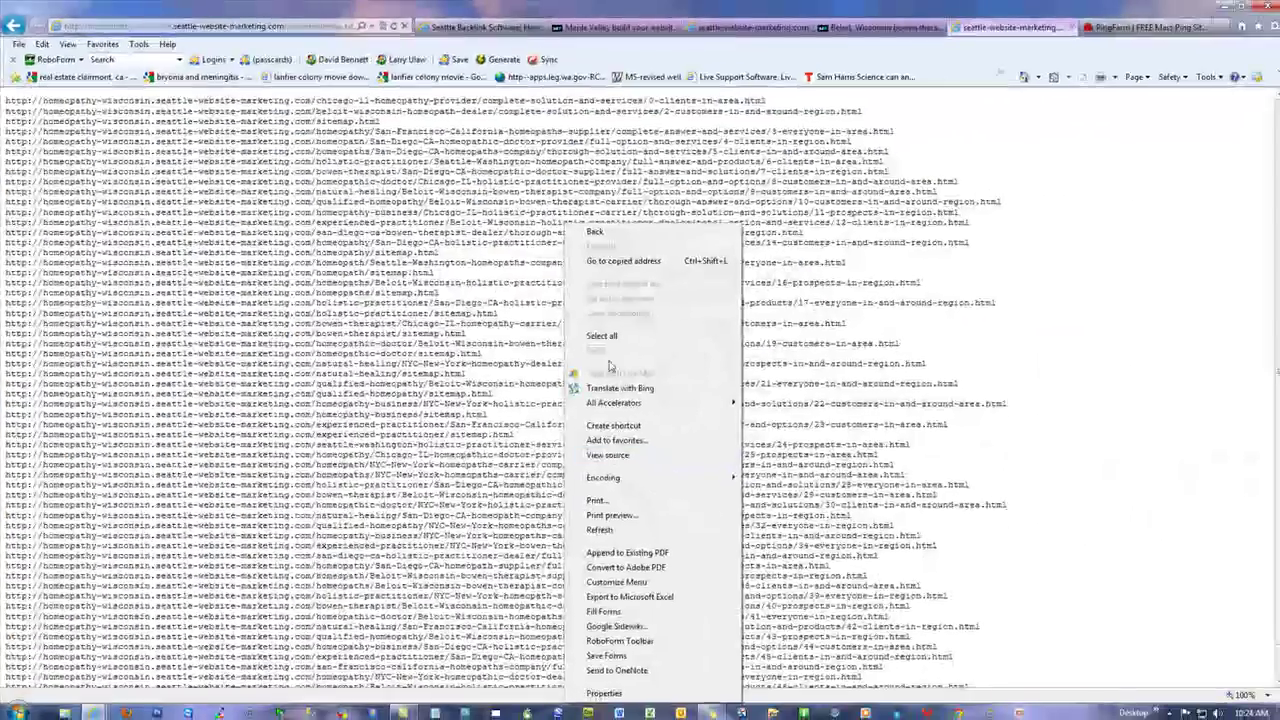
pyautogui.click(602, 336)
pyautogui.rightClick(381, 262)
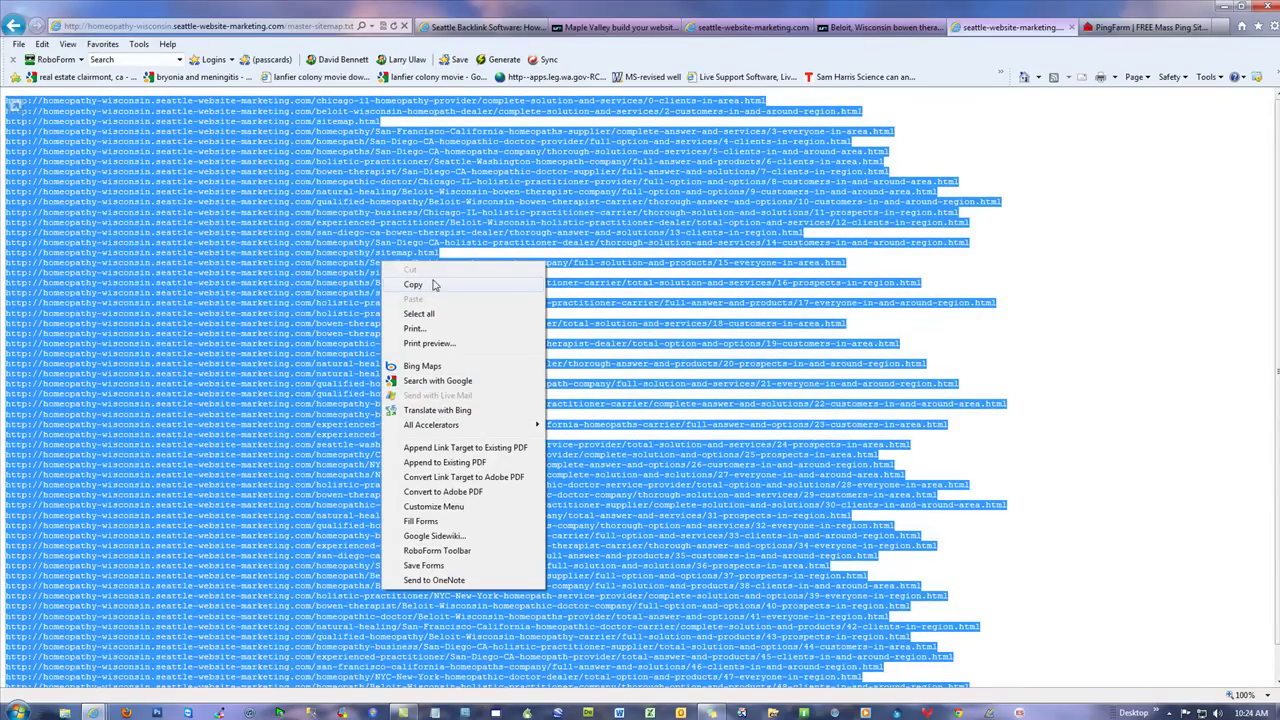
pyautogui.click(440, 286)
# Step: Paste the copied homeopathy-wisconsin URLs into PingFarm's ping form, mass-ping them, then return to the Beloit page
pyautogui.click(1145, 27)
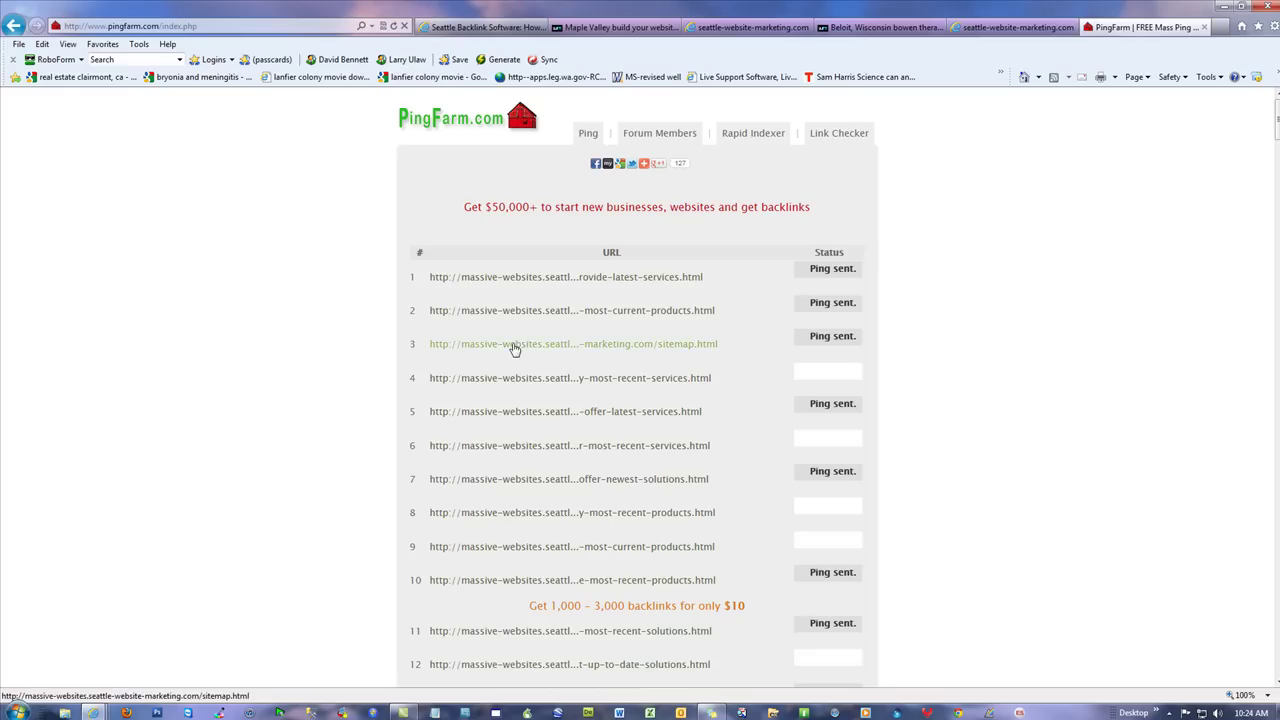
pyautogui.click(587, 133)
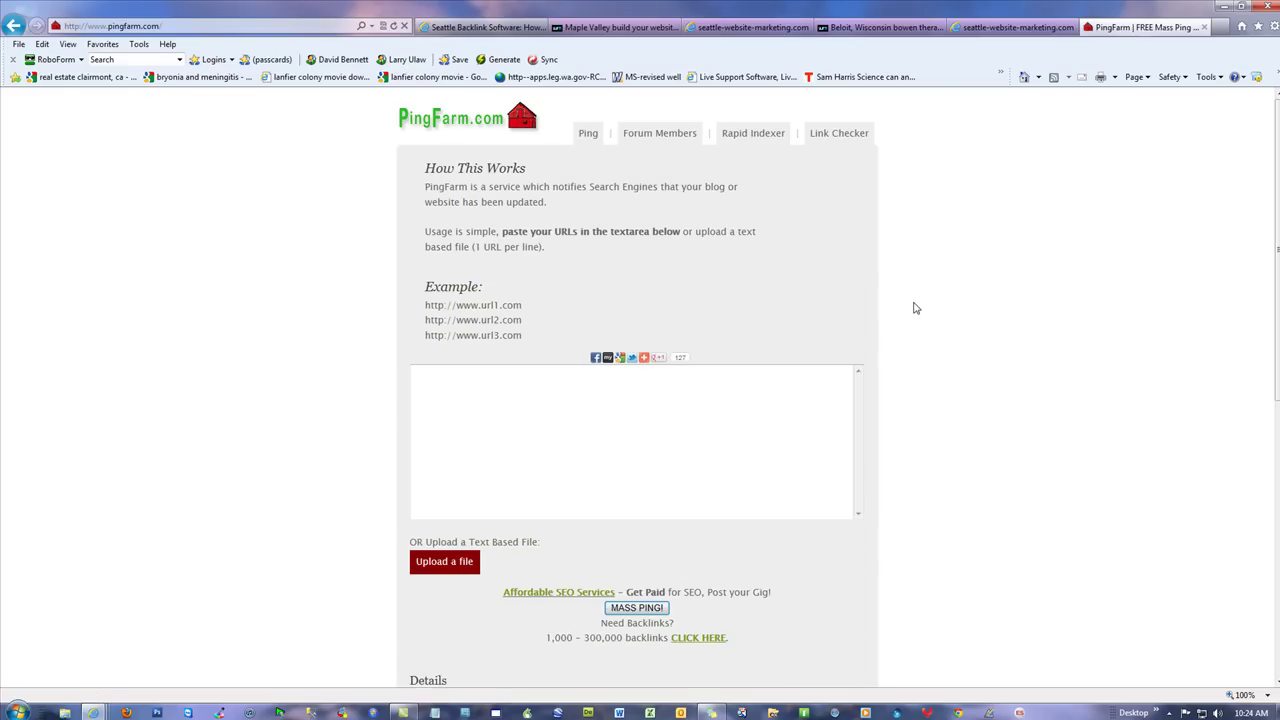
pyautogui.rightClick(521, 449)
pyautogui.click(556, 506)
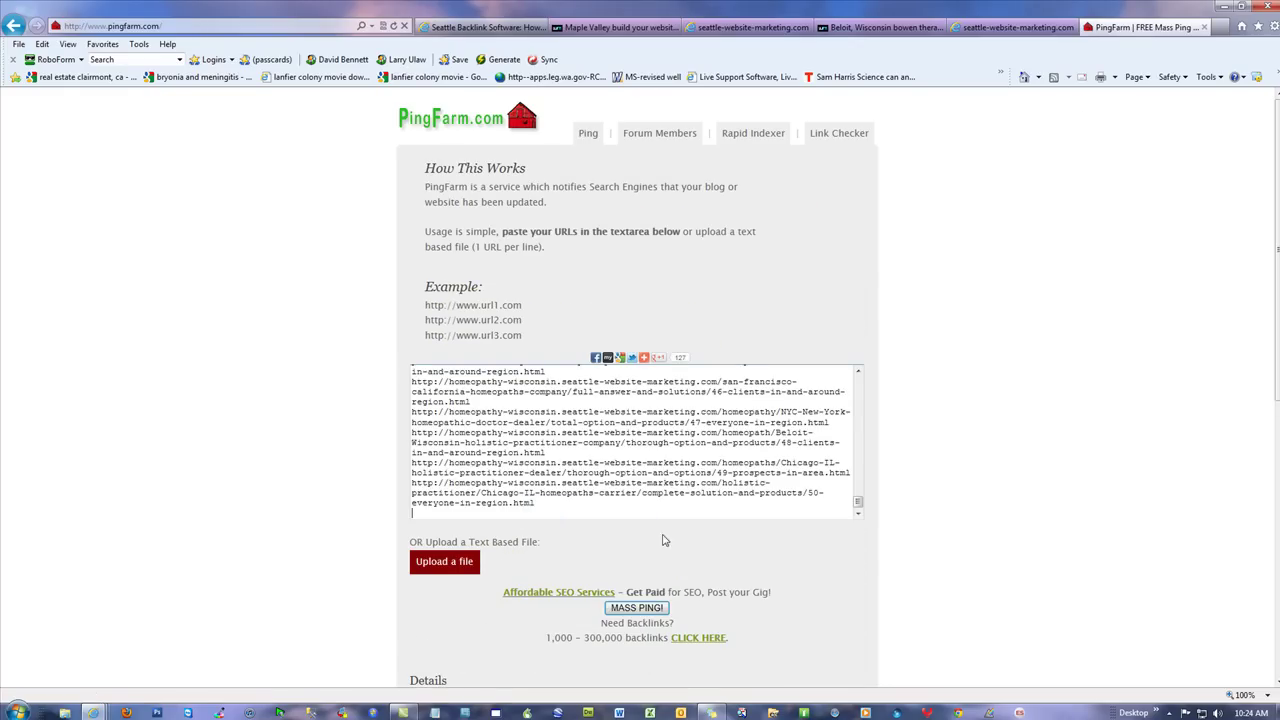
pyautogui.click(640, 608)
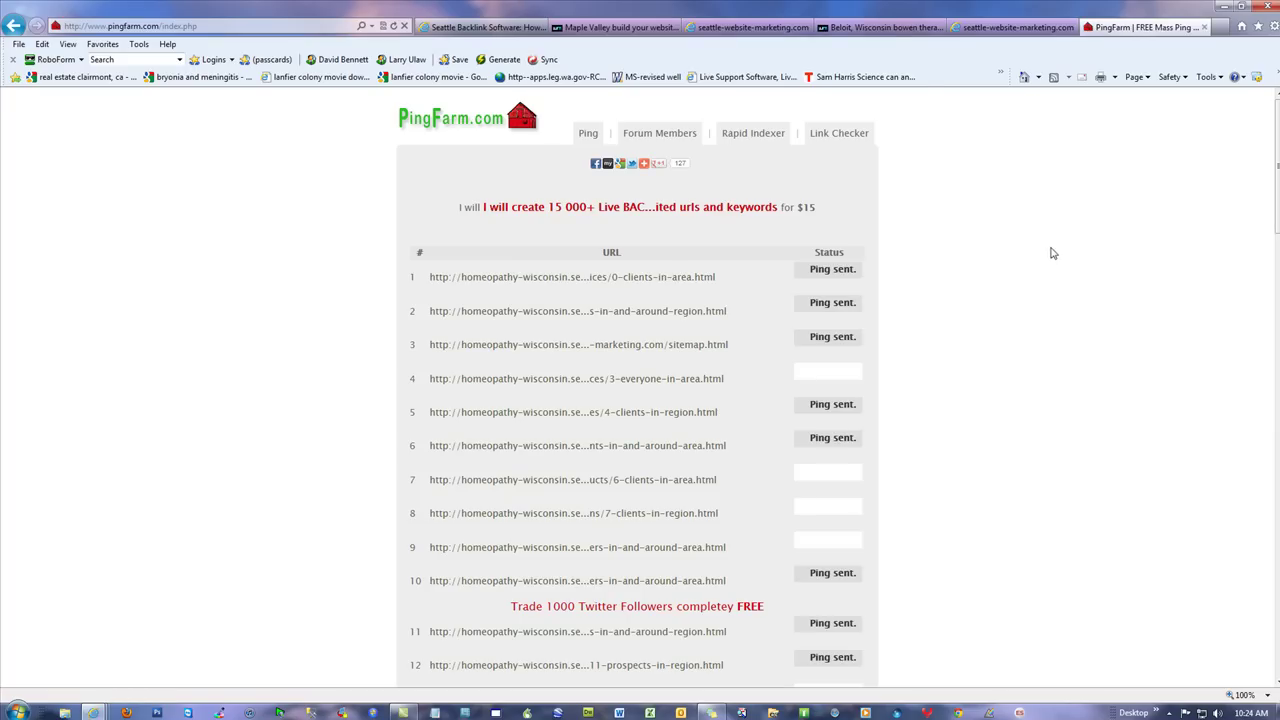
pyautogui.click(884, 28)
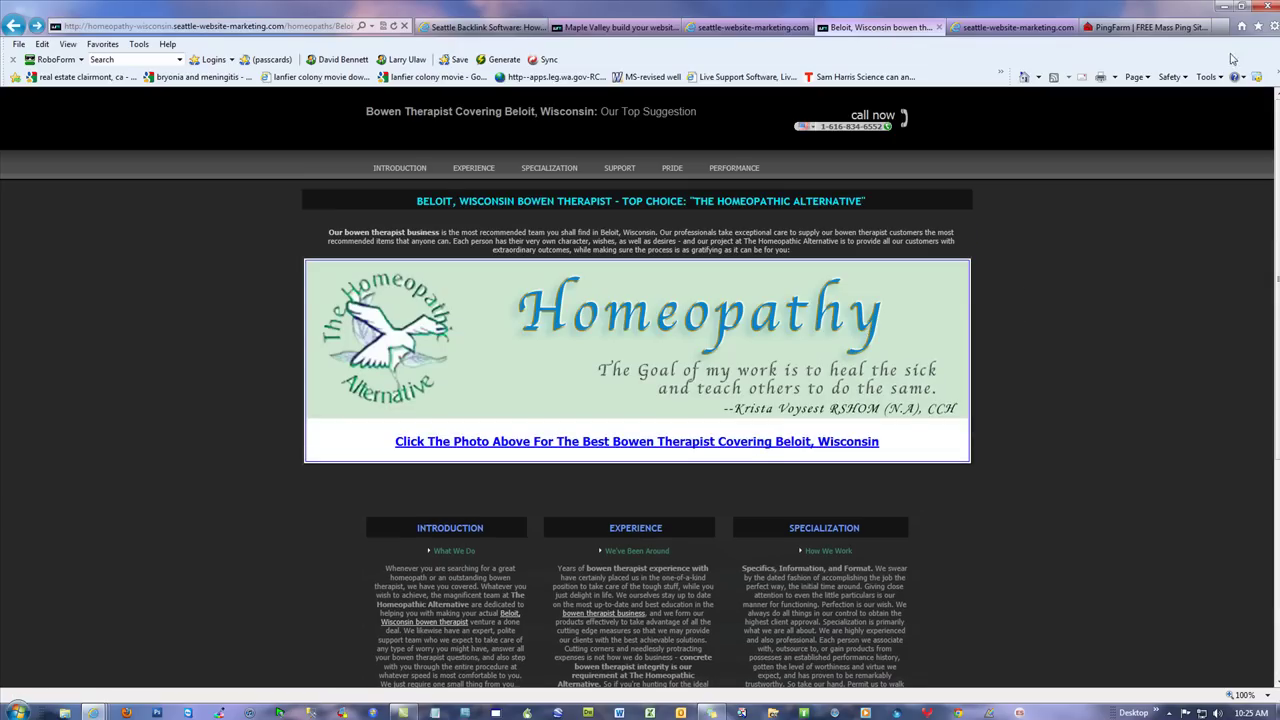
# Step: Minimize the Internet Explorer window to reveal the desktop
pyautogui.click(1262, 6)
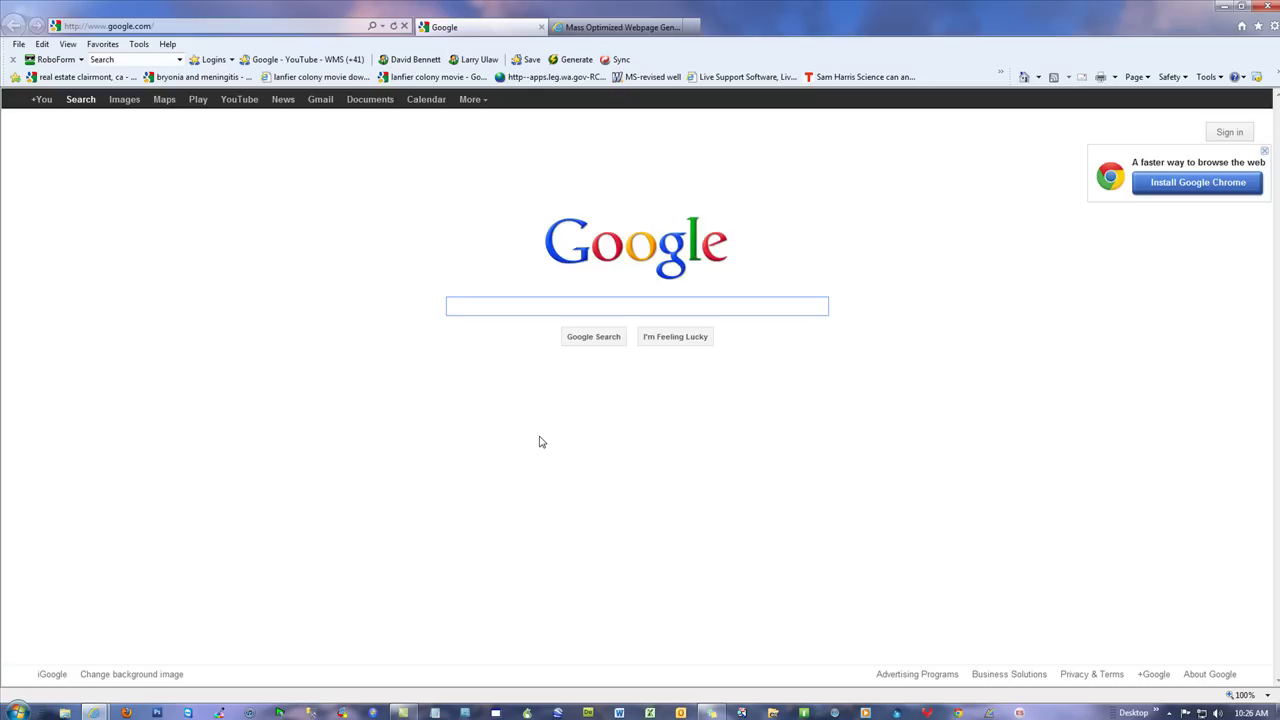
# Step: Open Snagit, move its window to the centre and close it, then close Internet Explorer
pyautogui.click(466, 711)
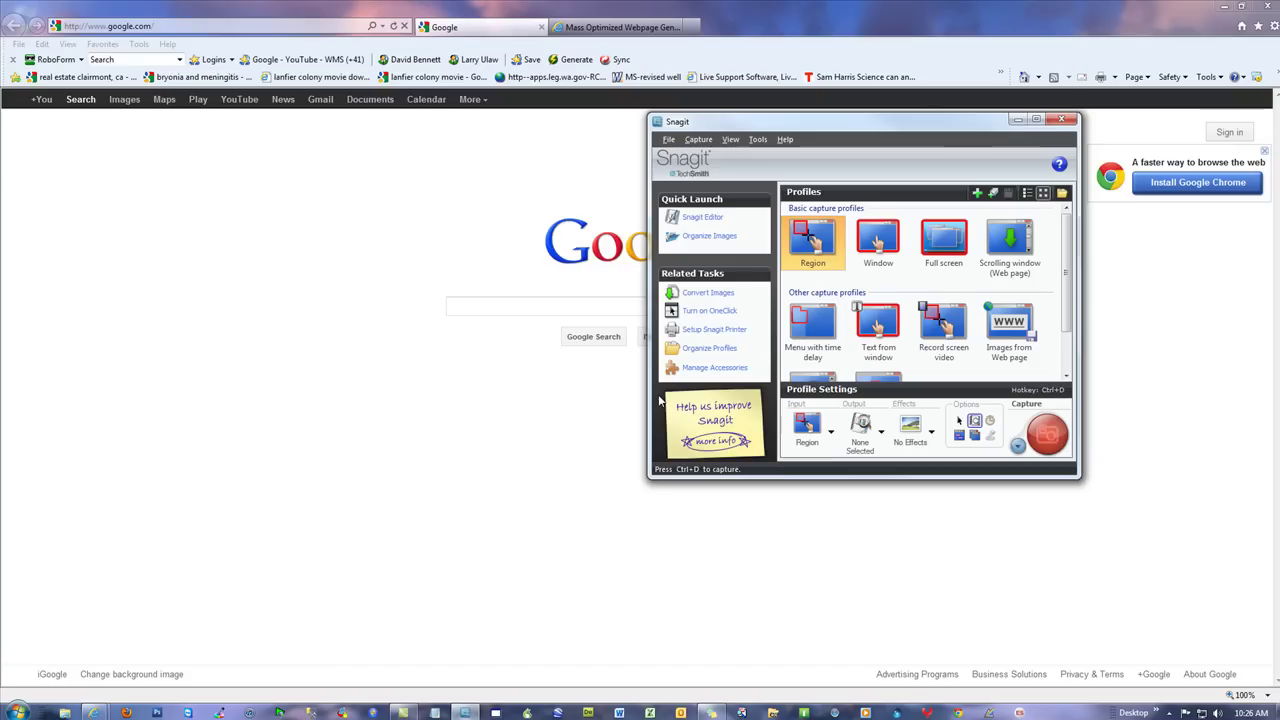
pyautogui.moveTo(722, 124); pyautogui.dragTo(450, 168)
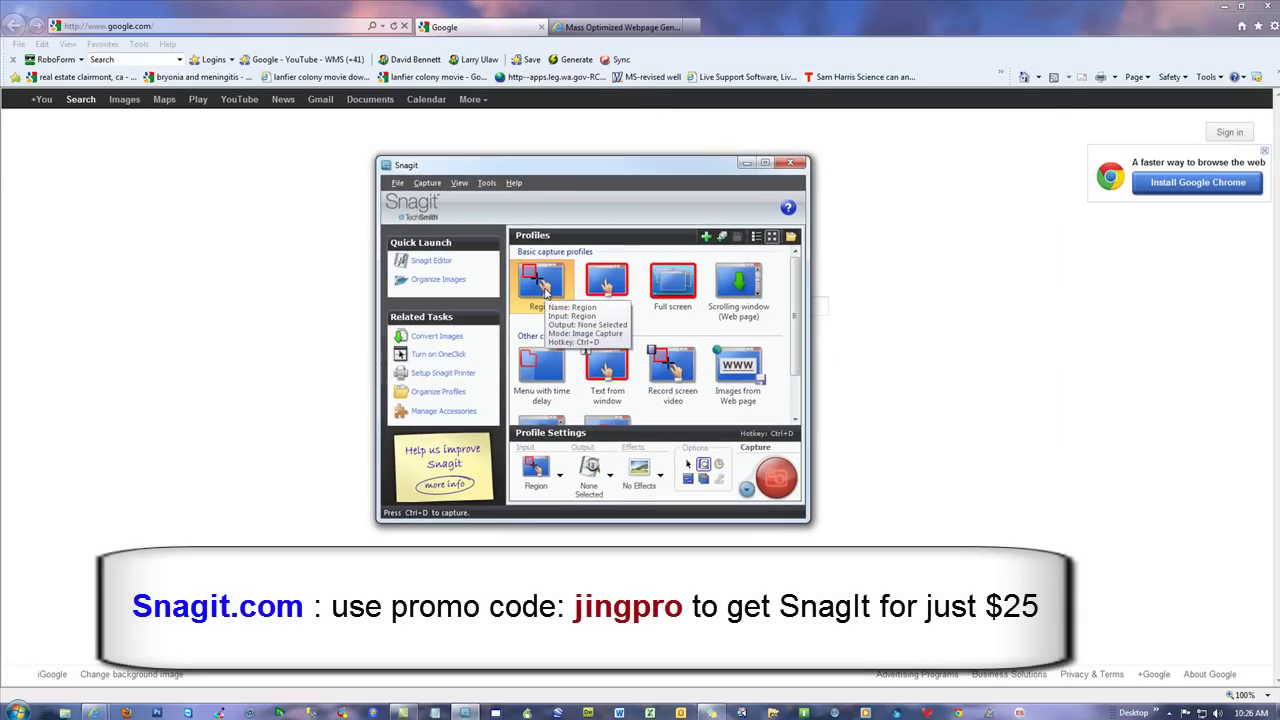
pyautogui.click(790, 165)
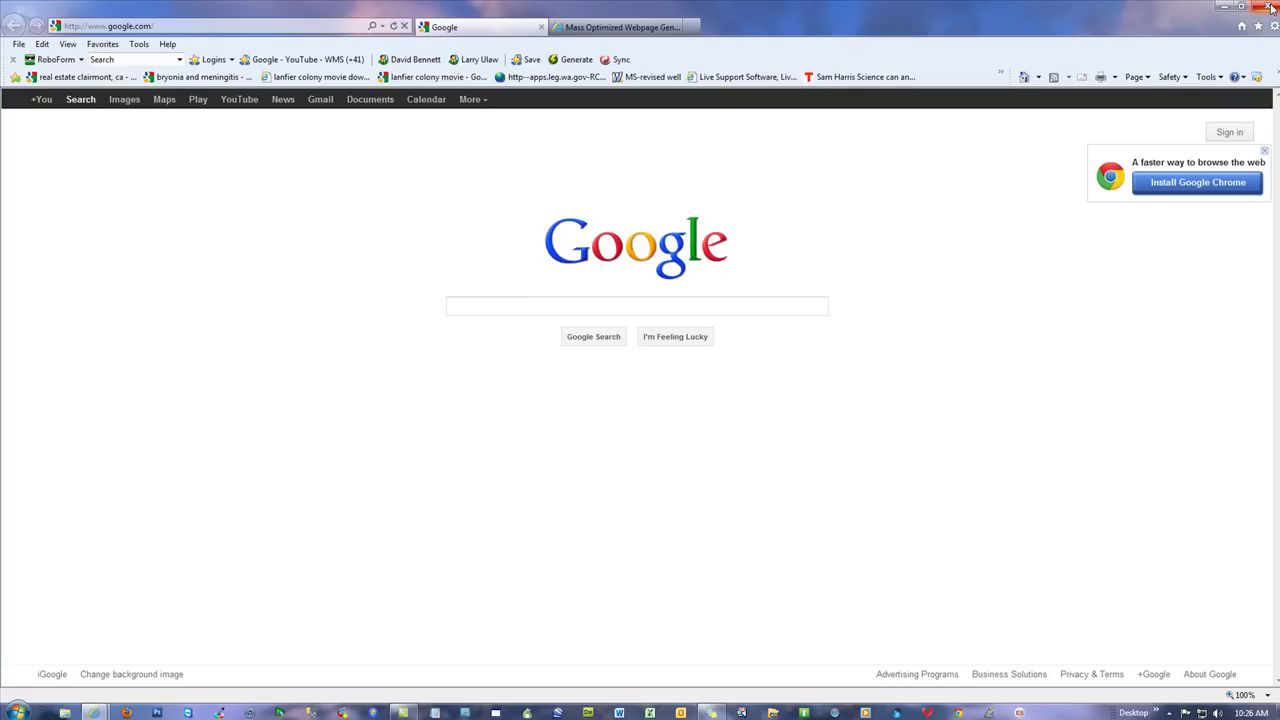
pyautogui.click(1271, 7)
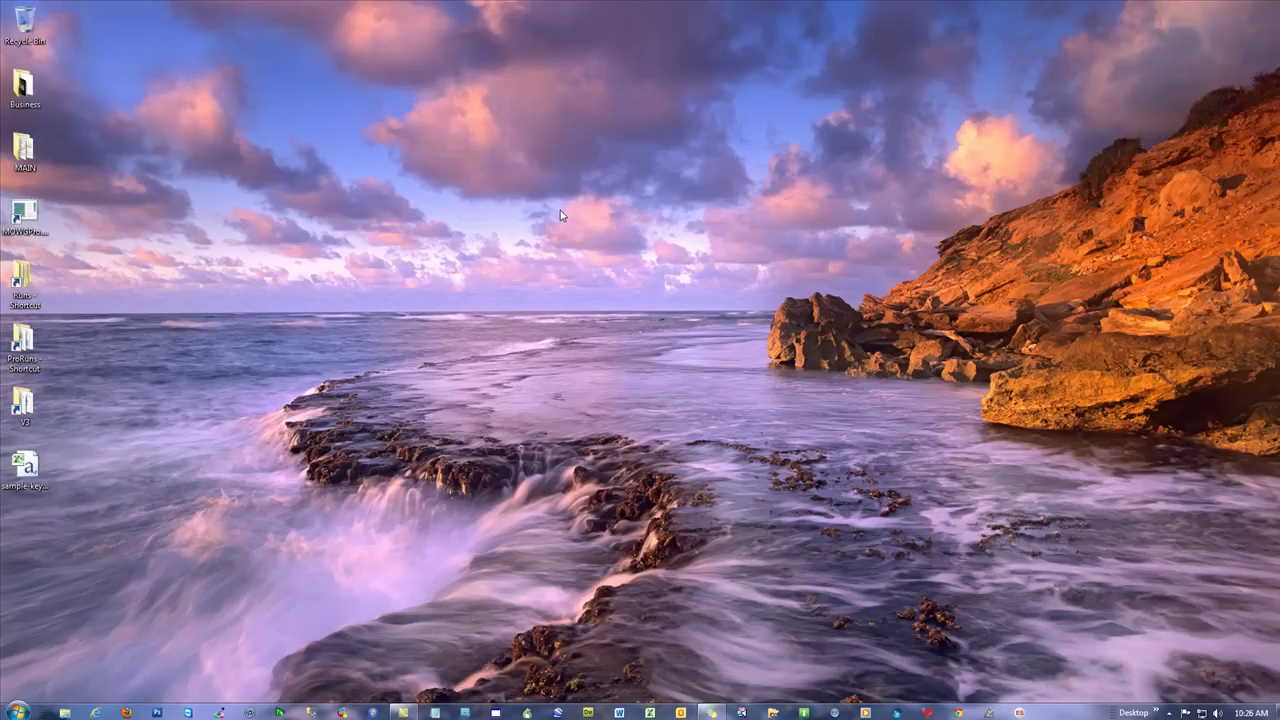